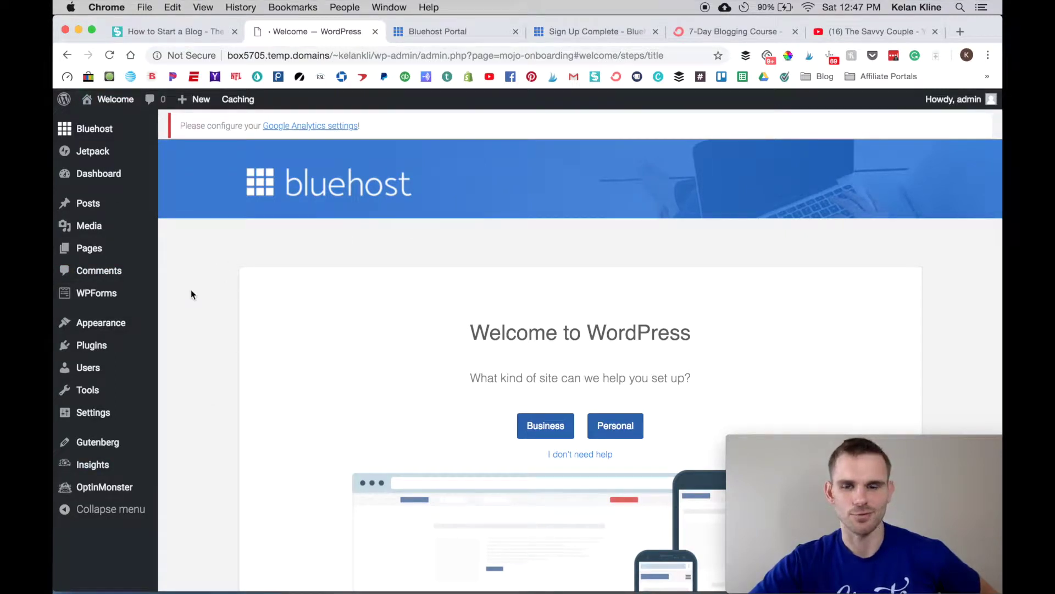
- Start a new blog post and dismiss the editor's welcome tip
{"action": "scroll", "coordinate": [222, 256], "scroll_direction": "down", "scroll_amount": 5}
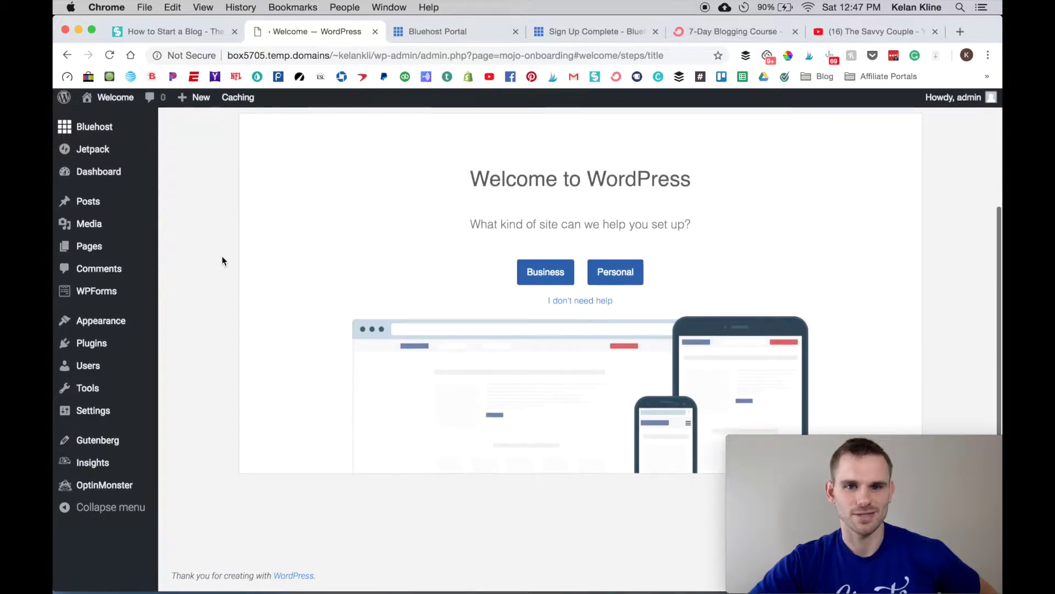
{"action": "scroll", "coordinate": [222, 261], "scroll_direction": "up", "scroll_amount": 3}
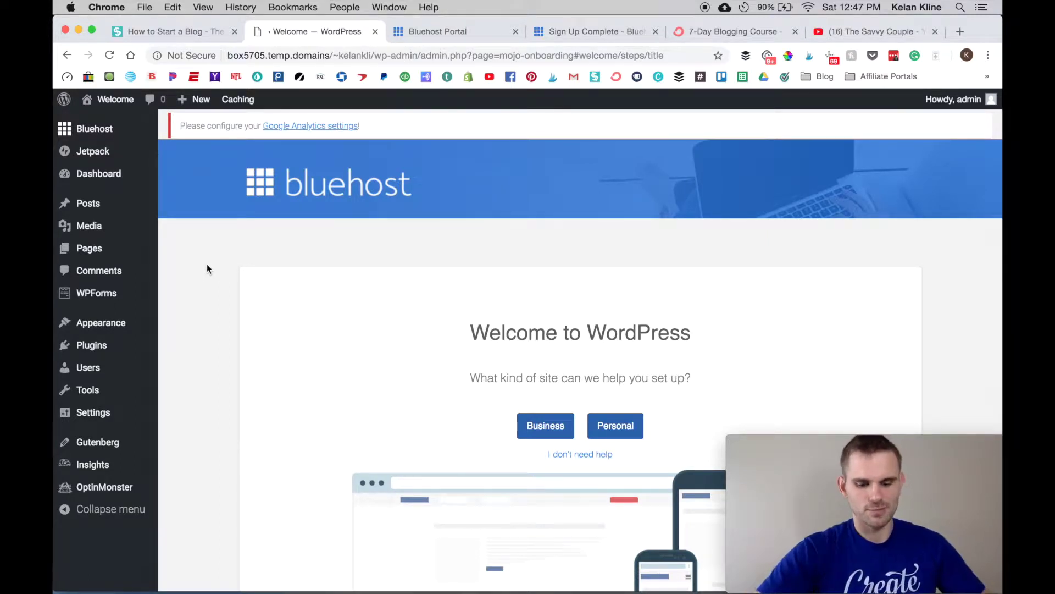
{"action": "mouse_move", "coordinate": [98, 203]}
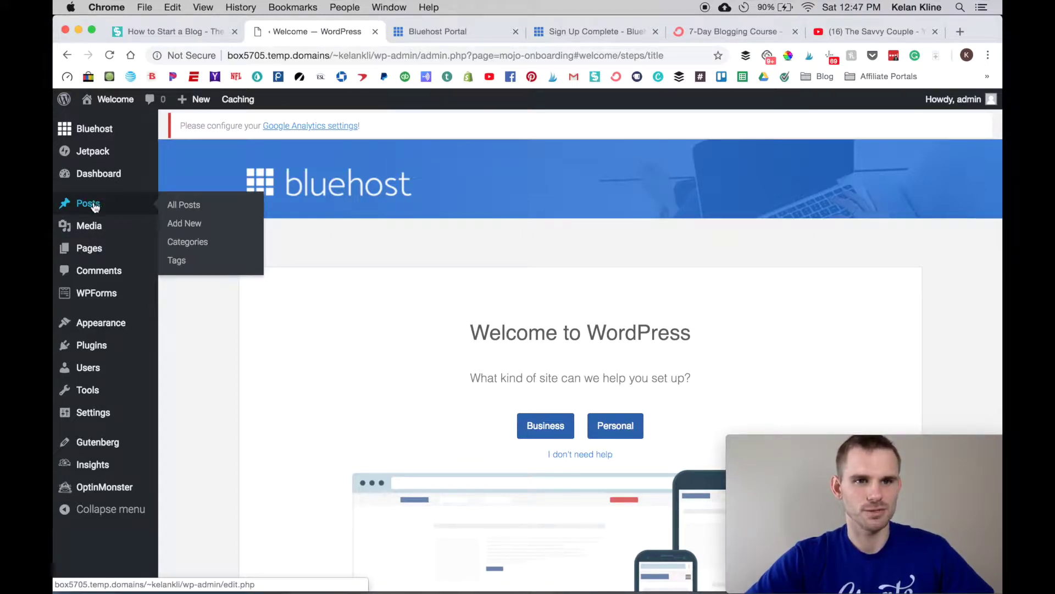
{"action": "mouse_move", "coordinate": [100, 134]}
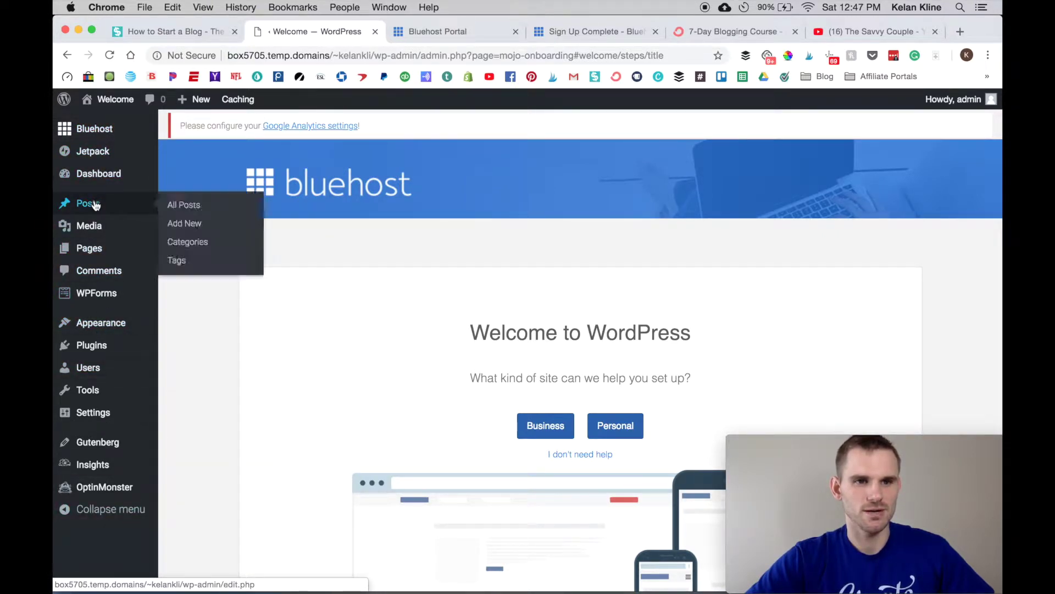
{"action": "left_click", "coordinate": [194, 229]}
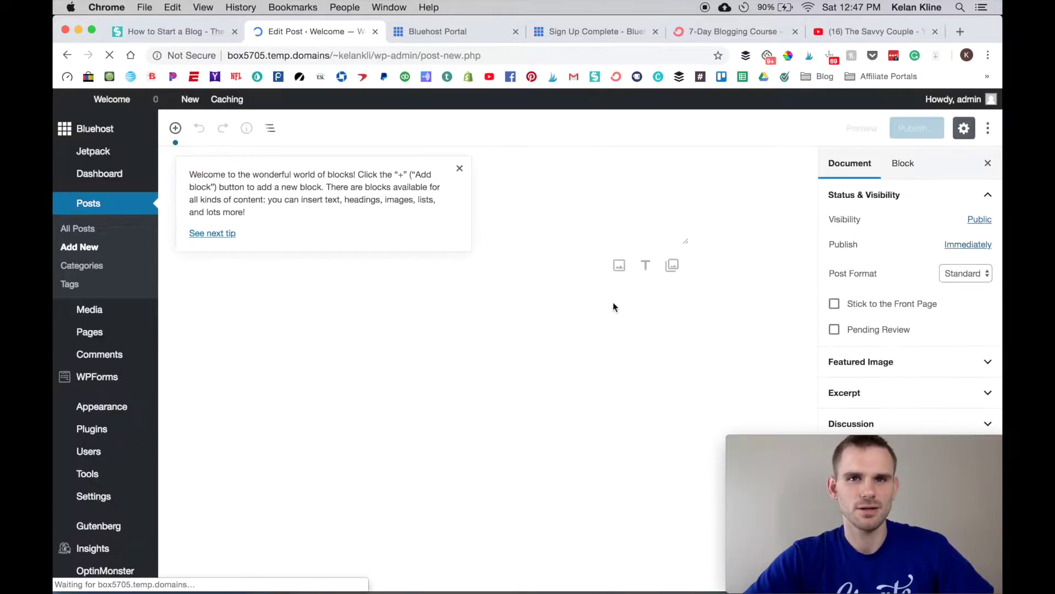
{"action": "left_click", "coordinate": [459, 170]}
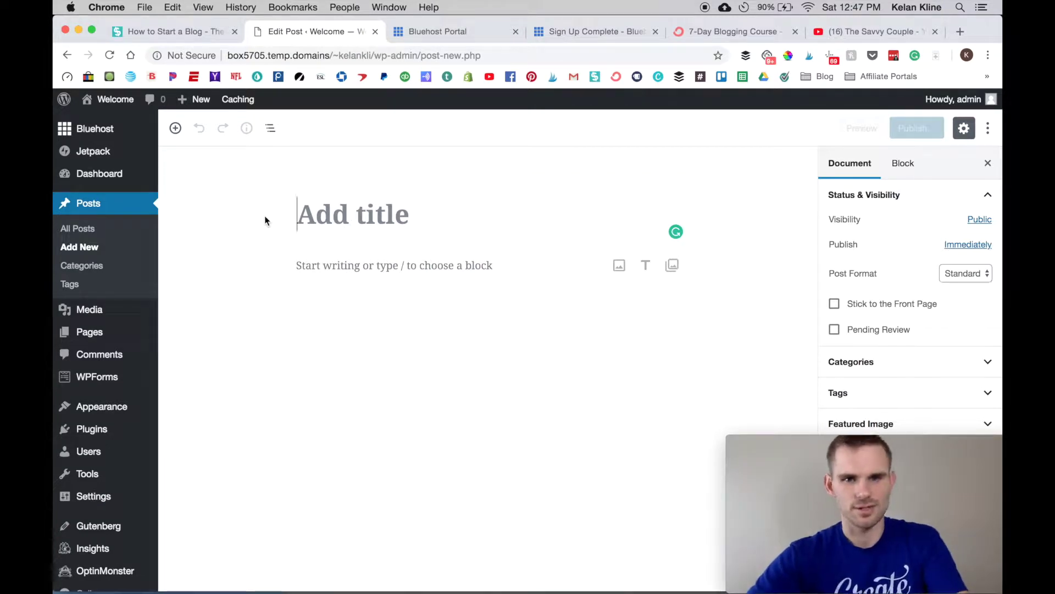
- Title the post 'Welcome To Our Blog!'
{"action": "type", "text": "Welc"}
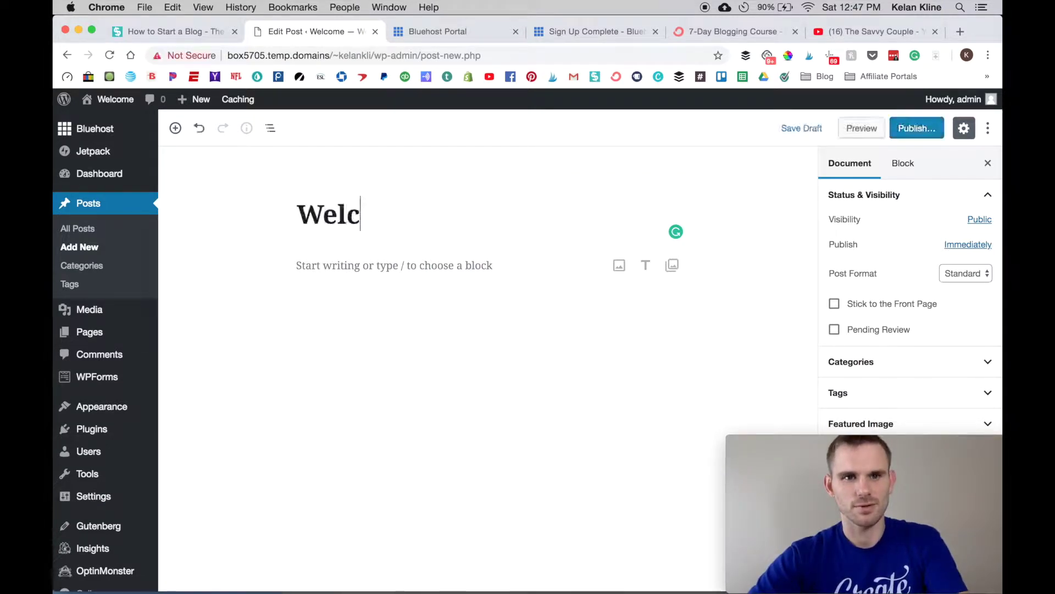
{"action": "type", "text": "ome To OUr B"}
{"action": "key", "text": "BackSpace"}
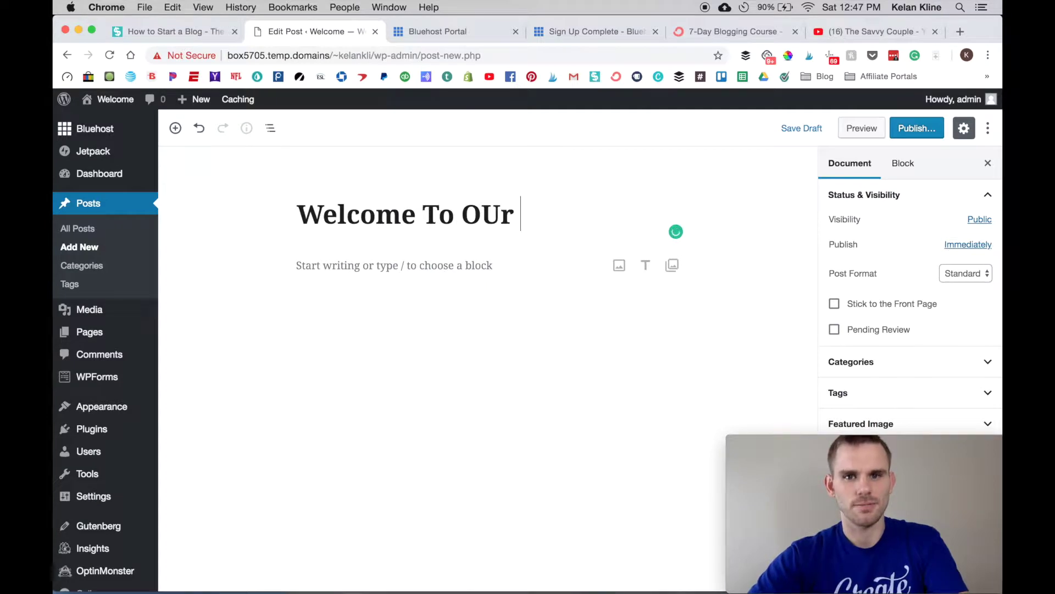
{"action": "key", "text": "BackSpace"}
{"action": "type", "text": "ur Blog!"}
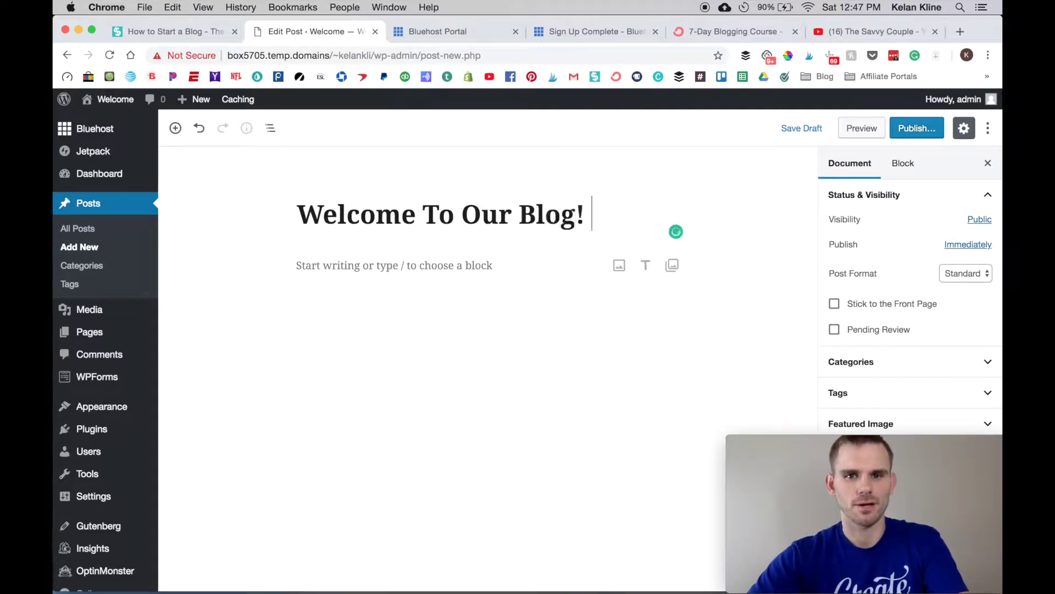
- Write a greeting paragraph ending 'help you with your finances!' and preview the post
{"action": "left_click", "coordinate": [350, 267]}
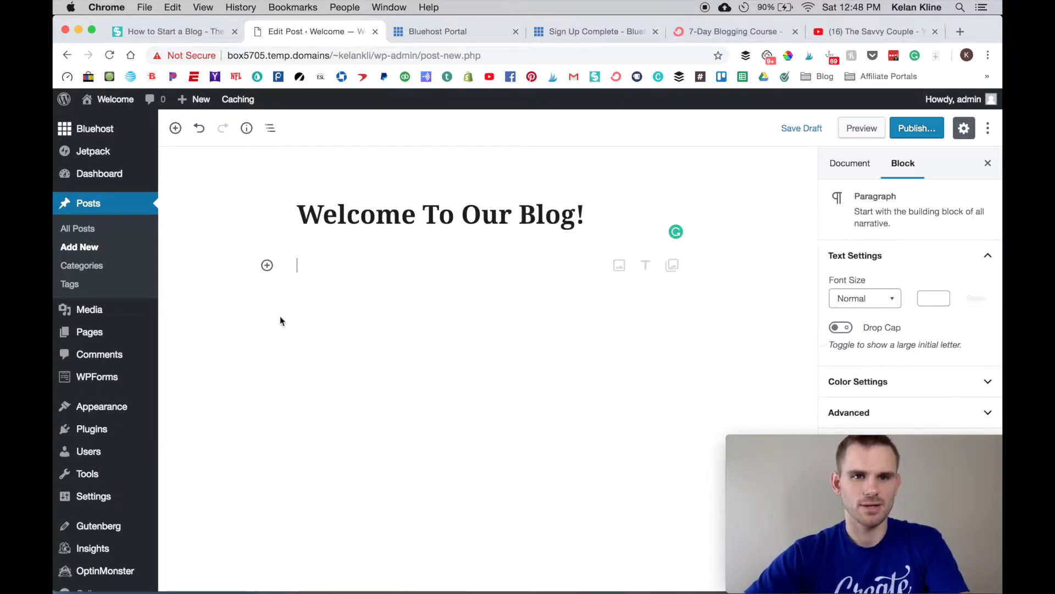
{"action": "type", "text": "Hey Giy"}
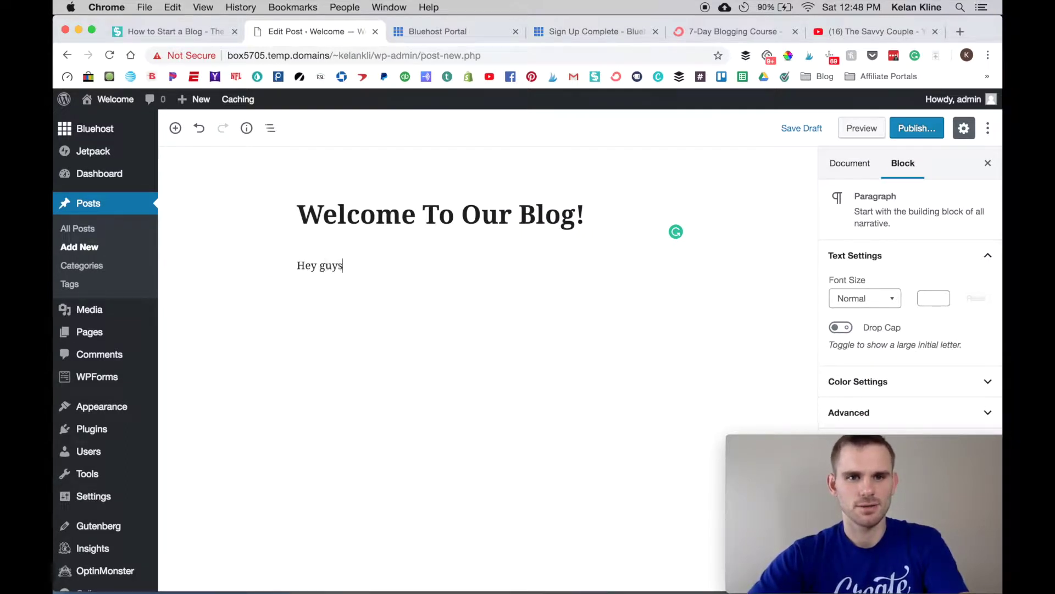
{"action": "type", "text": "We a"}
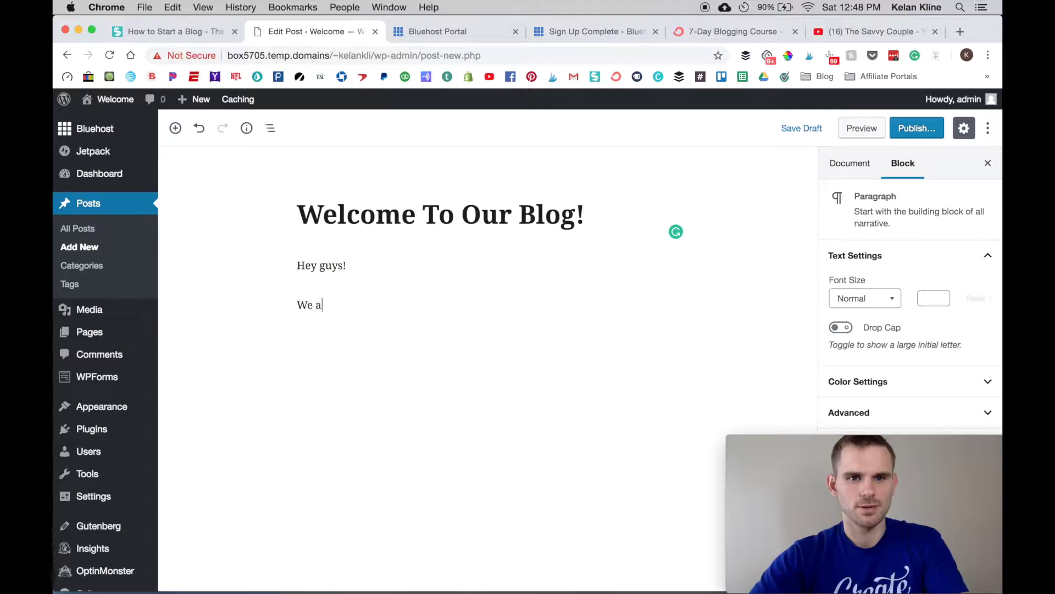
{"action": "type", "text": "re supp"}
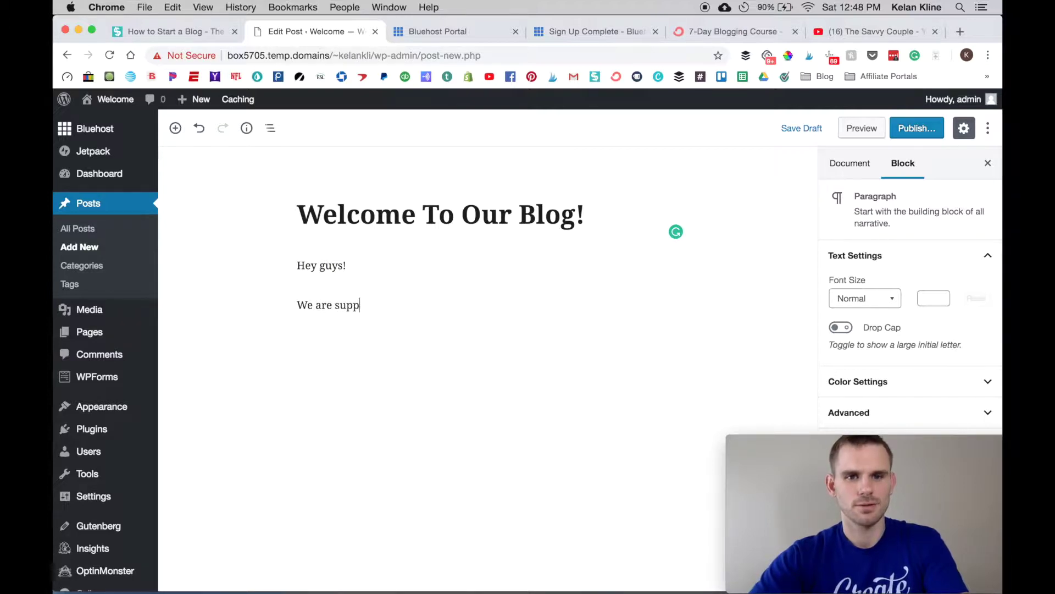
{"action": "key", "text": "BackSpace"}
{"action": "type", "text": "er excited to have "}
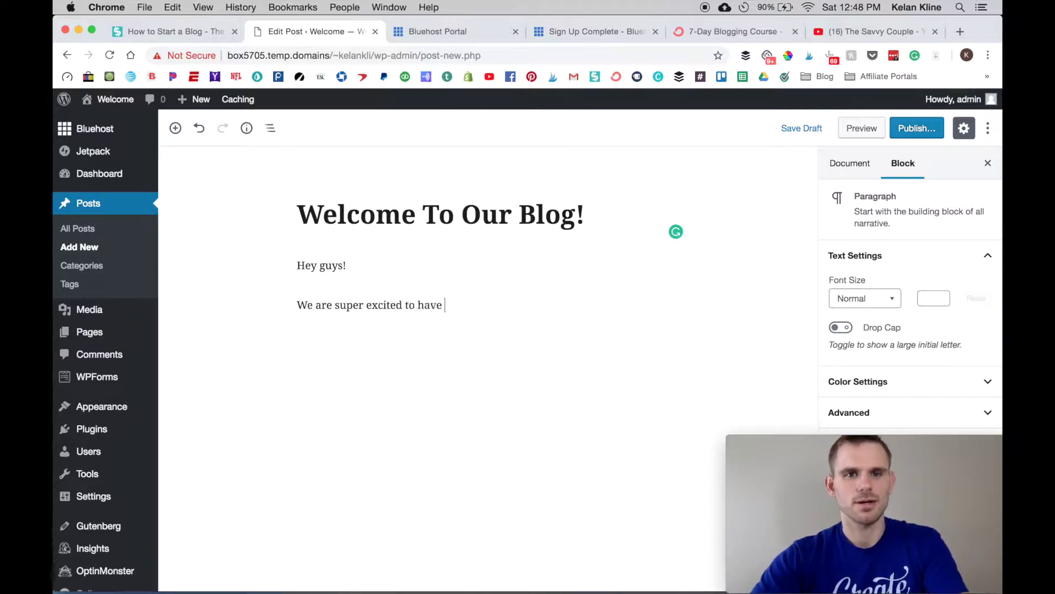
{"action": "type", "text": "you hear"}
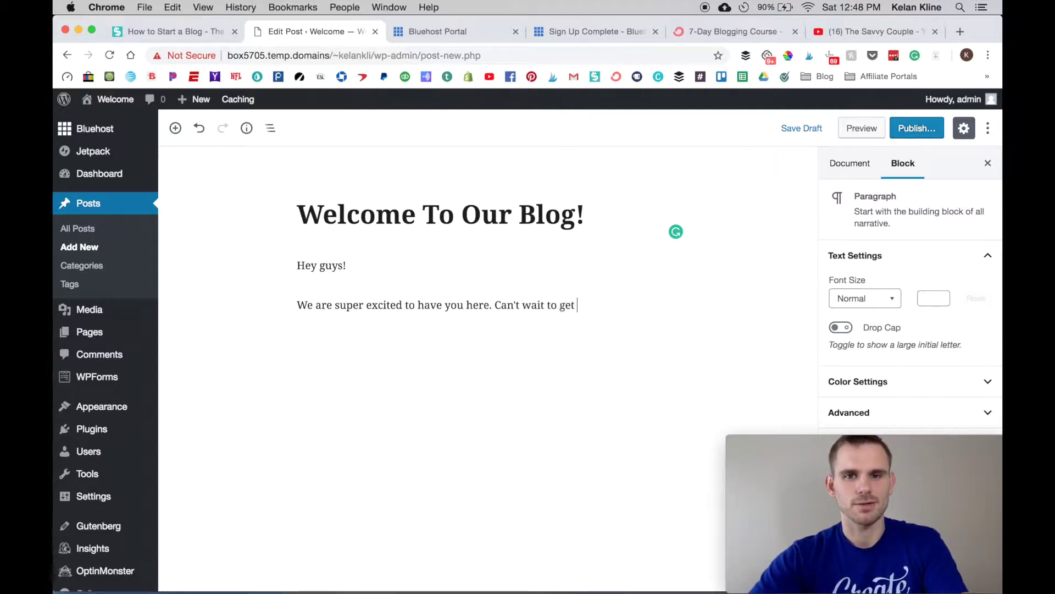
{"action": "type", "text": "to yknow you"}
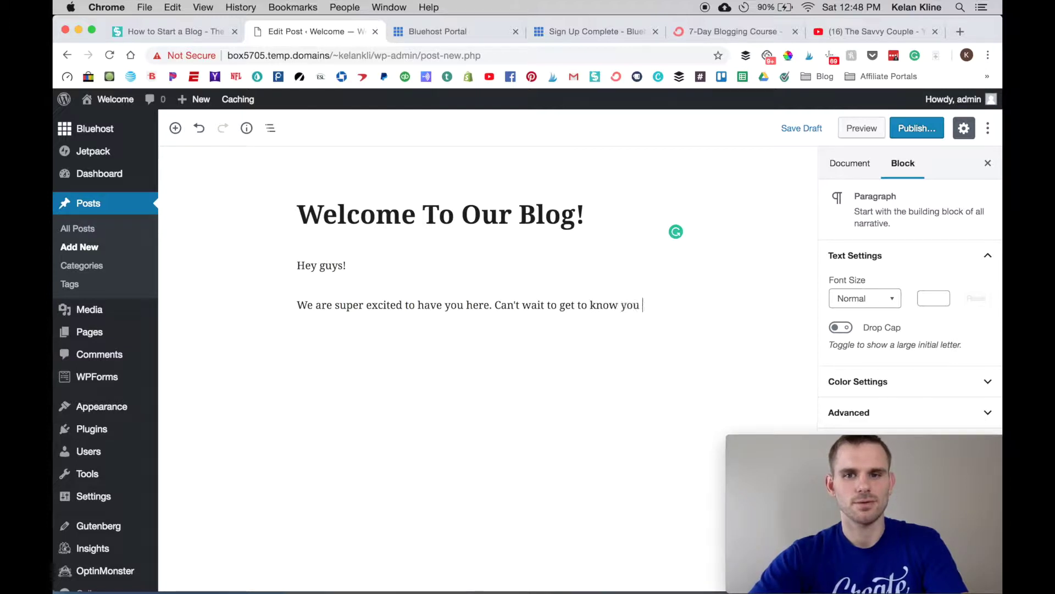
{"action": "type", "text": " and connect a"}
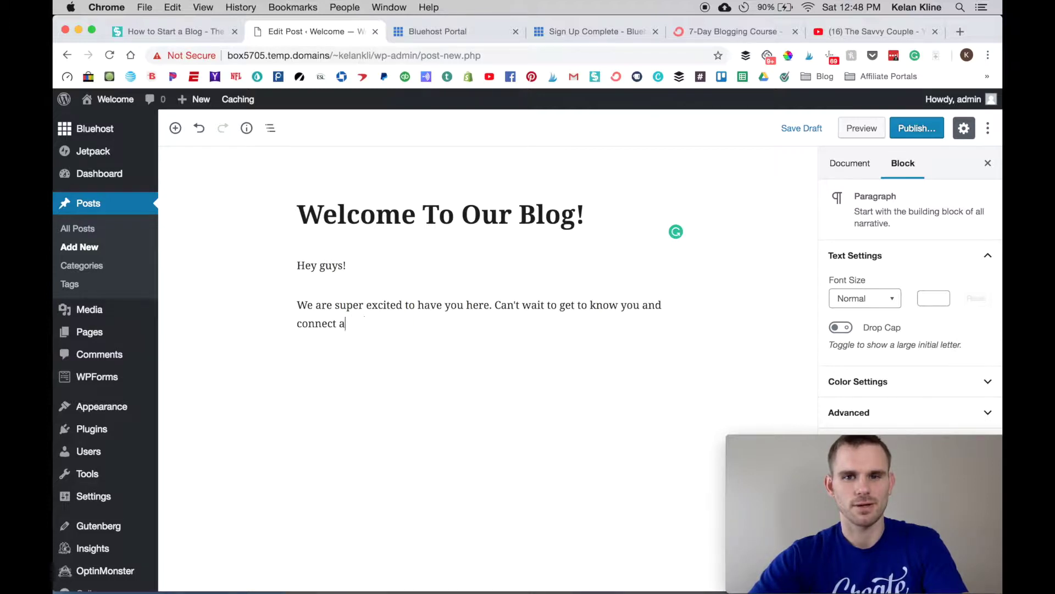
{"action": "key", "text": "BackSpace"}
{"action": "key", "text": "BackSpace"}
{"action": "type", "text": "help yo"}
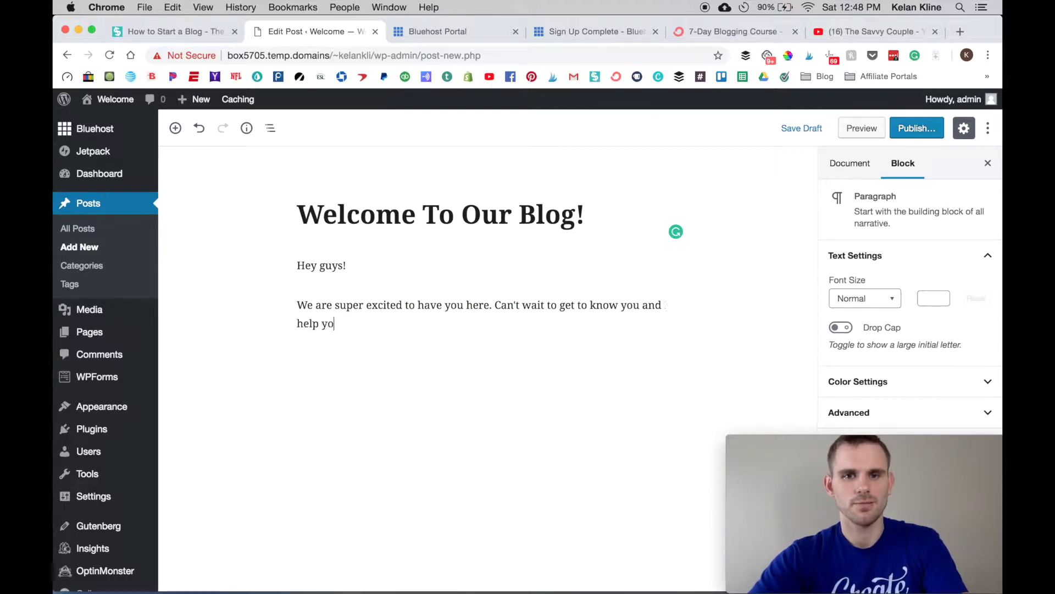
{"action": "type", "text": "u with your finance"}
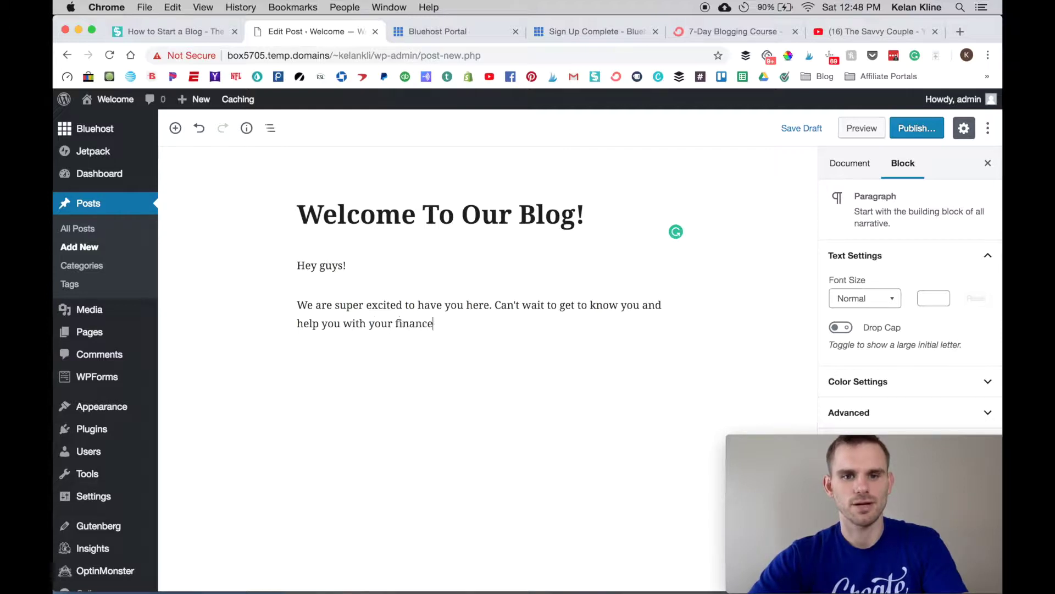
{"action": "type", "text": "s!"}
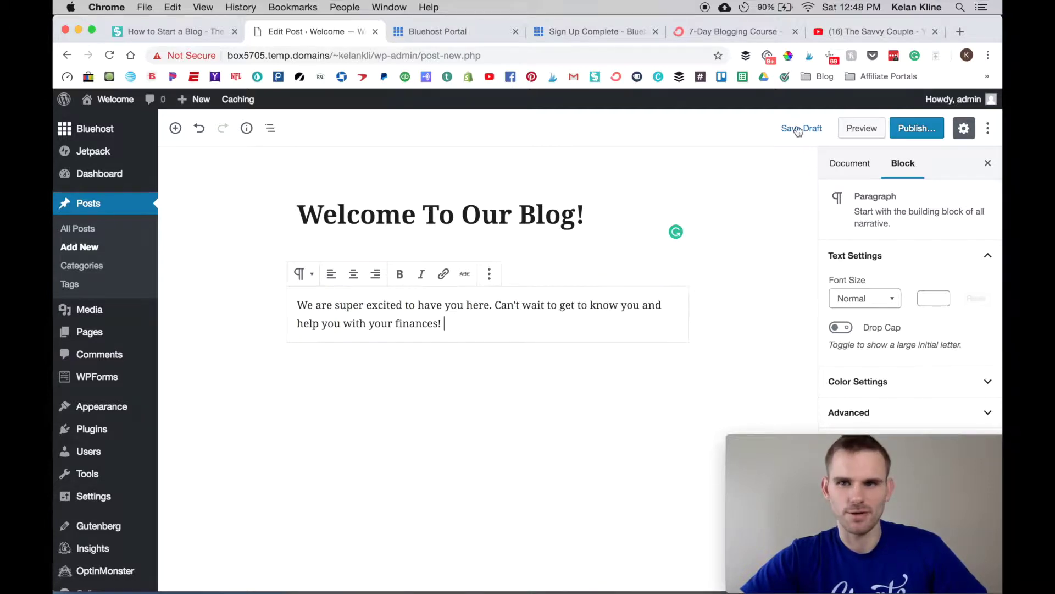
{"action": "left_click", "coordinate": [861, 128]}
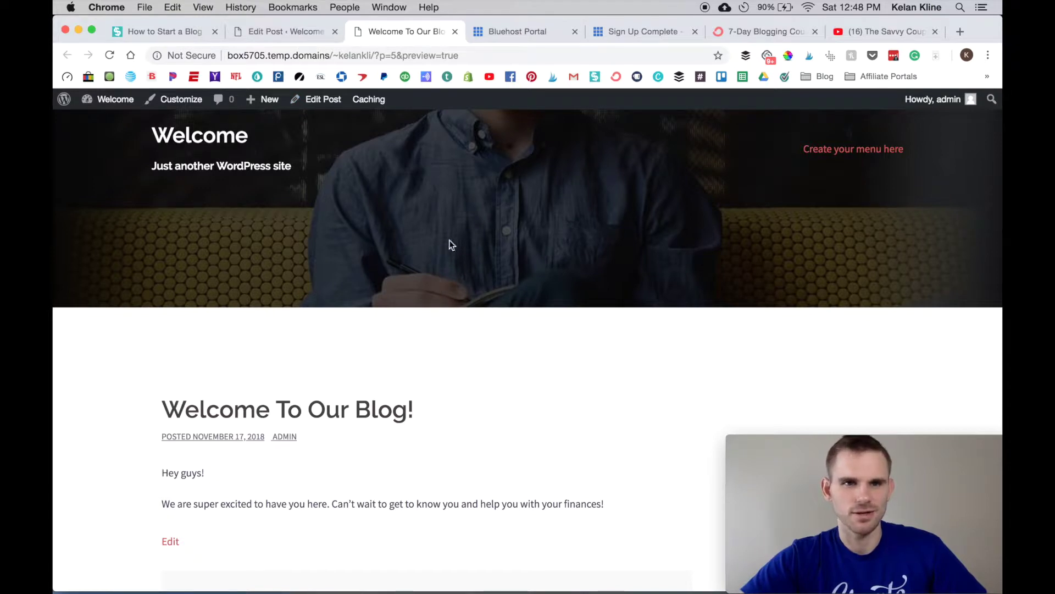
- Scroll through the 'Welcome To Our Blog!' preview, then close it to return to the editor
{"action": "scroll", "coordinate": [454, 243], "scroll_direction": "down", "scroll_amount": 3}
{"action": "scroll", "coordinate": [454, 243], "scroll_direction": "down", "scroll_amount": 2}
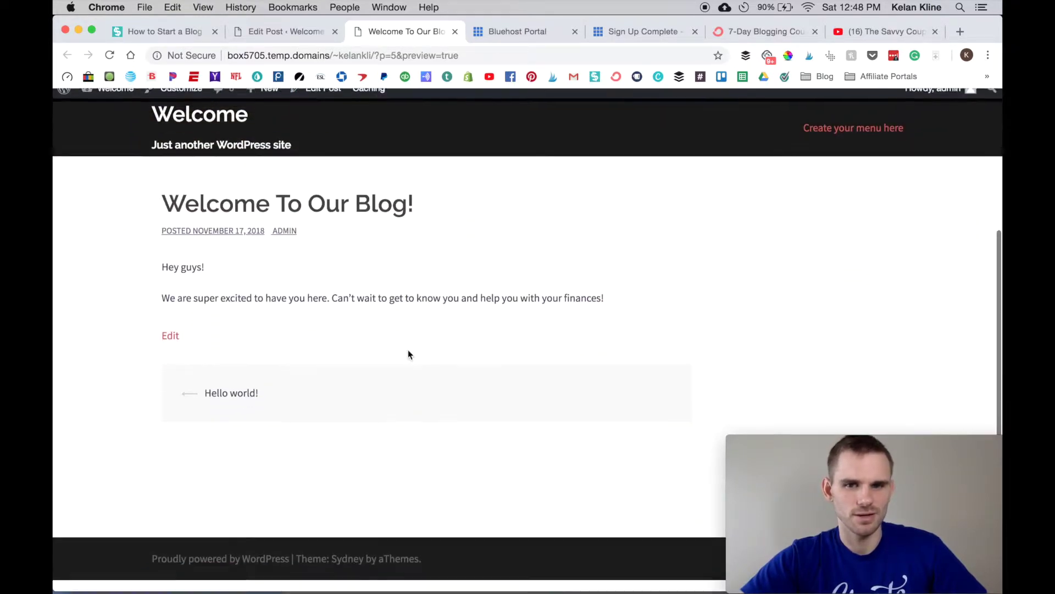
{"action": "scroll", "coordinate": [408, 350], "scroll_direction": "up", "scroll_amount": 3}
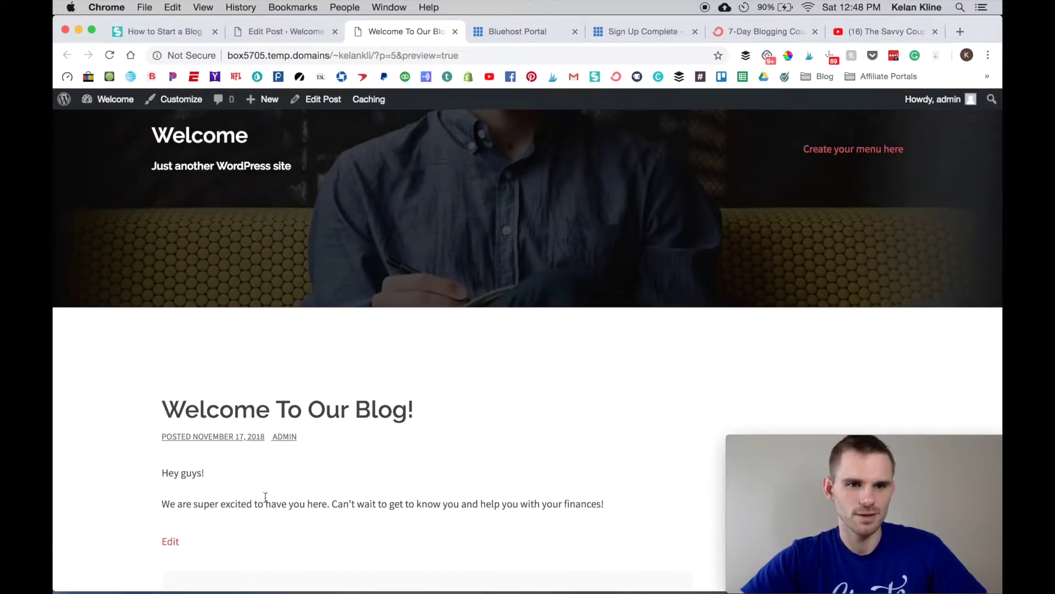
{"action": "left_click", "coordinate": [455, 32]}
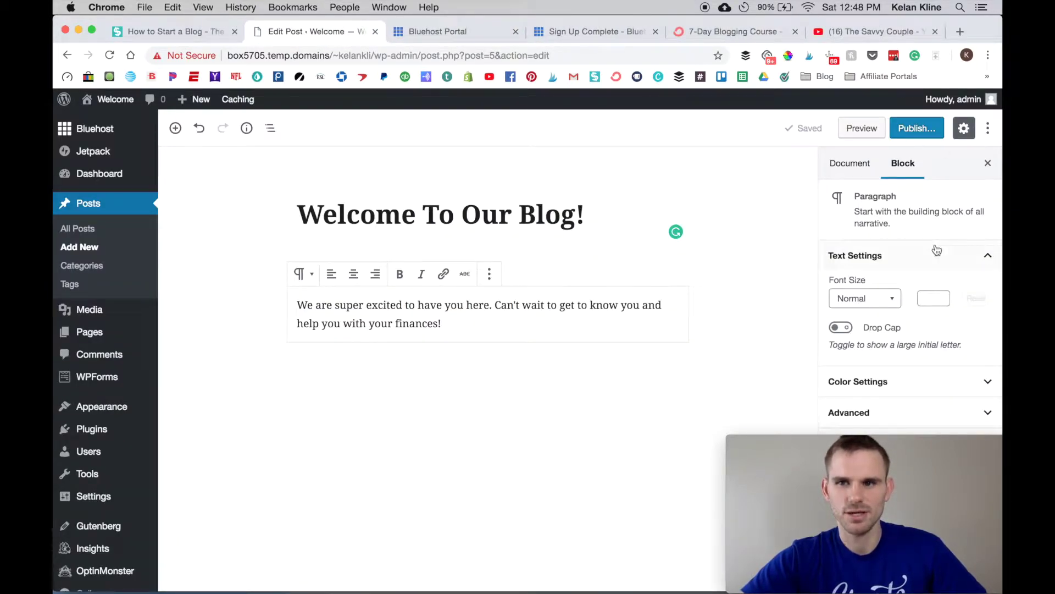
- Review the paragraph's font size, colour and advanced settings, keeping Normal size
{"action": "left_click", "coordinate": [890, 300]}
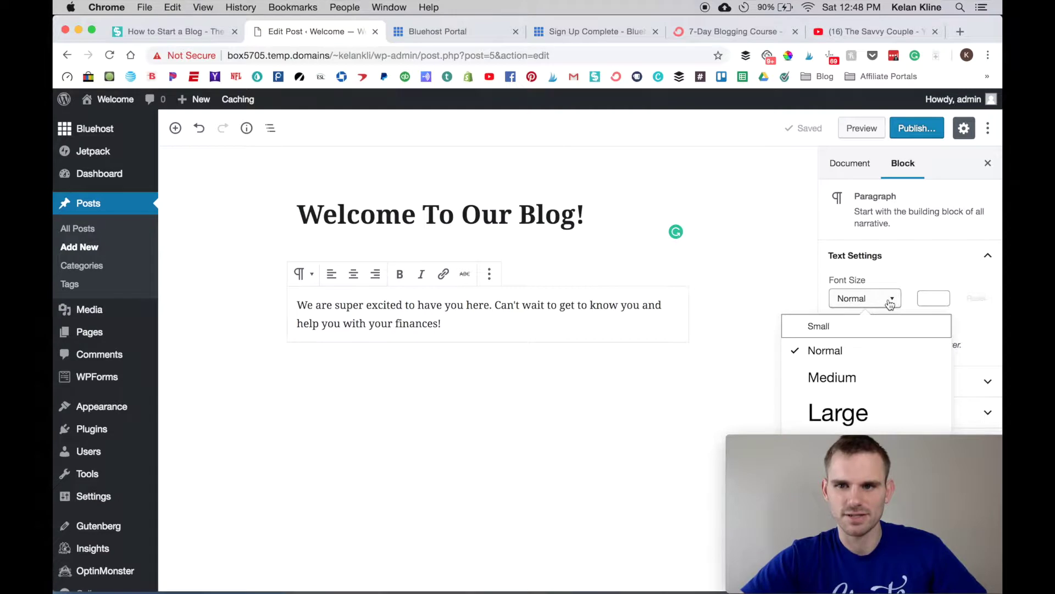
{"action": "scroll", "coordinate": [883, 323], "scroll_direction": "down", "scroll_amount": 1}
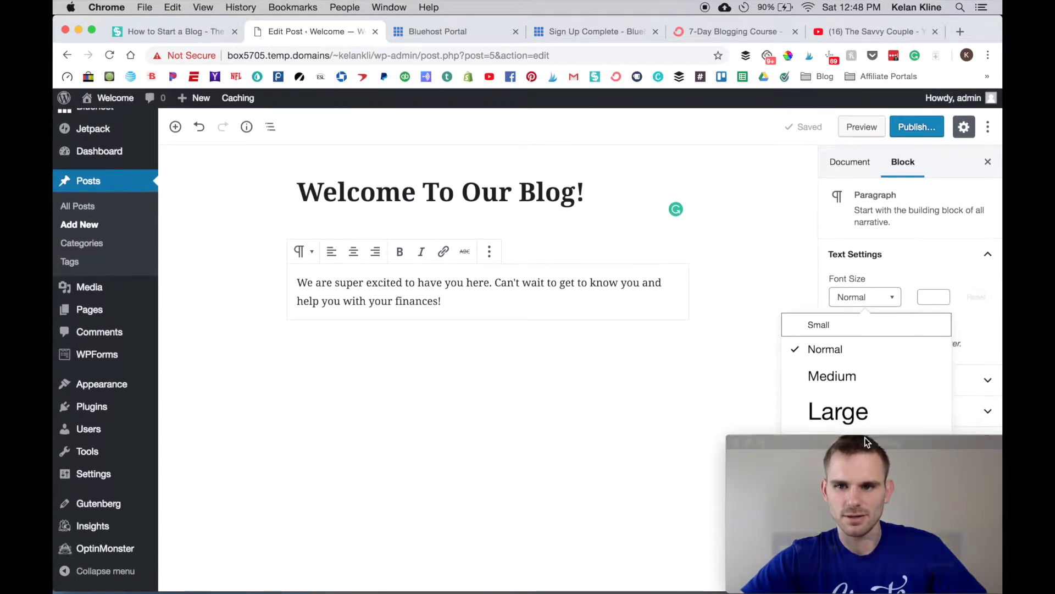
{"action": "left_click_drag", "start_coordinate": [865, 440], "coordinate": [191, 443]}
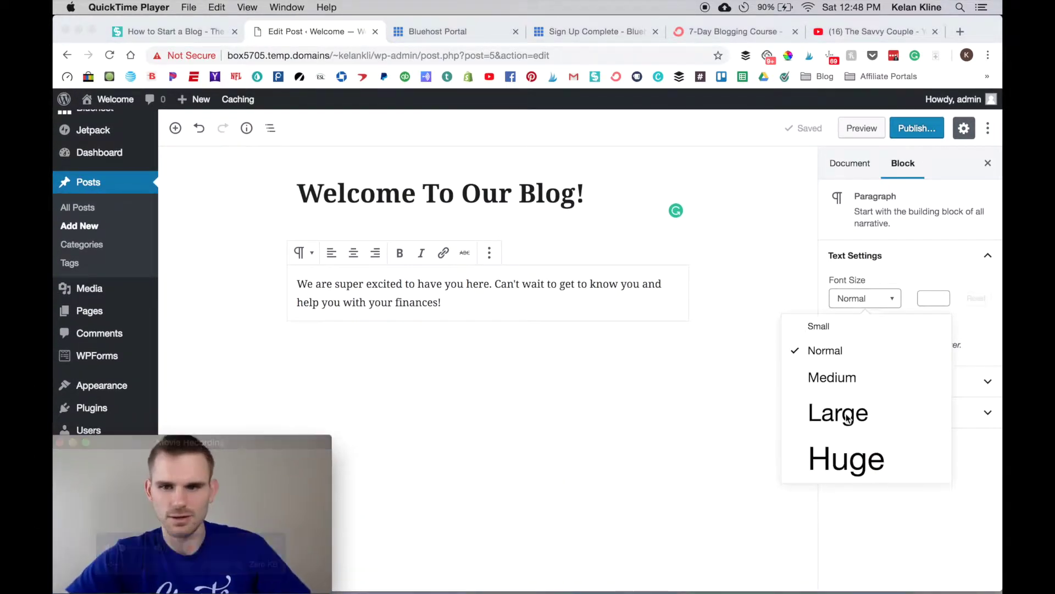
{"action": "left_click", "coordinate": [866, 298]}
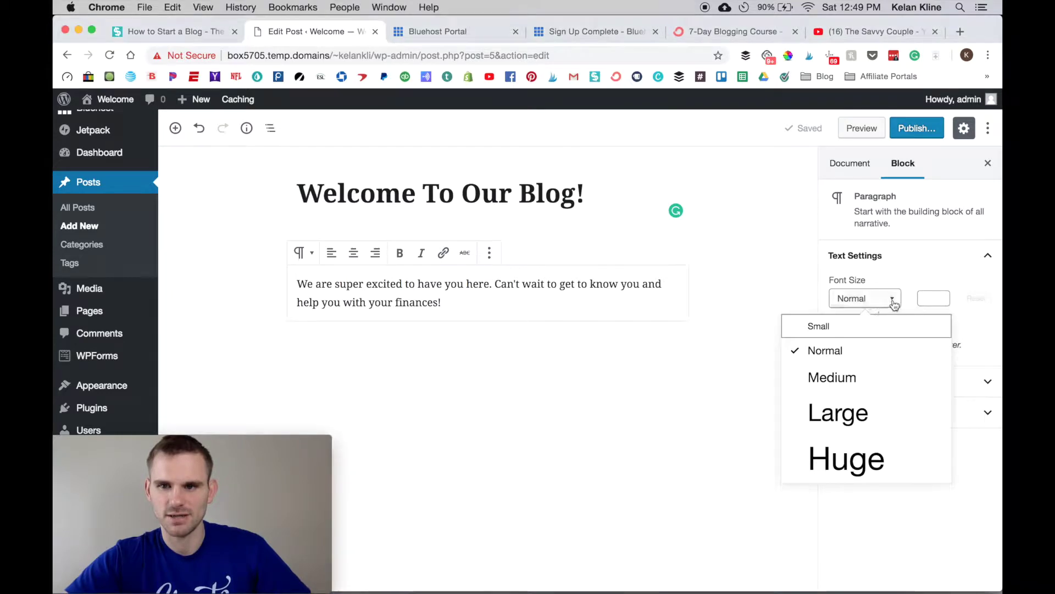
{"action": "left_click", "coordinate": [894, 302]}
{"action": "left_click", "coordinate": [939, 385]}
{"action": "left_click", "coordinate": [973, 385]}
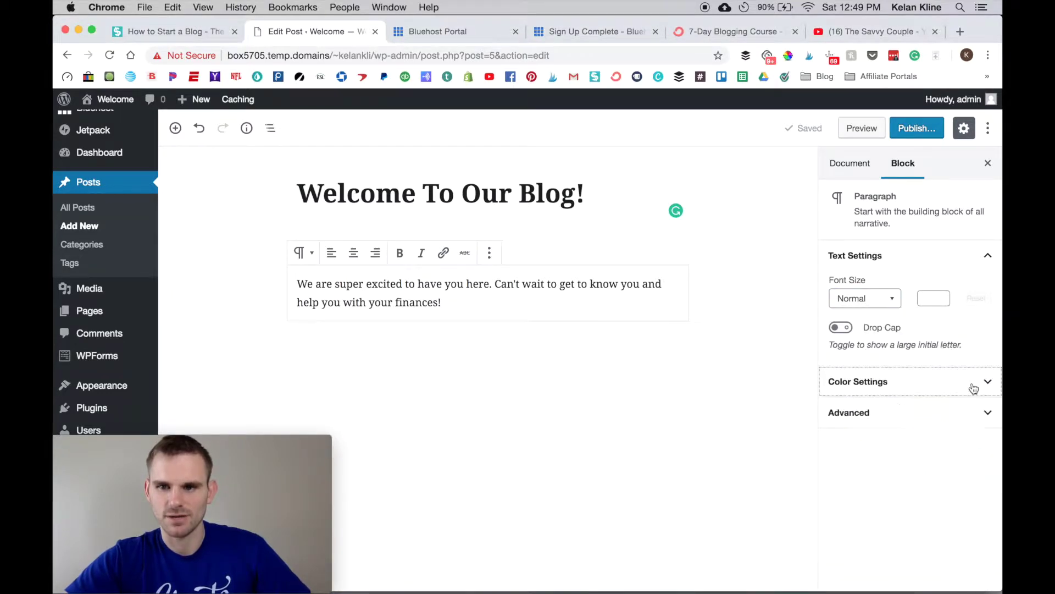
{"action": "left_click", "coordinate": [951, 424]}
{"action": "left_click", "coordinate": [951, 424]}
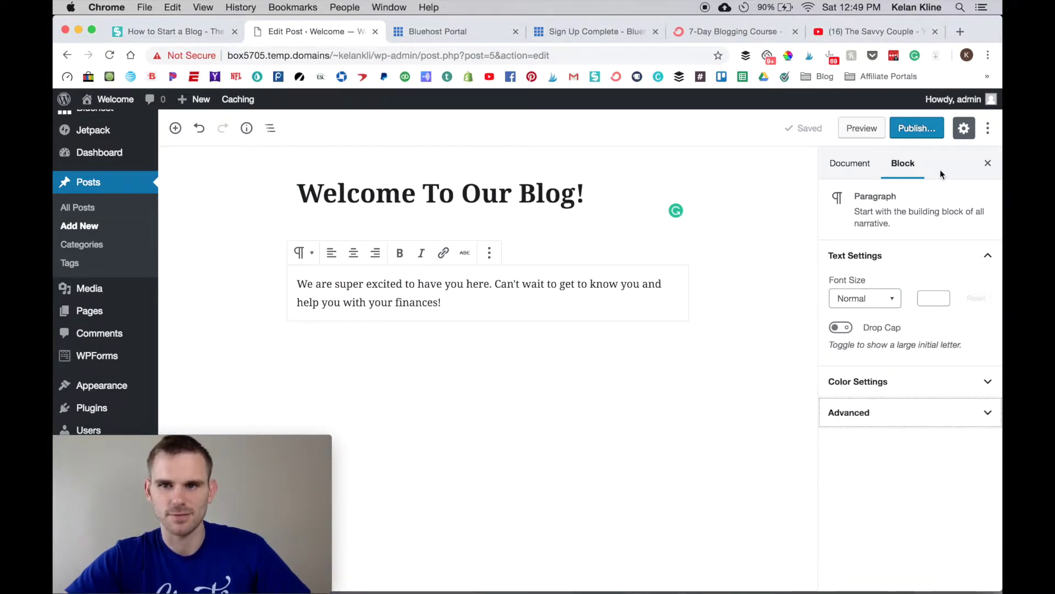
- Publish 'Welcome To Our Blog!' immediately and open the live post
{"action": "left_click", "coordinate": [907, 131]}
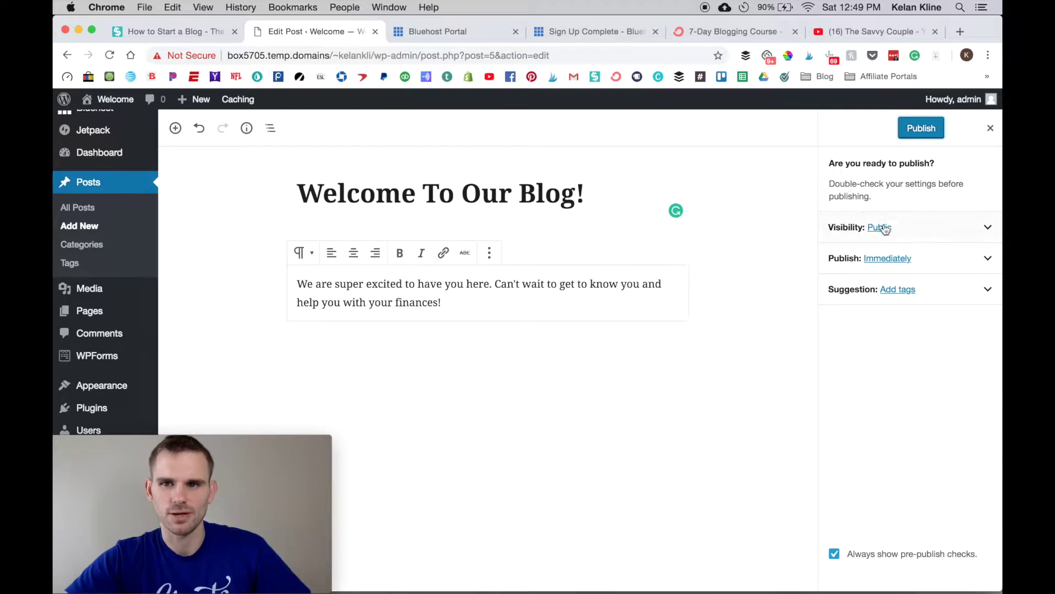
{"action": "left_click", "coordinate": [953, 261]}
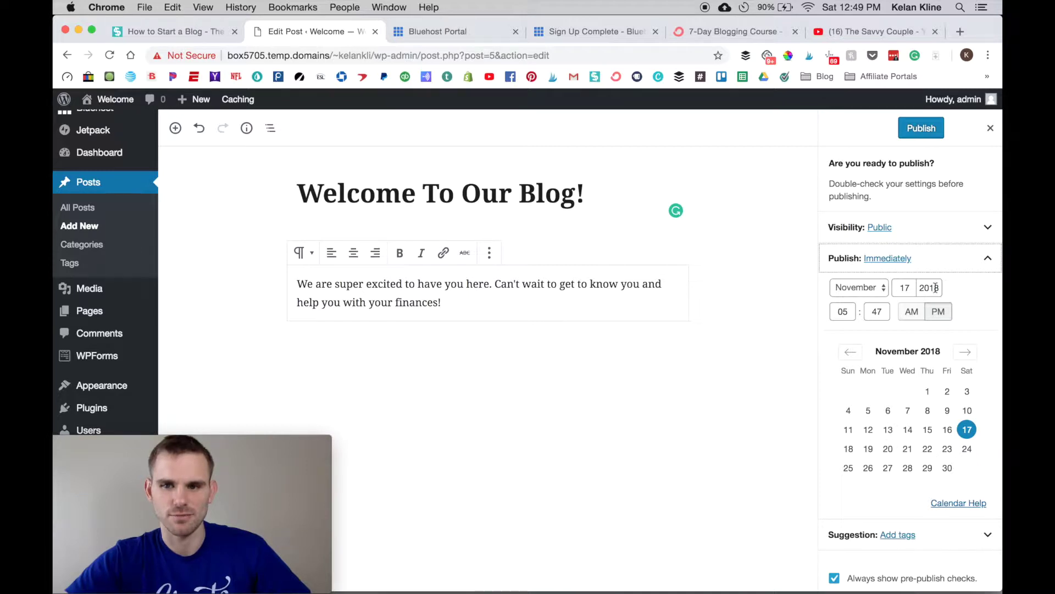
{"action": "left_click", "coordinate": [941, 260]}
{"action": "left_click", "coordinate": [929, 129]}
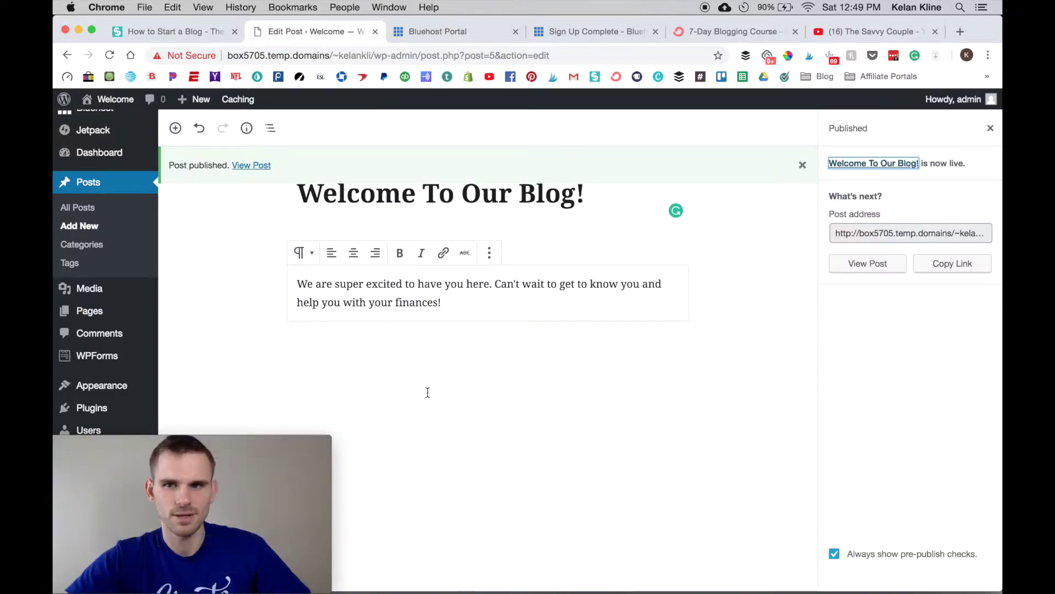
{"action": "left_click", "coordinate": [258, 166]}
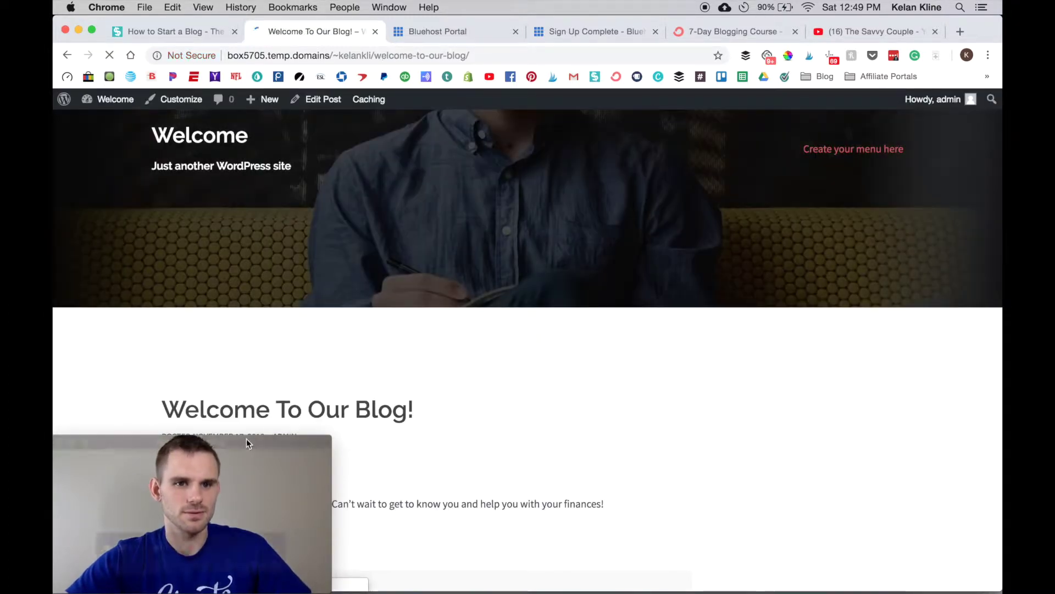
- Leave the live post and return to the admin Dashboard from the admin bar
{"action": "left_click_drag", "start_coordinate": [246, 439], "coordinate": [932, 443]}
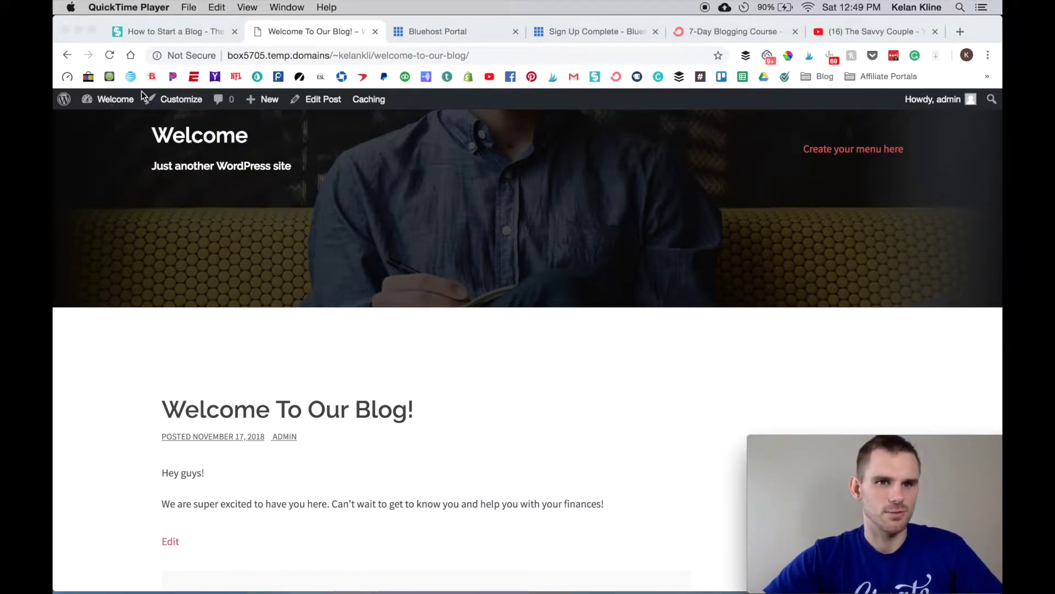
{"action": "left_click", "coordinate": [337, 243]}
{"action": "mouse_move", "coordinate": [110, 101]}
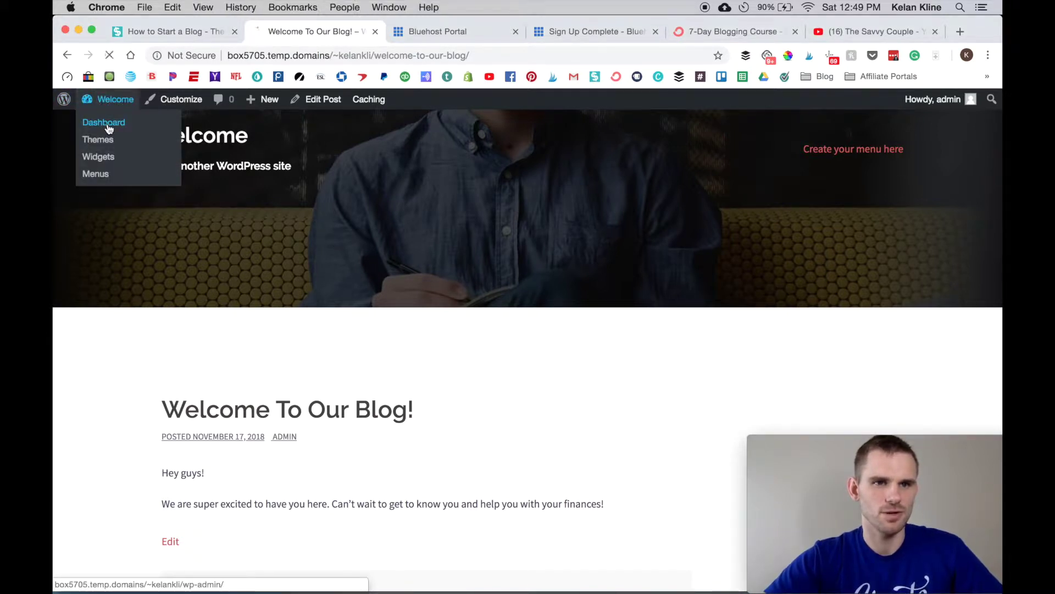
{"action": "left_click", "coordinate": [108, 126]}
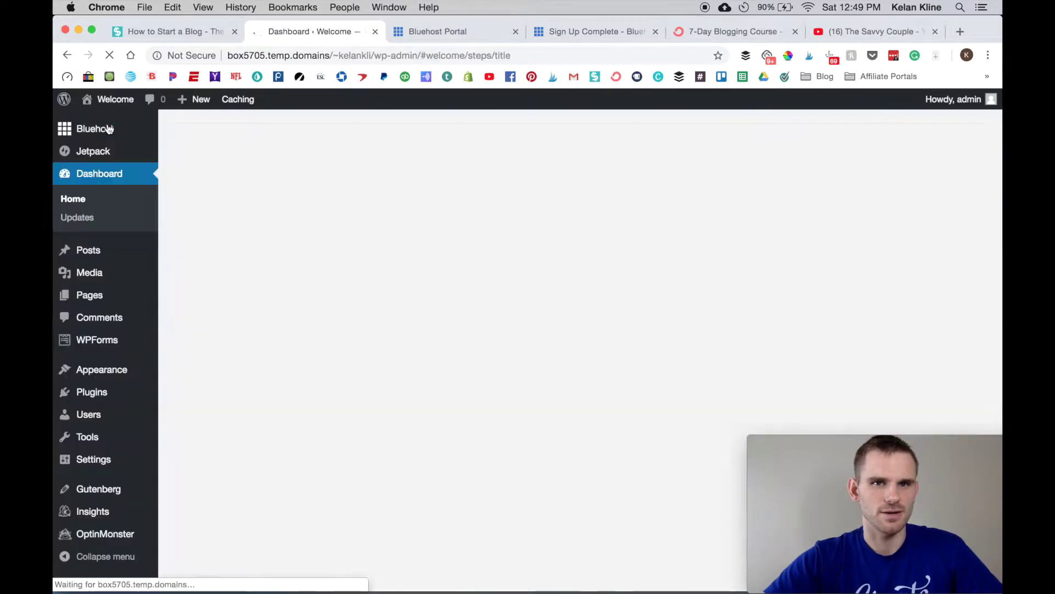
{"action": "mouse_move", "coordinate": [110, 267]}
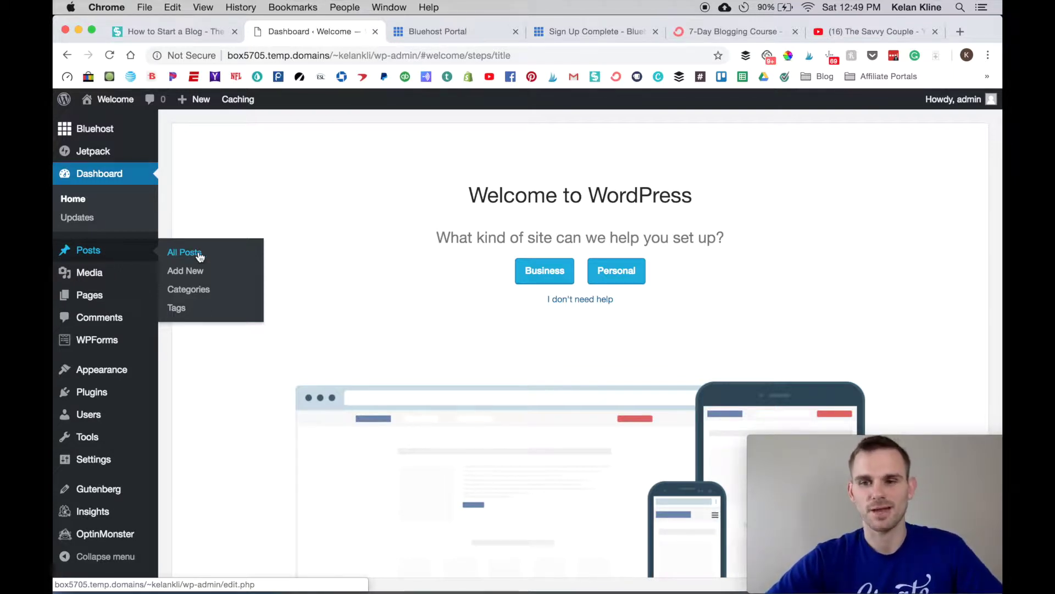
- Open Posts > Categories and dismiss the WPForms, Sydney, OptinMonster and theme plugin notices
{"action": "left_click", "coordinate": [197, 289]}
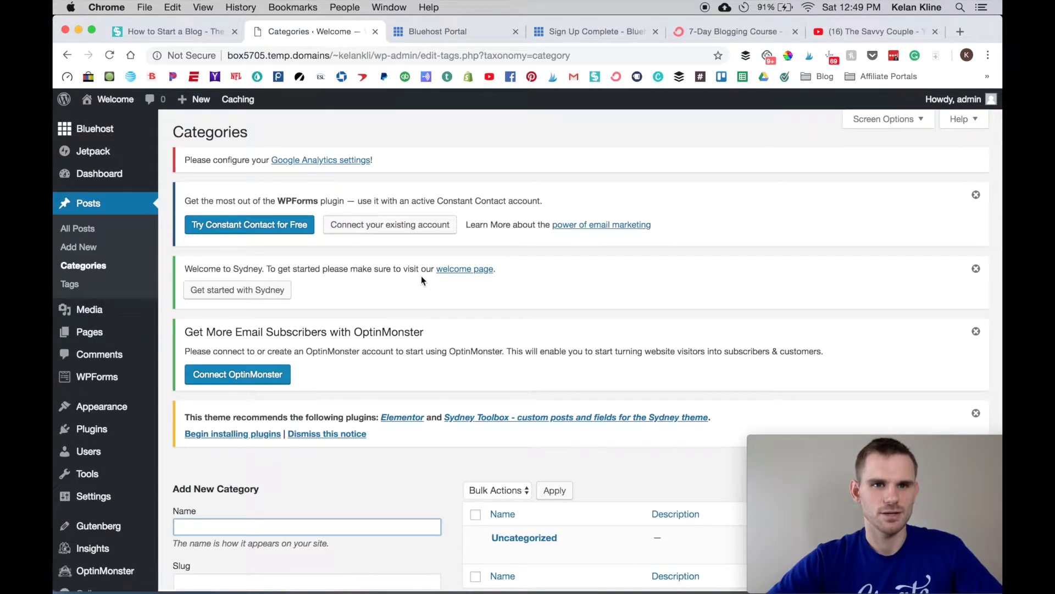
{"action": "left_click", "coordinate": [976, 197]}
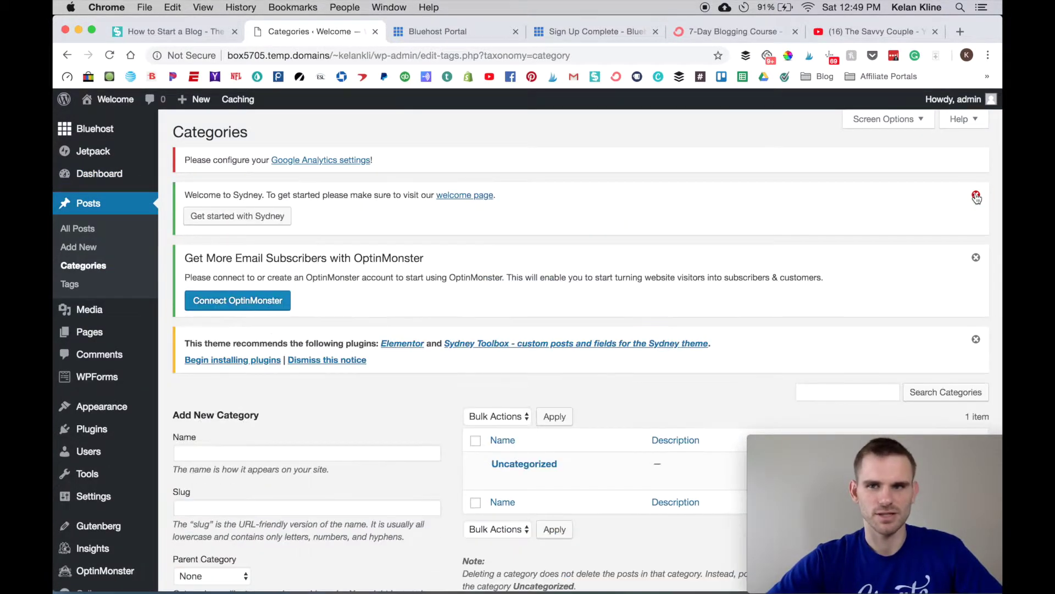
{"action": "left_click", "coordinate": [977, 196]}
{"action": "left_click", "coordinate": [976, 197]}
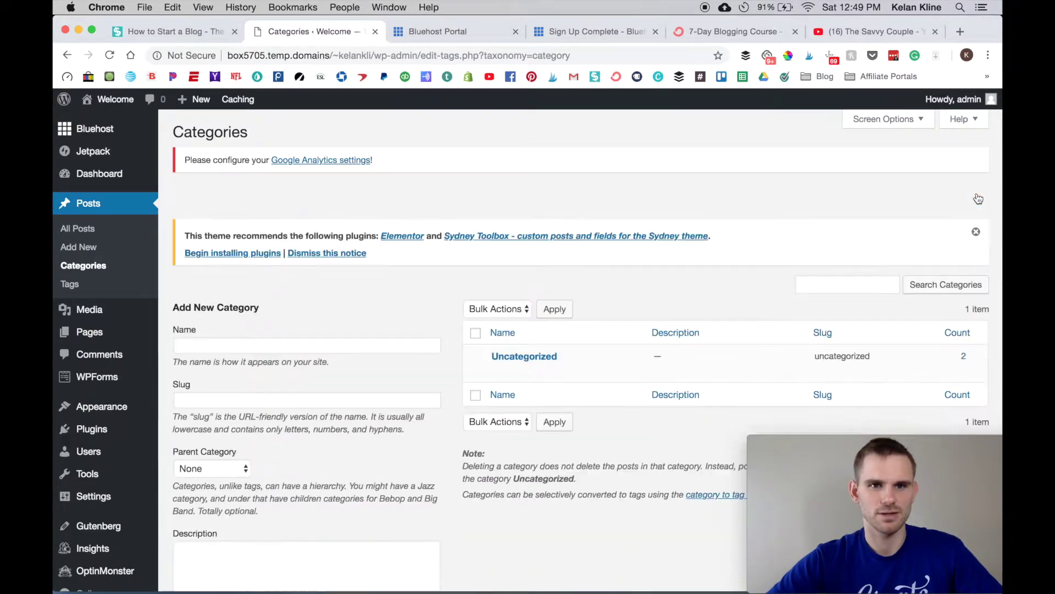
{"action": "left_click", "coordinate": [977, 197]}
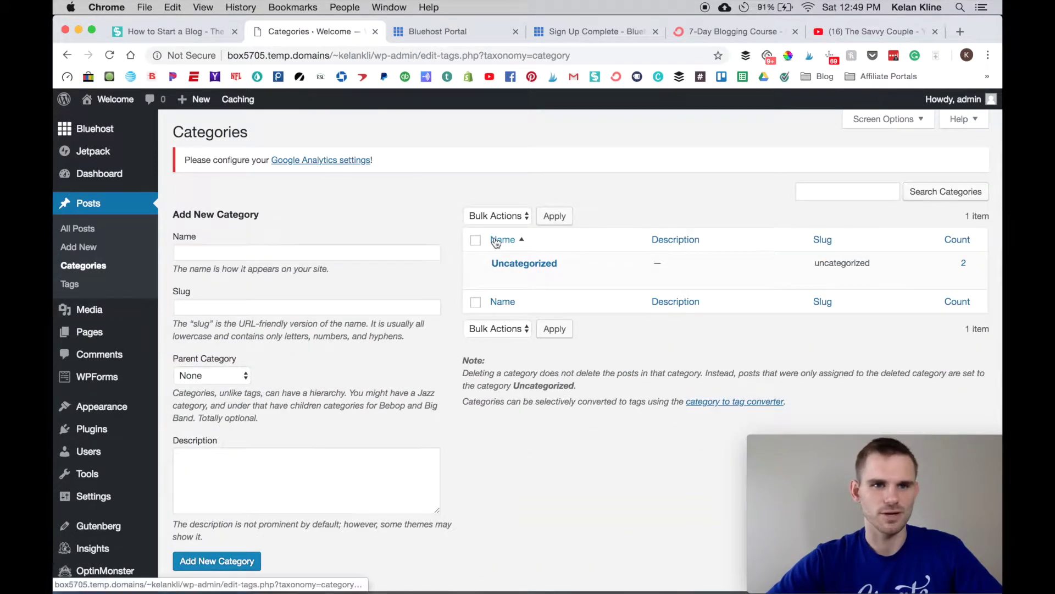
- Add a new category named 'Save Money' with slug save-money
{"action": "left_click", "coordinate": [282, 252]}
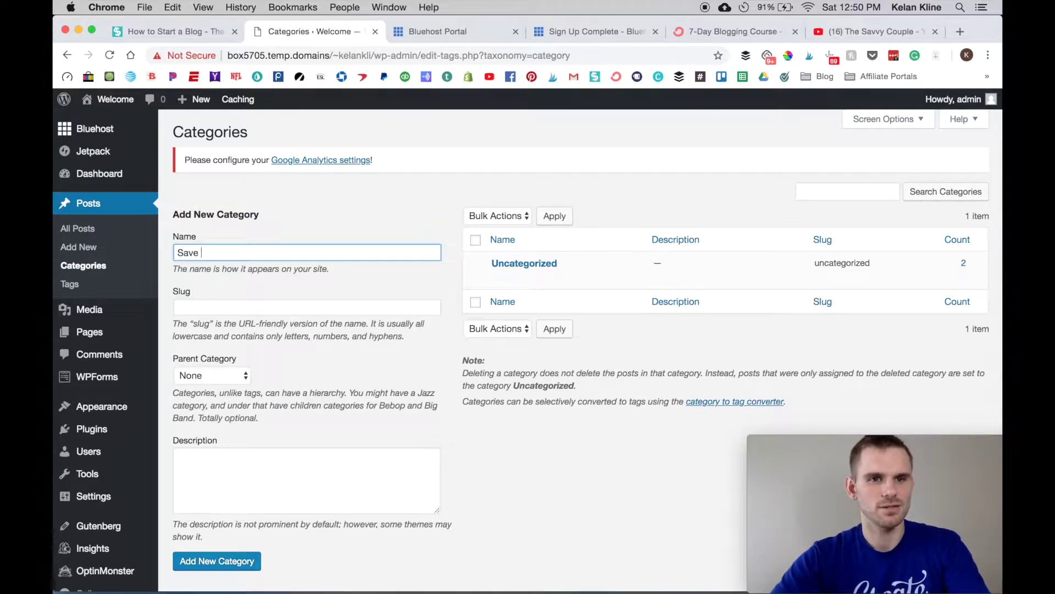
{"action": "type", "text": "Save Money"}
{"action": "left_click", "coordinate": [178, 306]}
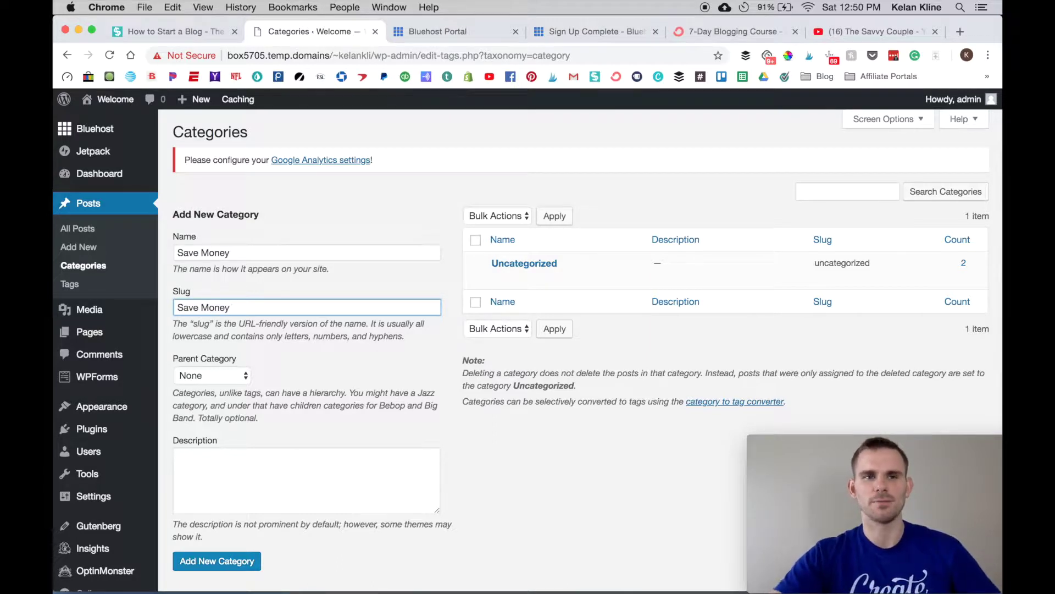
{"action": "left_click", "coordinate": [214, 33]}
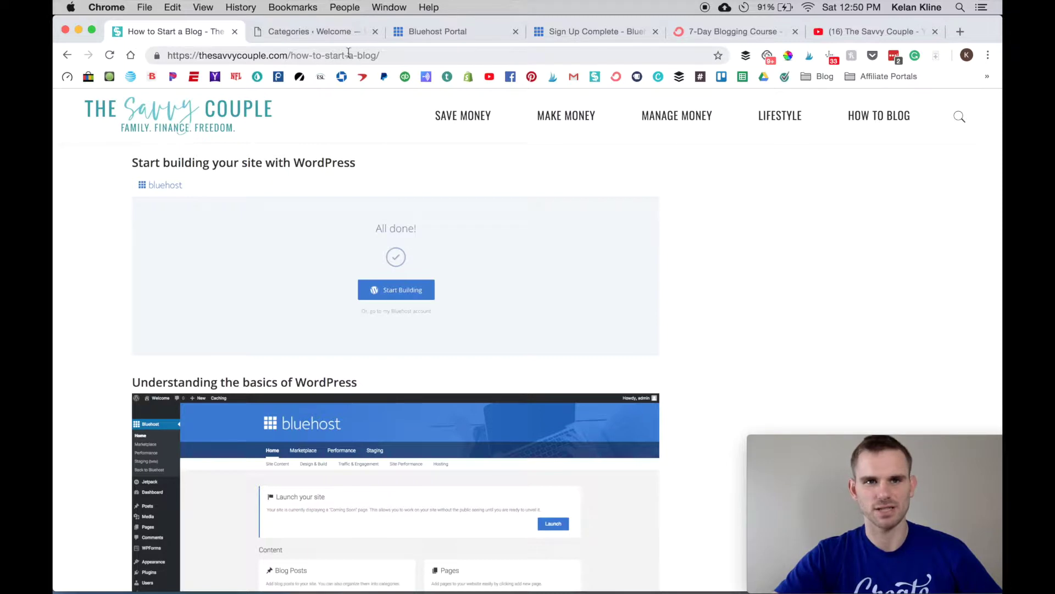
{"action": "left_click", "coordinate": [310, 30]}
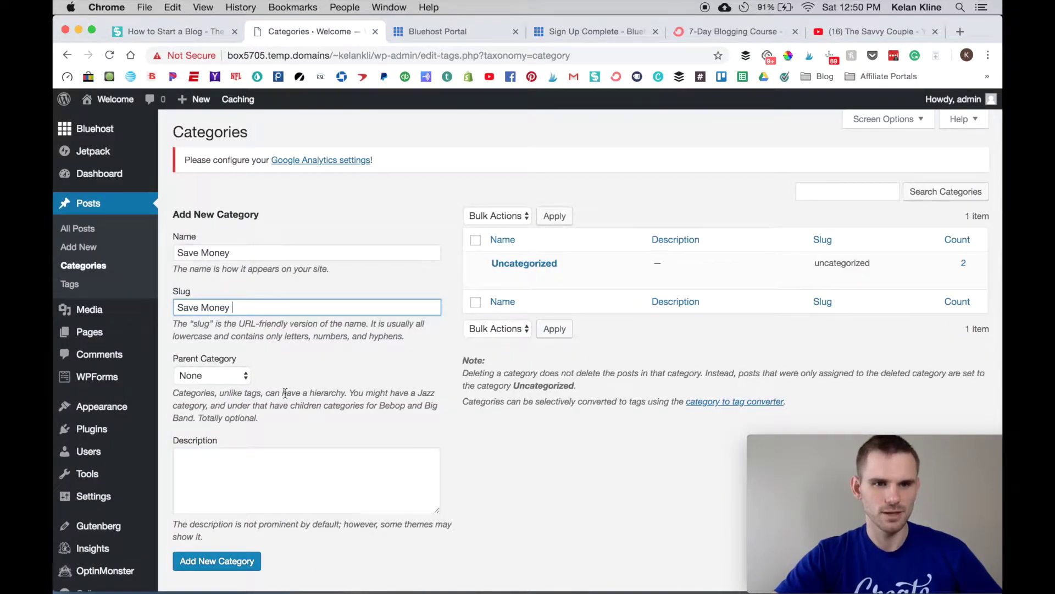
{"action": "left_click", "coordinate": [229, 483]}
{"action": "left_click", "coordinate": [217, 560]}
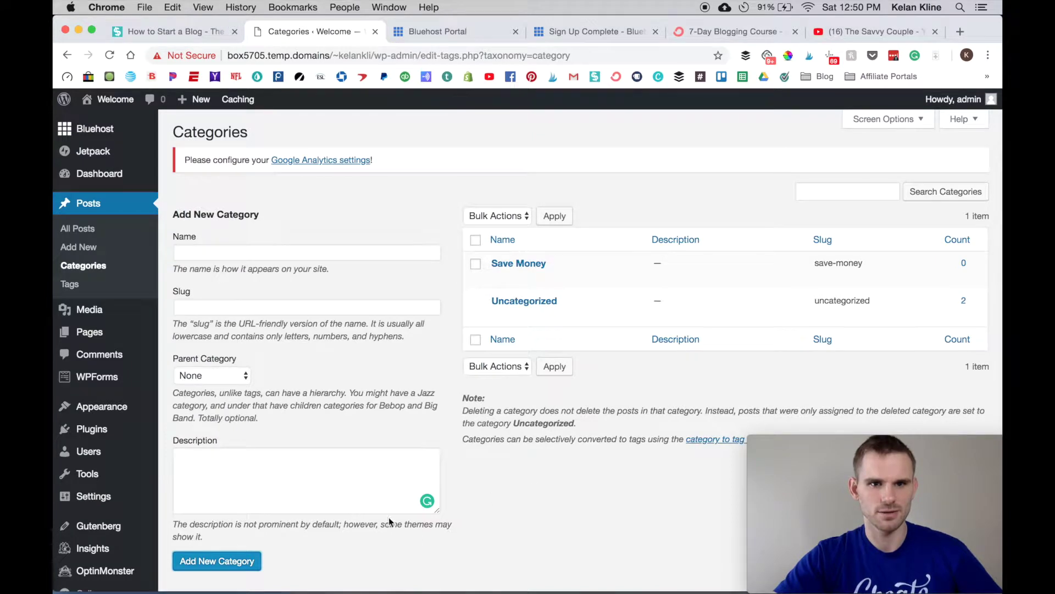
{"action": "key", "text": "Return"}
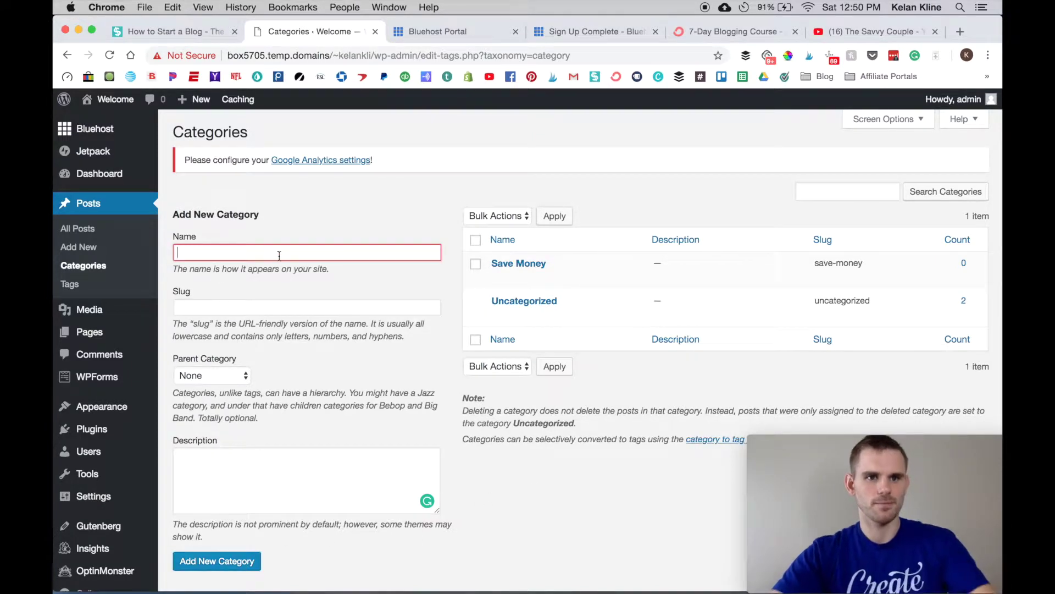
{"action": "mouse_move", "coordinate": [624, 284]}
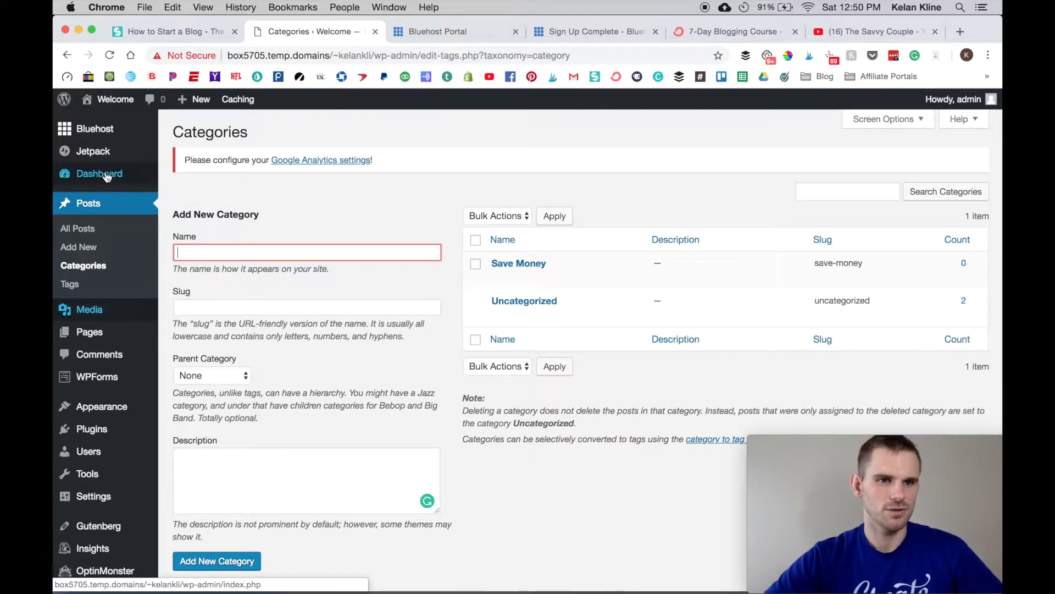
{"action": "mouse_move", "coordinate": [105, 321]}
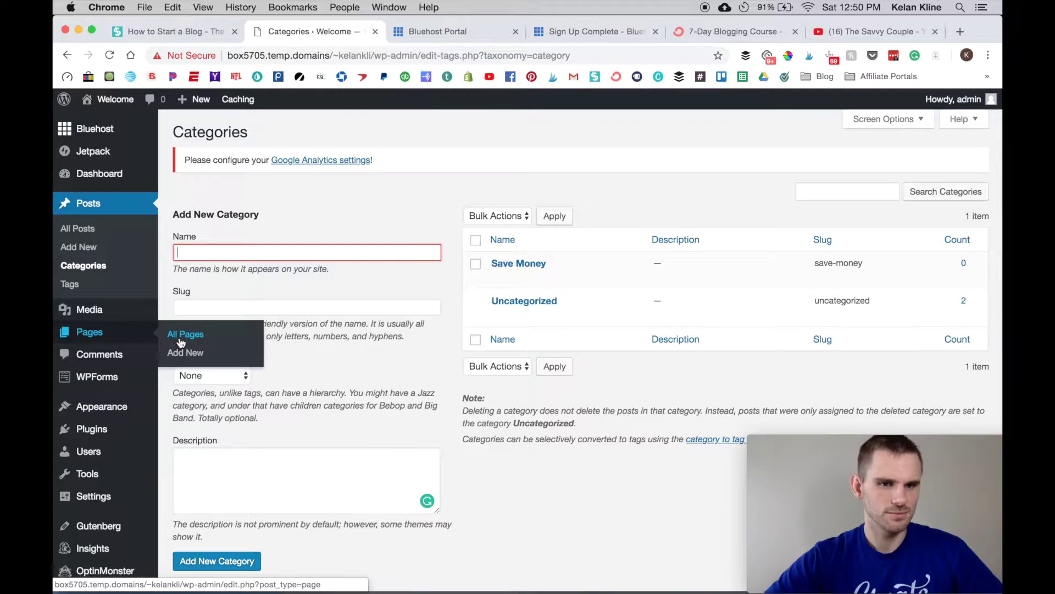
- Look over the All Pages list and its new-page editor choices
{"action": "left_click", "coordinate": [180, 336]}
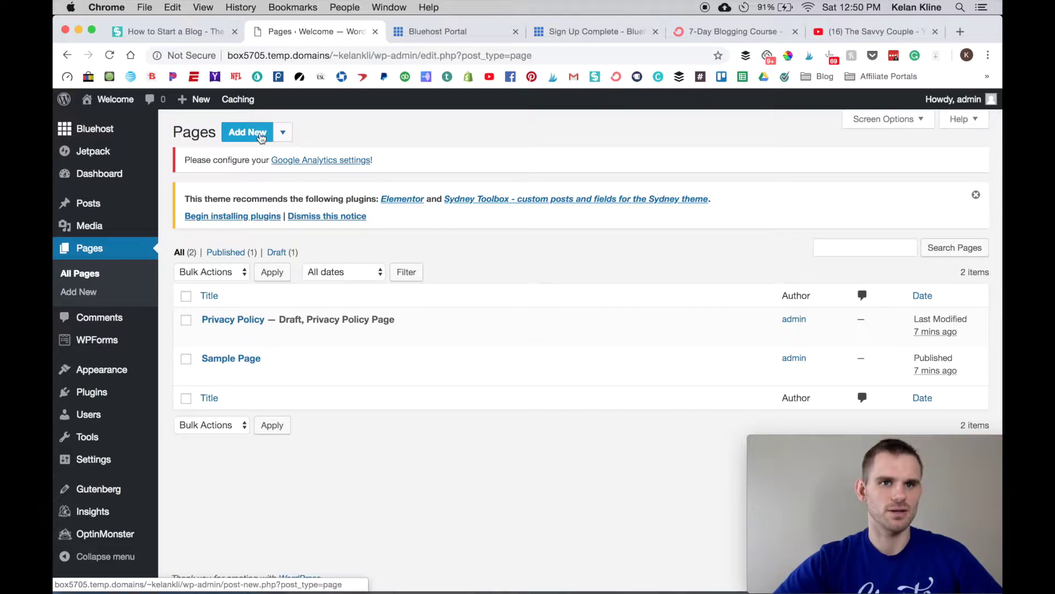
{"action": "left_click", "coordinate": [282, 135]}
{"action": "left_click", "coordinate": [284, 138]}
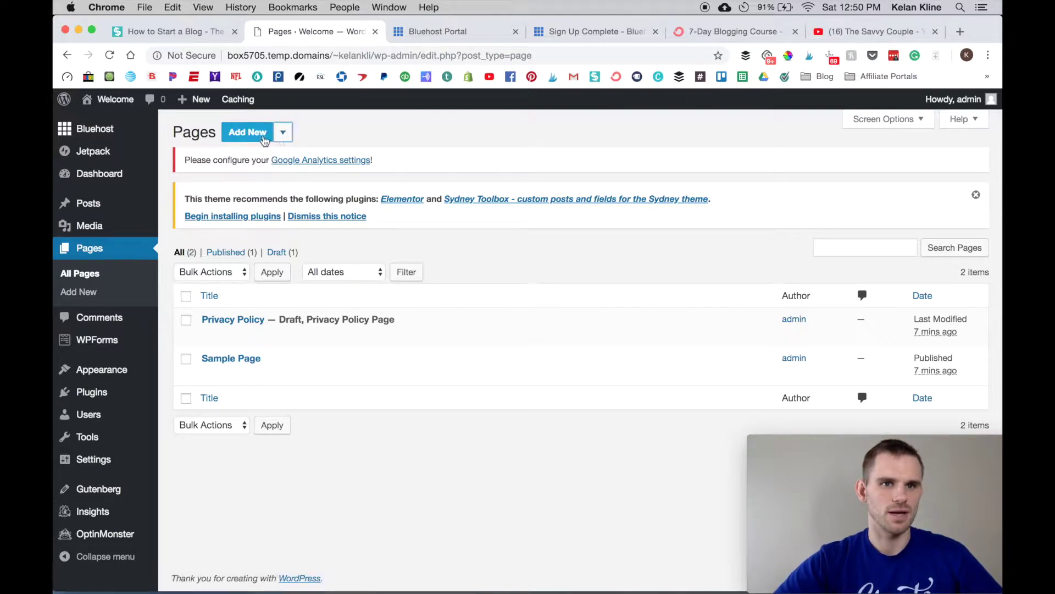
{"action": "left_click", "coordinate": [284, 138]}
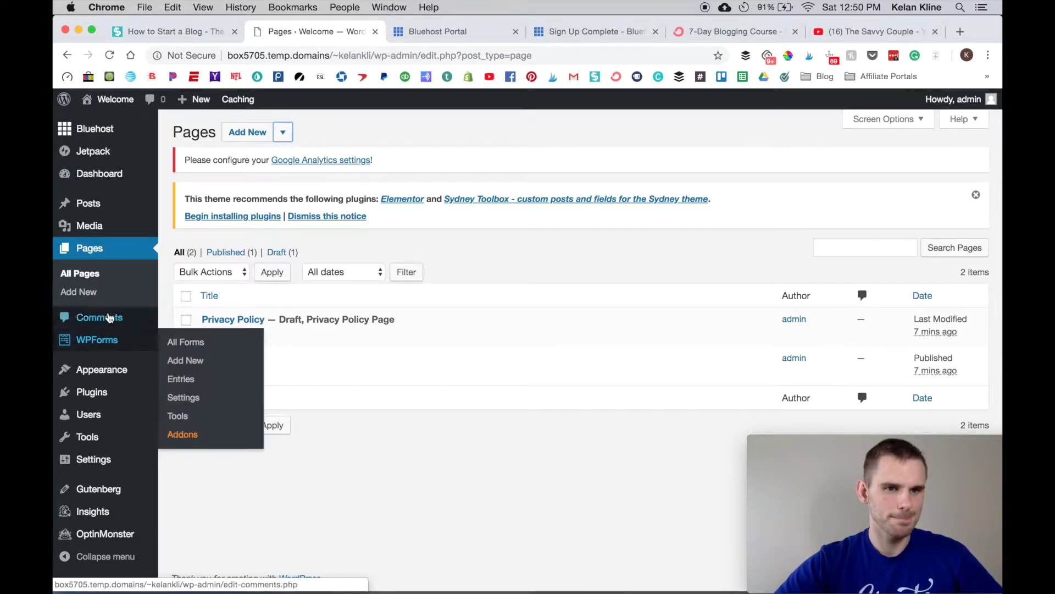
- From All Posts, start a new post in the Classic Editor
{"action": "mouse_move", "coordinate": [106, 209]}
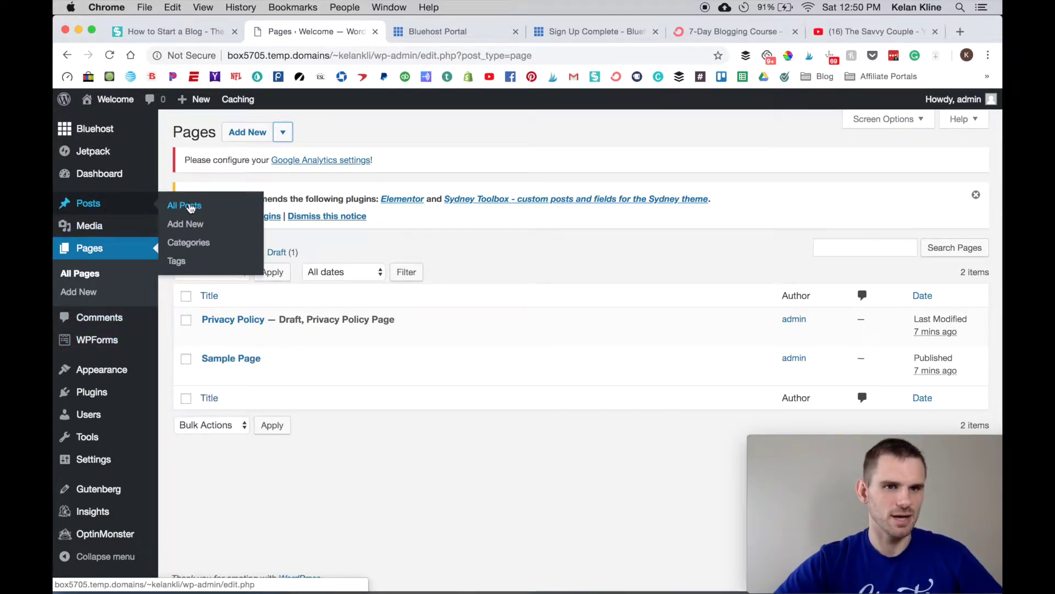
{"action": "left_click", "coordinate": [190, 207]}
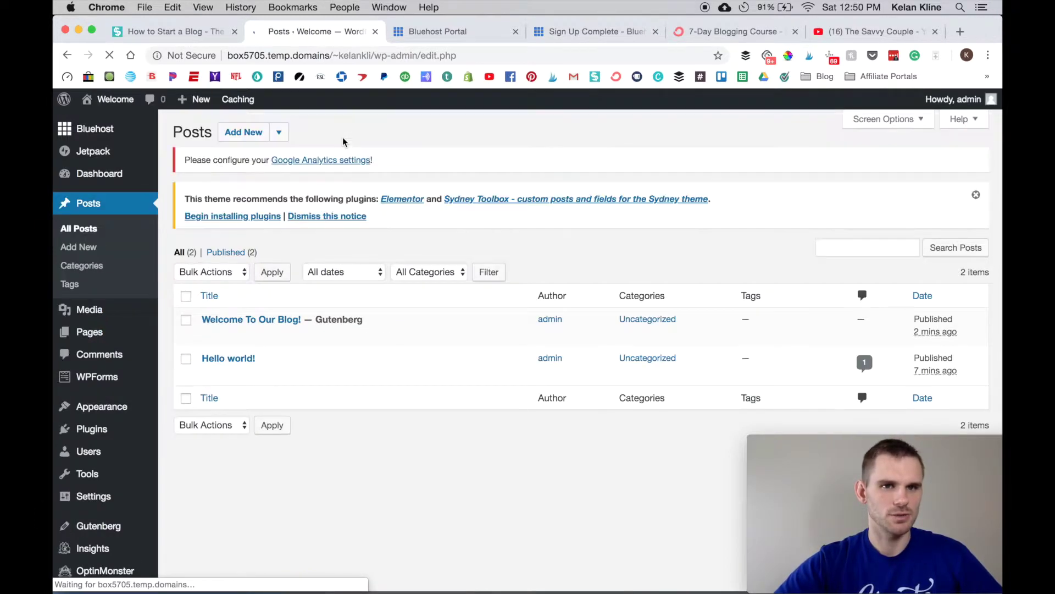
{"action": "left_click", "coordinate": [280, 134]}
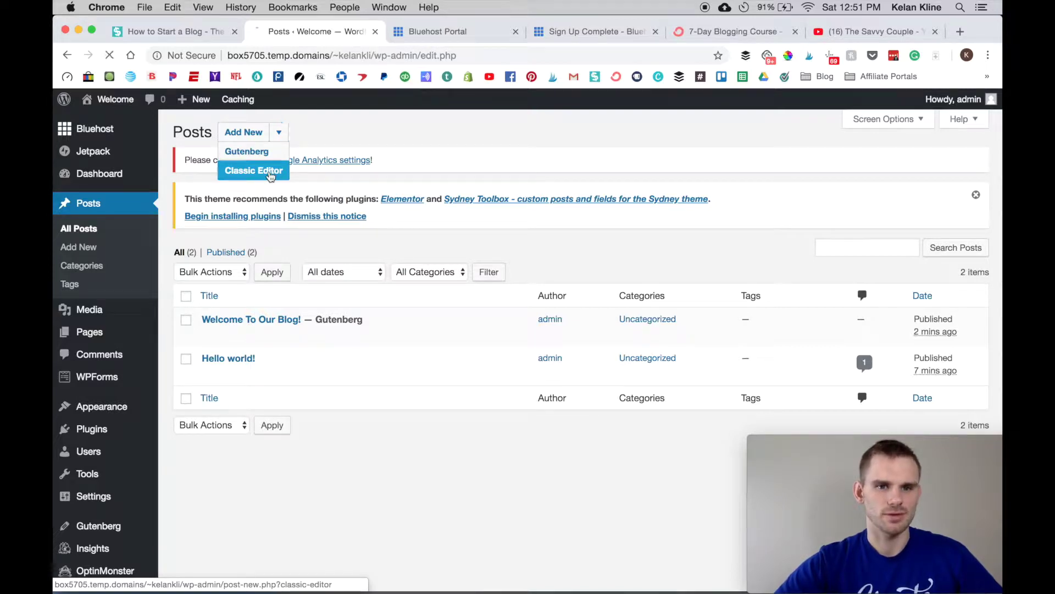
{"action": "left_click", "coordinate": [270, 174]}
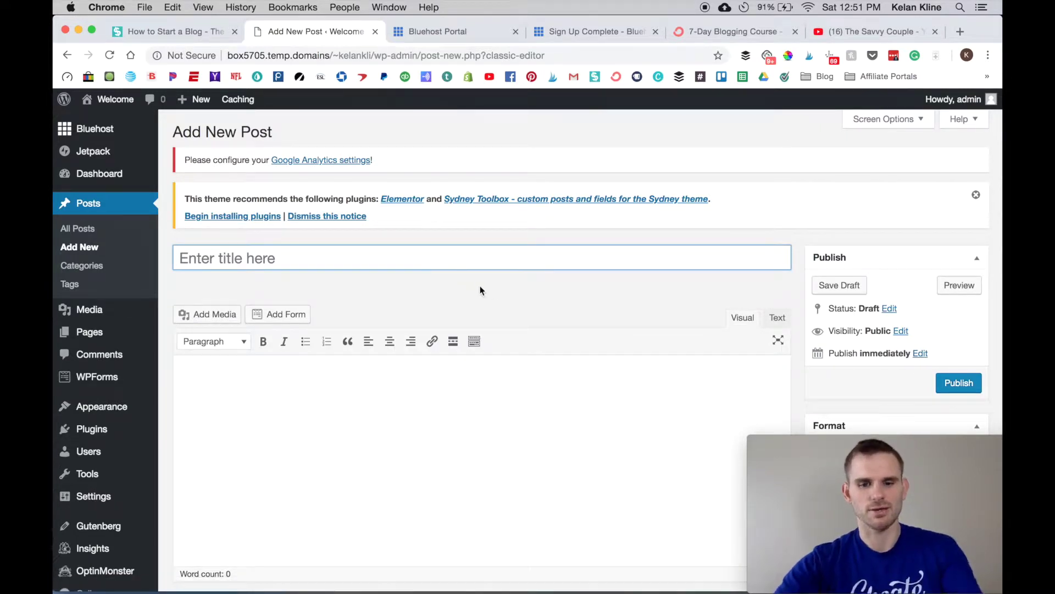
- Title the draft '10 Ways to Save Money' and add the opening 'I love saving money, don't you?!' lines
{"action": "type", "text": "10 Ways to Save Money"}
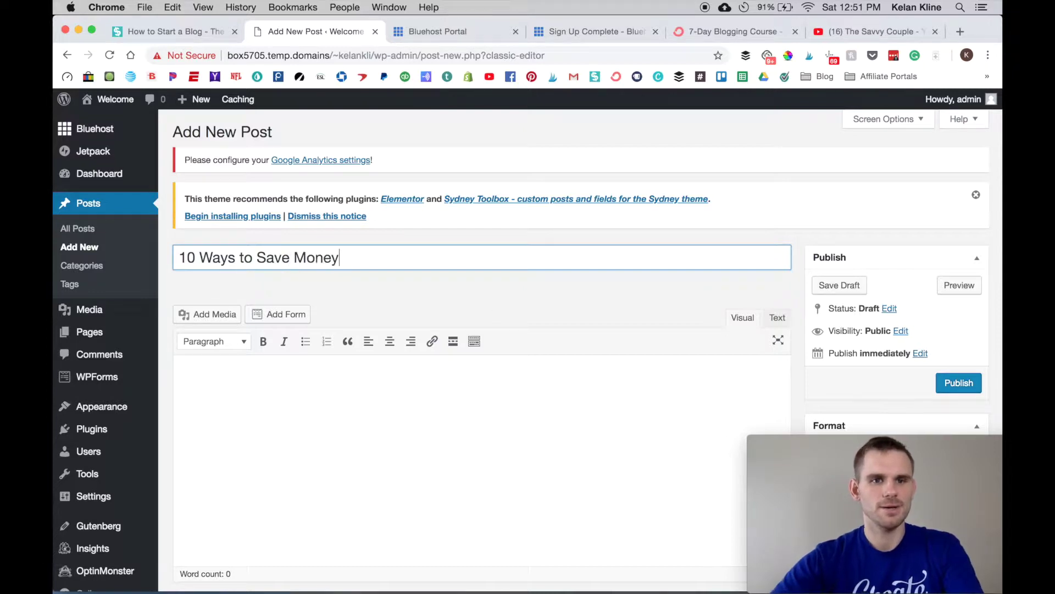
{"action": "left_click", "coordinate": [467, 405]}
{"action": "scroll", "coordinate": [467, 405], "scroll_direction": "down", "scroll_amount": 2}
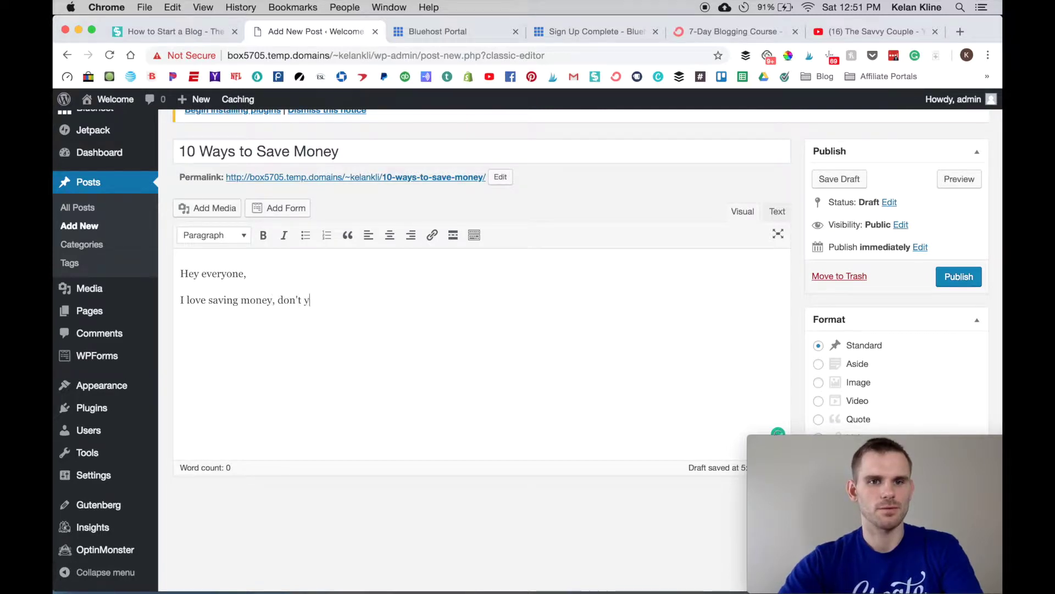
{"action": "type", "text": "ou?!"}
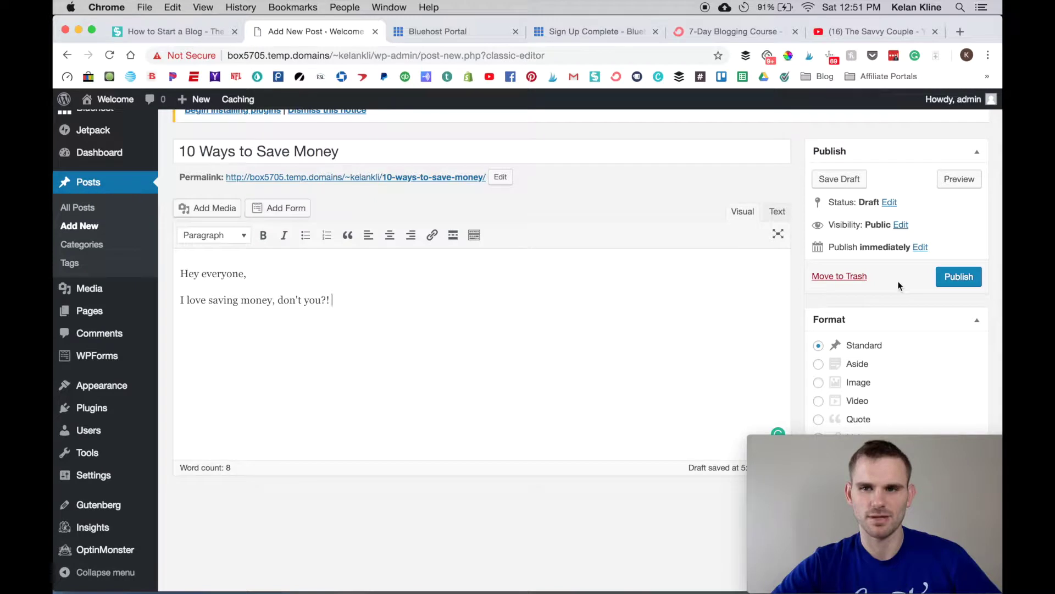
{"action": "scroll", "coordinate": [895, 288], "scroll_direction": "down", "scroll_amount": 5}
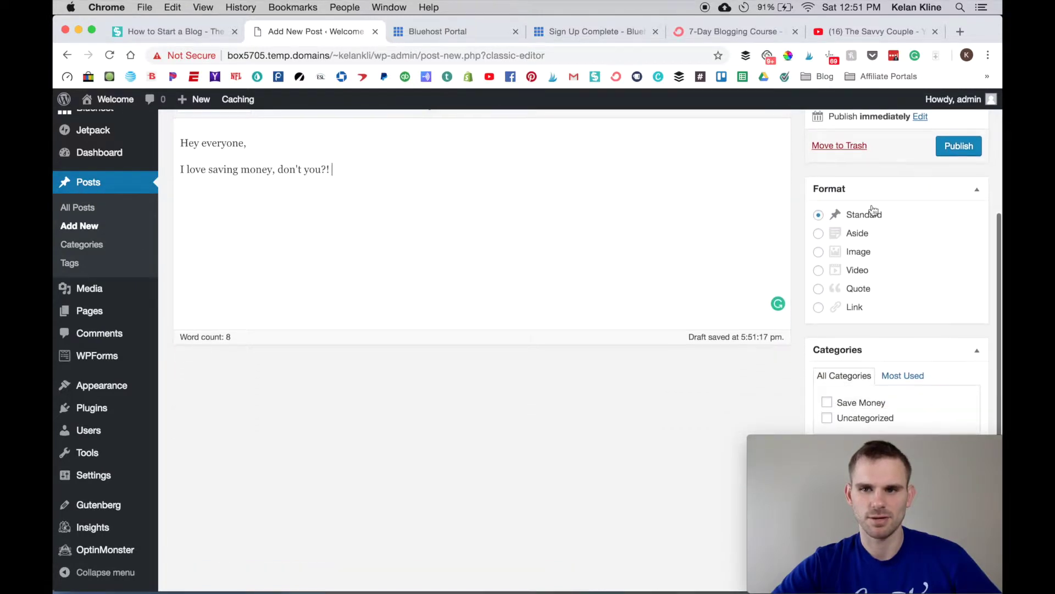
{"action": "scroll", "coordinate": [877, 321], "scroll_direction": "down", "scroll_amount": 5}
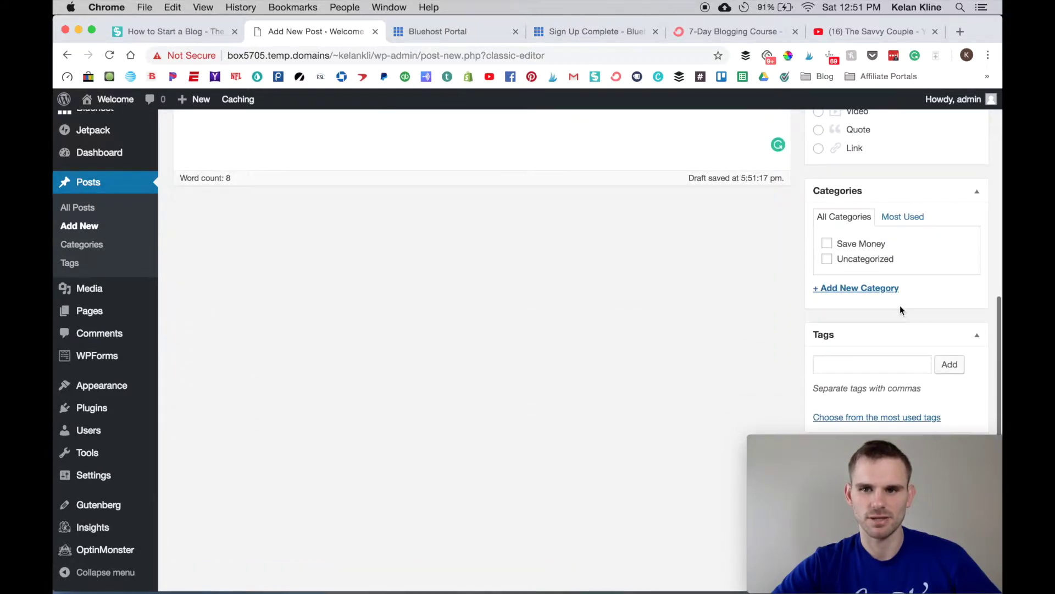
{"action": "left_click", "coordinate": [827, 246]}
{"action": "scroll", "coordinate": [910, 286], "scroll_direction": "down", "scroll_amount": 2}
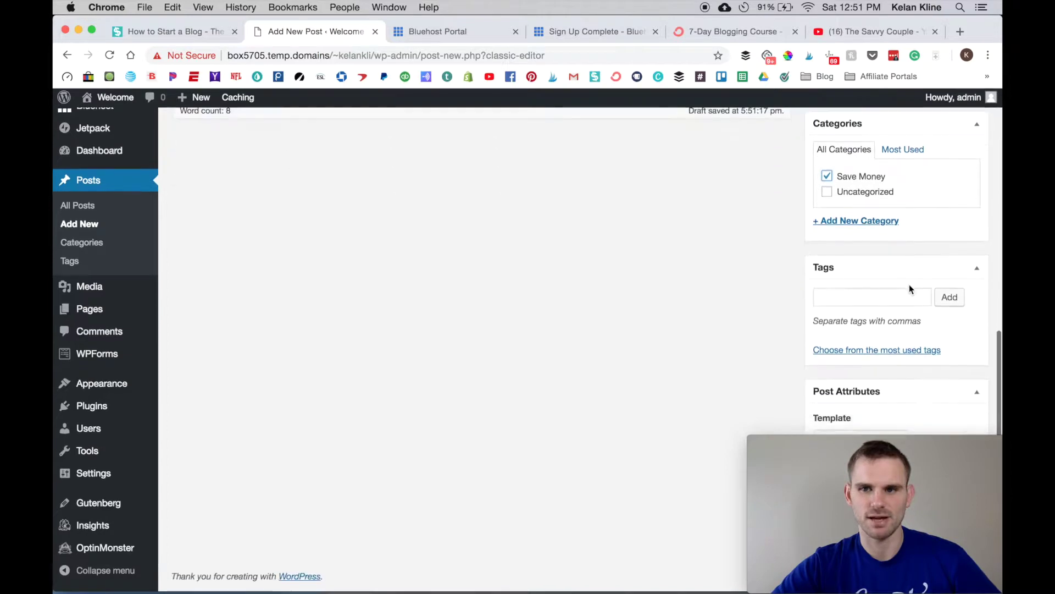
{"action": "left_click", "coordinate": [884, 298]}
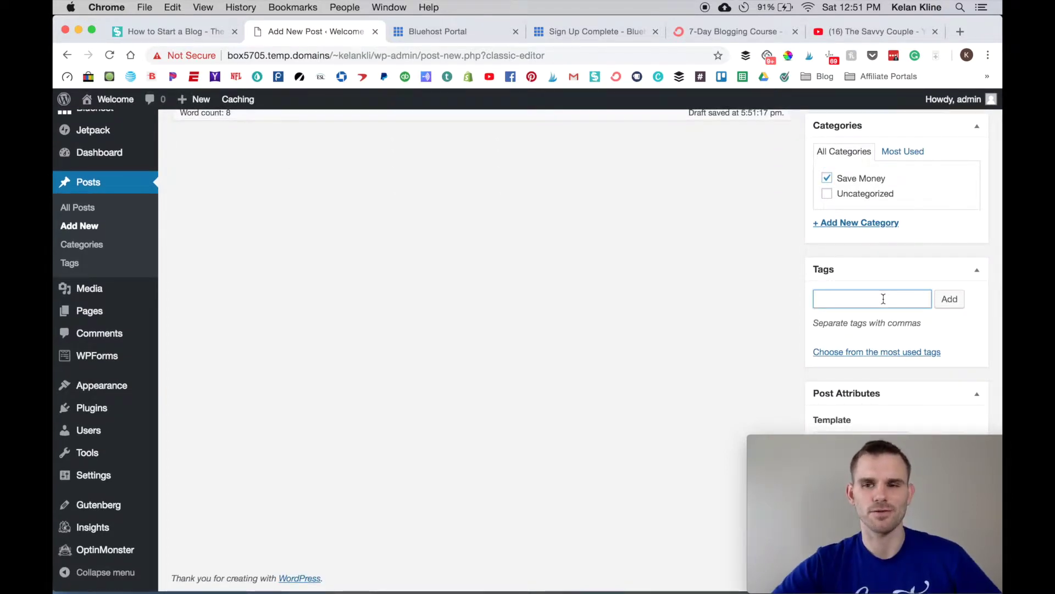
{"action": "scroll", "coordinate": [902, 284], "scroll_direction": "down", "scroll_amount": 1}
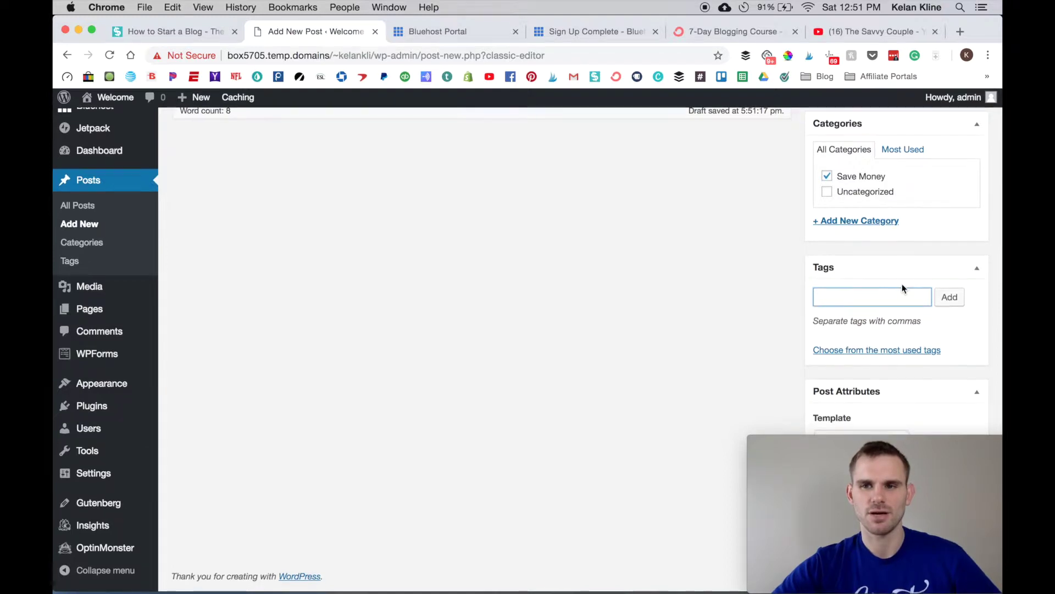
{"action": "left_click_drag", "start_coordinate": [922, 440], "coordinate": [621, 416]}
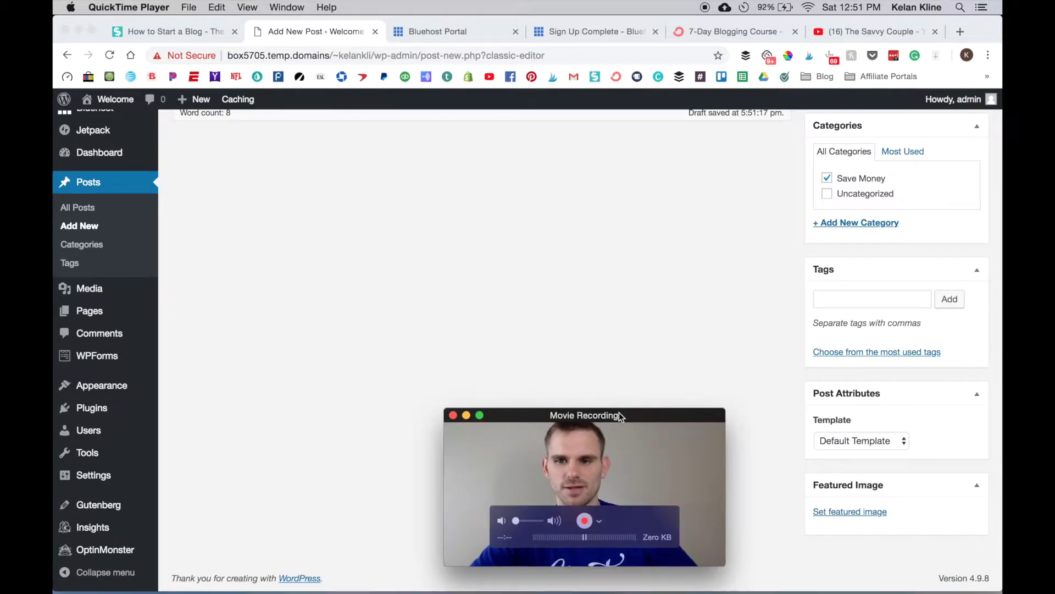
{"action": "left_click", "coordinate": [861, 511]}
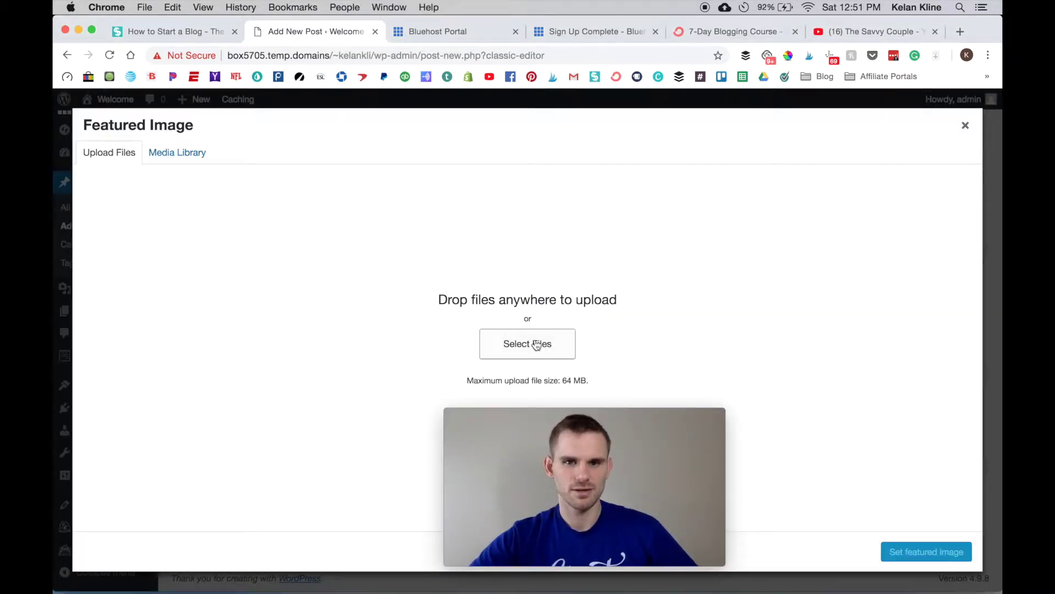
- Upload How to Budget.jpg from Downloads and set it as the featured image
{"action": "left_click", "coordinate": [537, 344]}
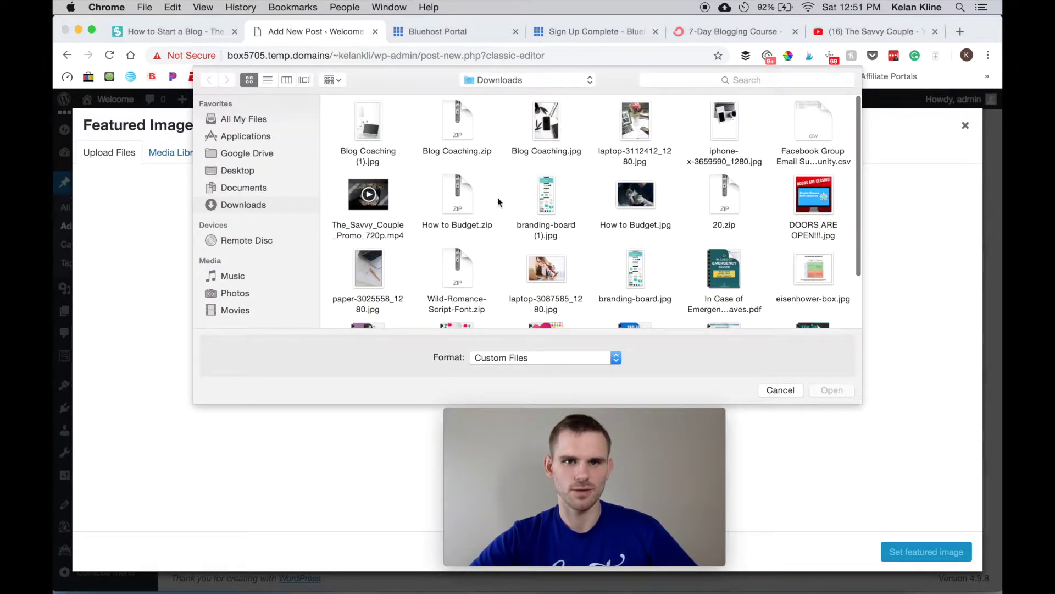
{"action": "double_click", "coordinate": [628, 189]}
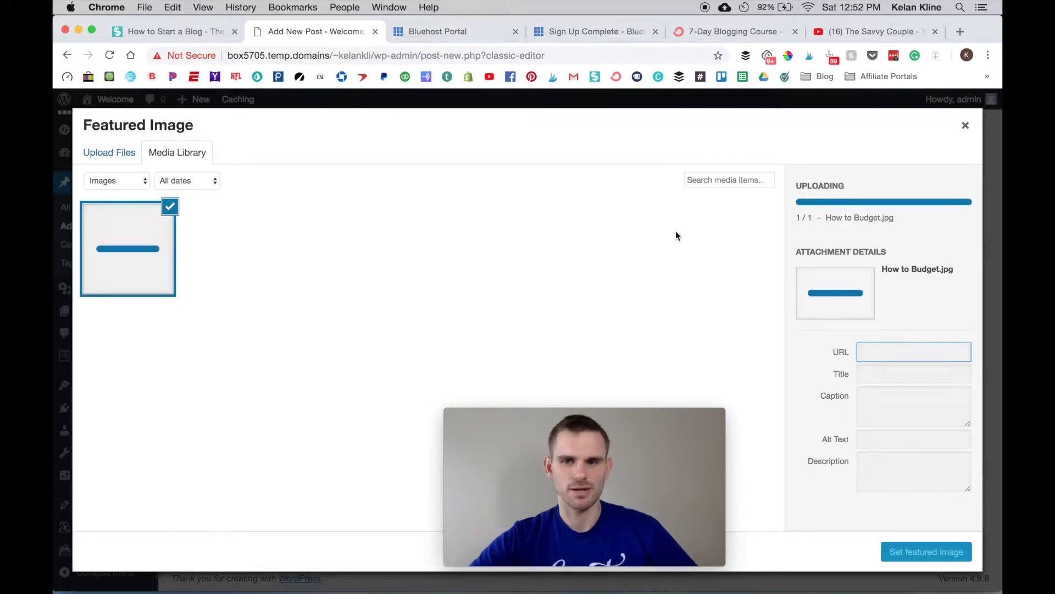
{"action": "mouse_move", "coordinate": [625, 420]}
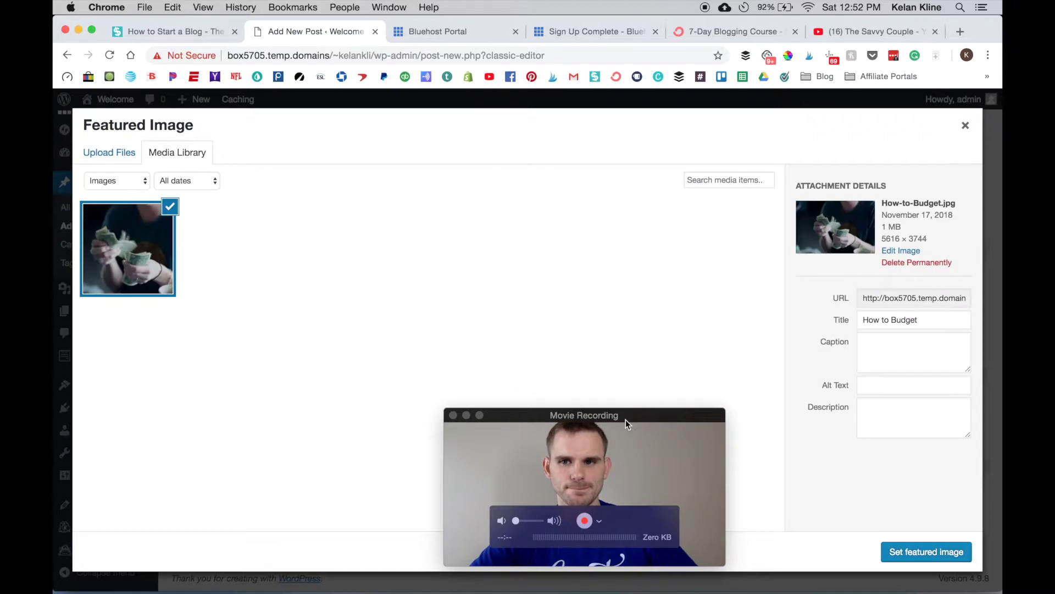
{"action": "left_click", "coordinate": [924, 553]}
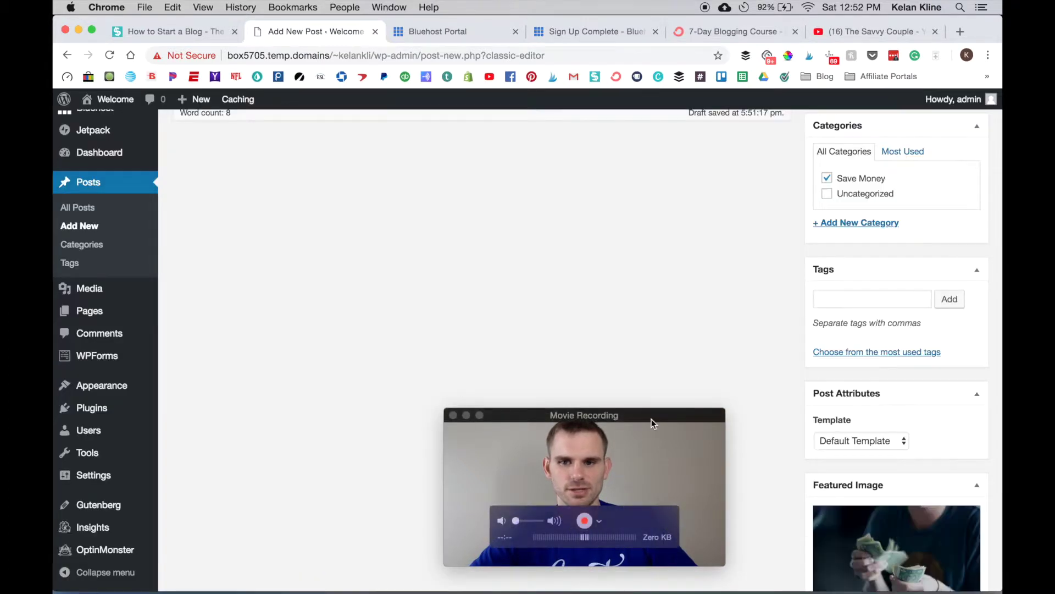
{"action": "scroll", "coordinate": [822, 437], "scroll_direction": "up", "scroll_amount": 10}
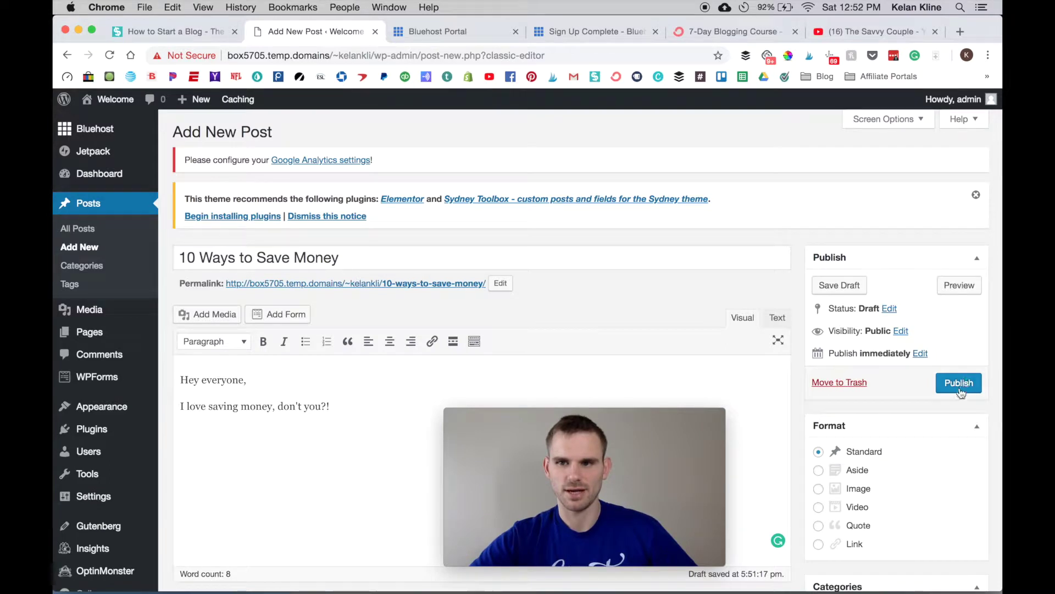
- Publish '10 Ways to Save Money' and scroll through its live page with the cash photo
{"action": "left_click", "coordinate": [959, 385]}
{"action": "left_click_drag", "start_coordinate": [621, 415], "coordinate": [888, 439]}
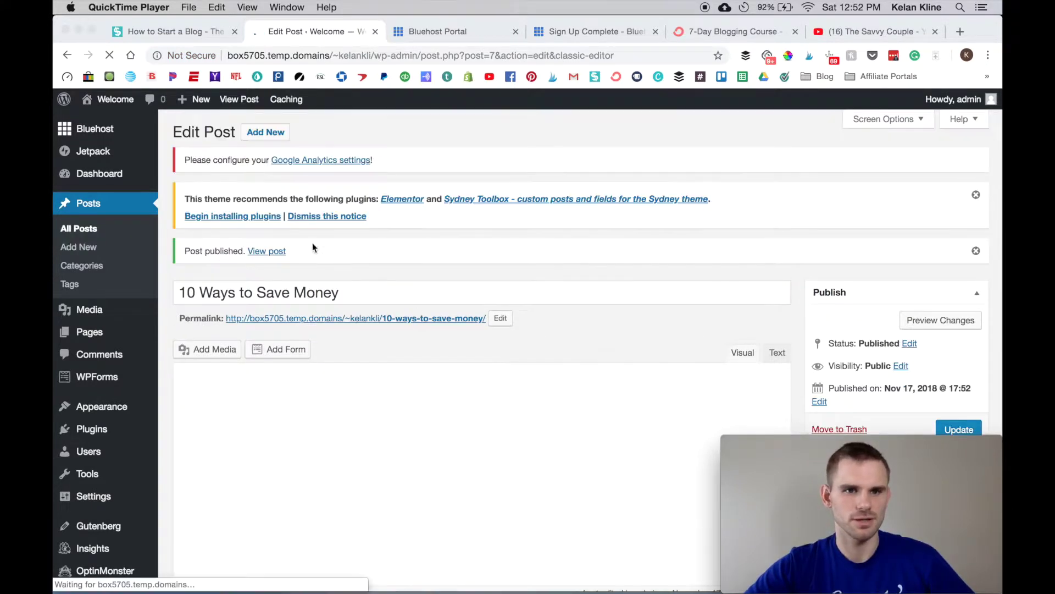
{"action": "left_click", "coordinate": [265, 251]}
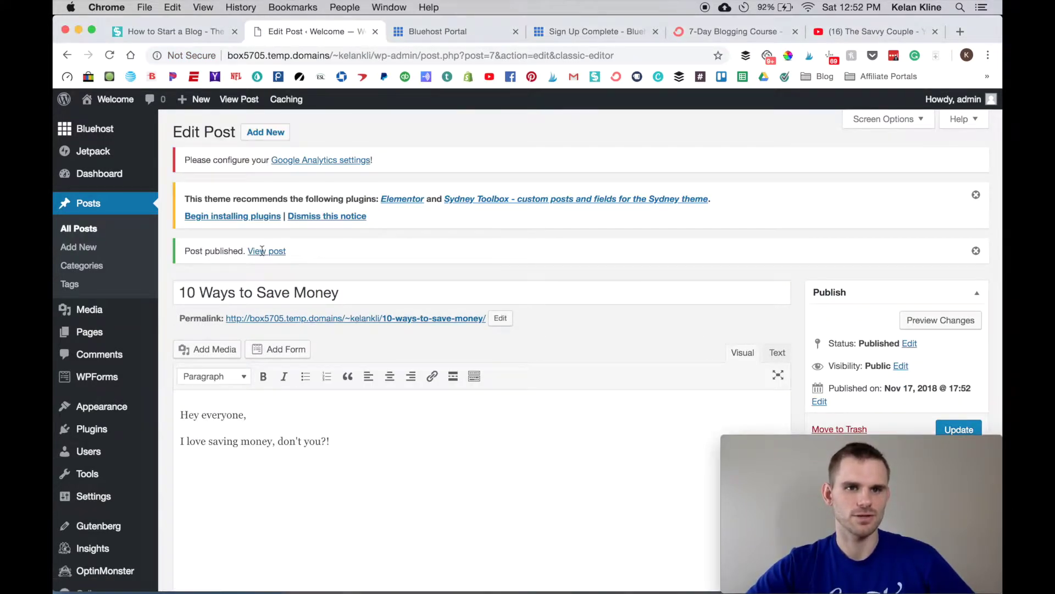
{"action": "left_click", "coordinate": [265, 250]}
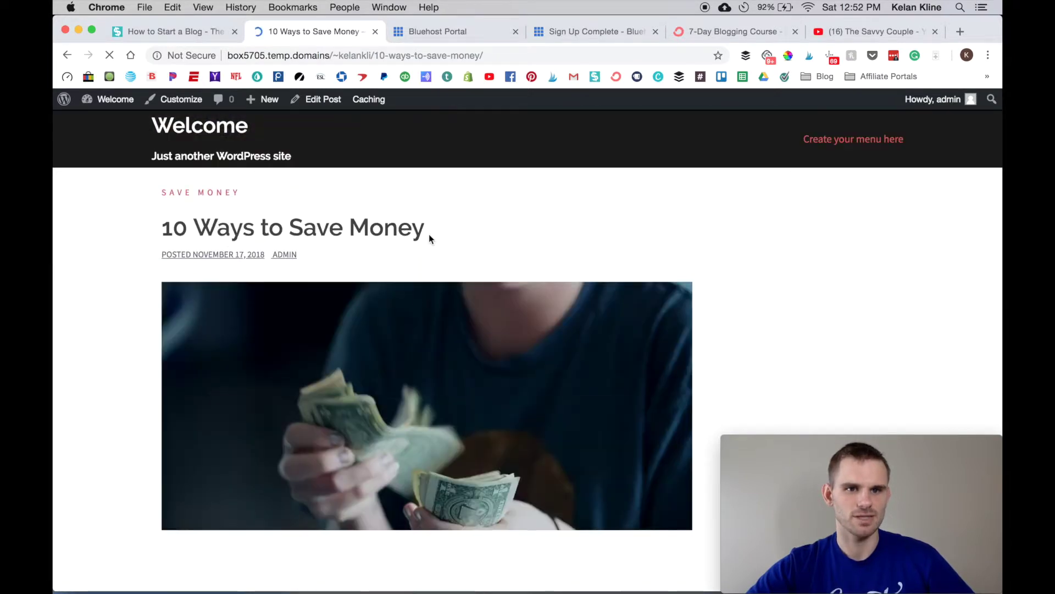
{"action": "scroll", "coordinate": [428, 233], "scroll_direction": "down", "scroll_amount": 3}
{"action": "scroll", "coordinate": [427, 304], "scroll_direction": "down", "scroll_amount": 5}
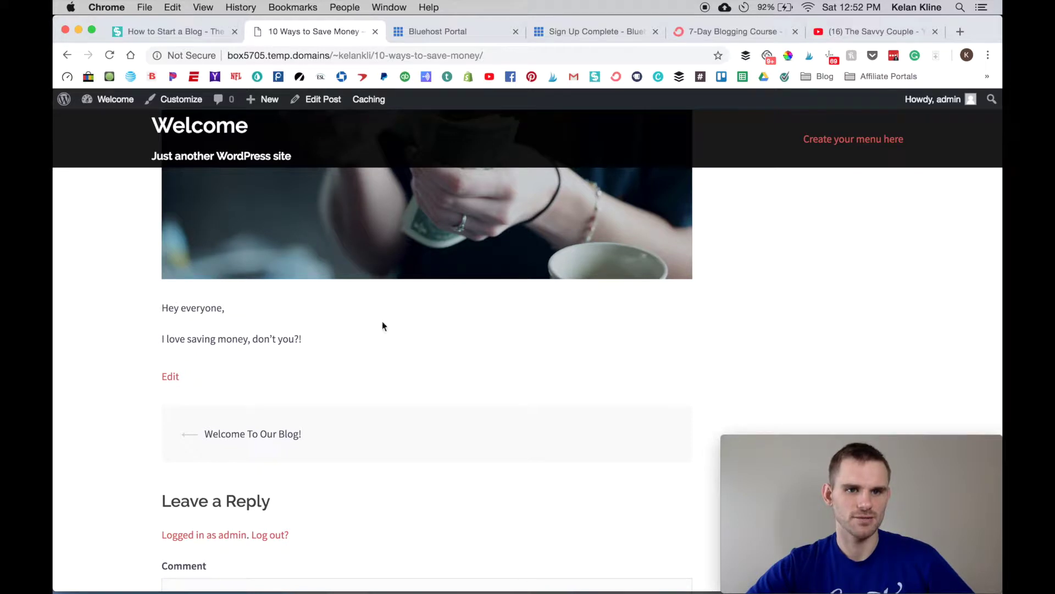
{"action": "scroll", "coordinate": [381, 321], "scroll_direction": "down", "scroll_amount": 5}
{"action": "scroll", "coordinate": [382, 322], "scroll_direction": "up", "scroll_amount": 6}
{"action": "scroll", "coordinate": [383, 322], "scroll_direction": "up", "scroll_amount": 10}
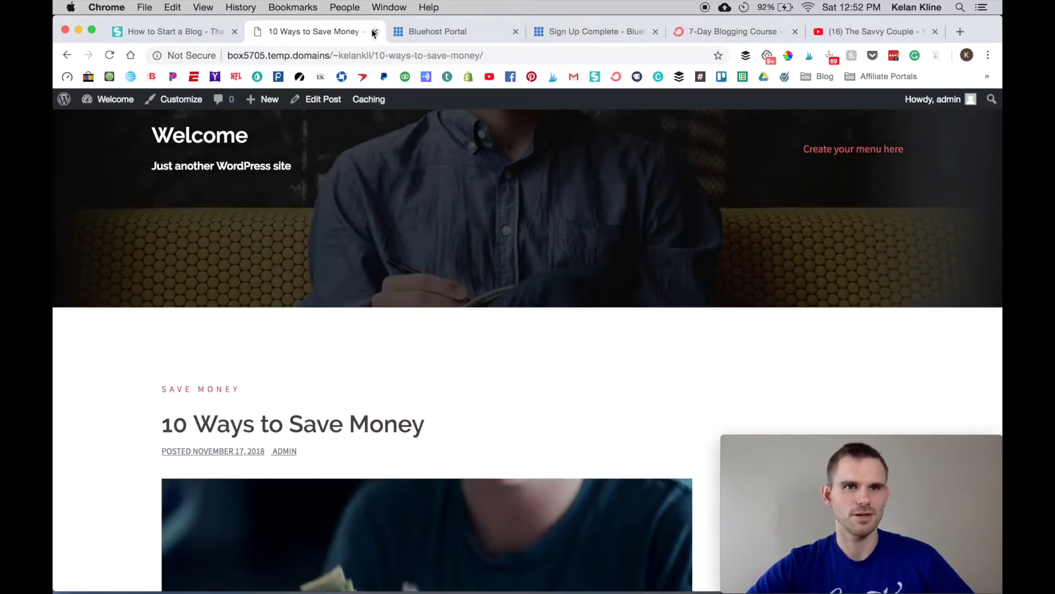
- Return to the Dashboard, open Media > Library, and inspect the How to Budget image's details
{"action": "mouse_move", "coordinate": [100, 103]}
{"action": "left_click", "coordinate": [95, 121]}
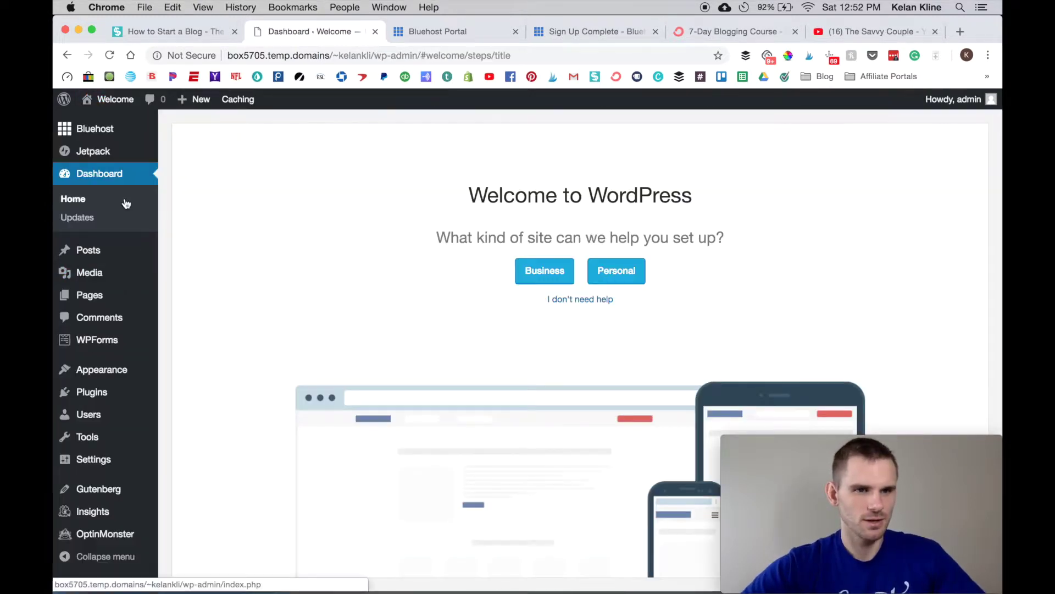
{"action": "mouse_move", "coordinate": [104, 279]}
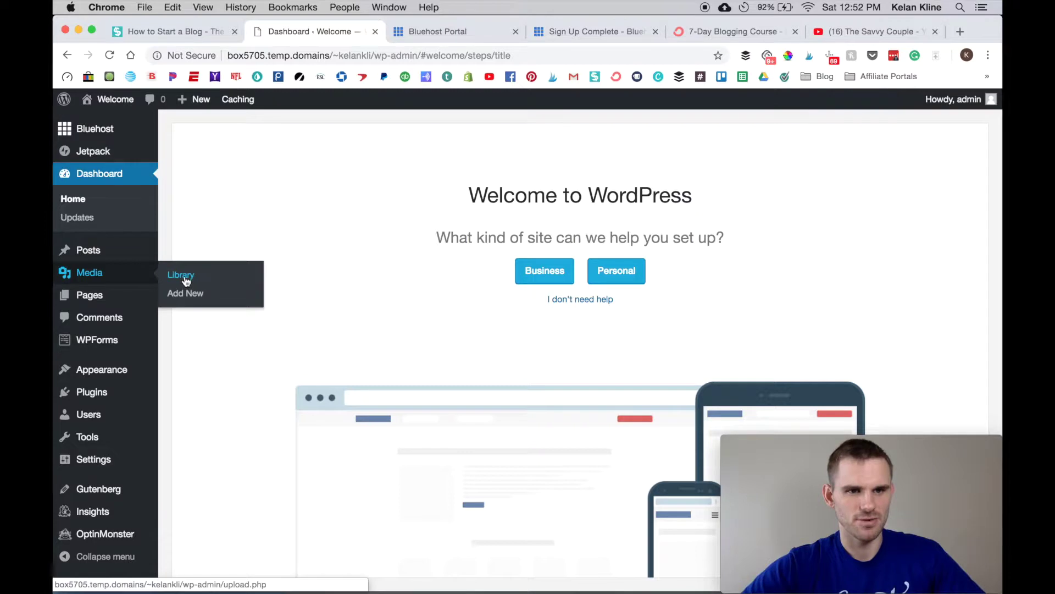
{"action": "left_click", "coordinate": [186, 281]}
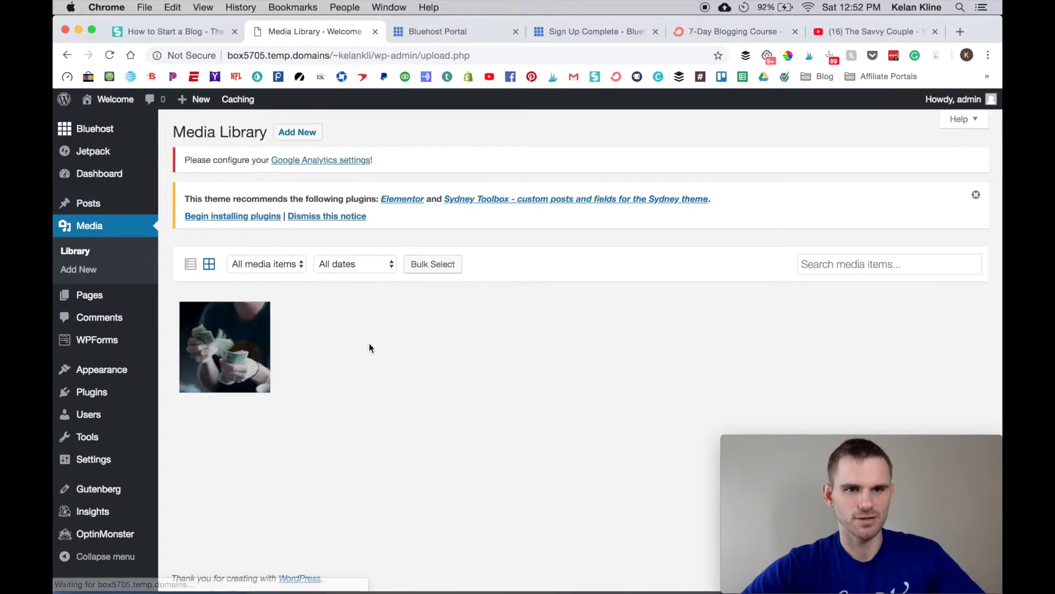
{"action": "left_click", "coordinate": [226, 350]}
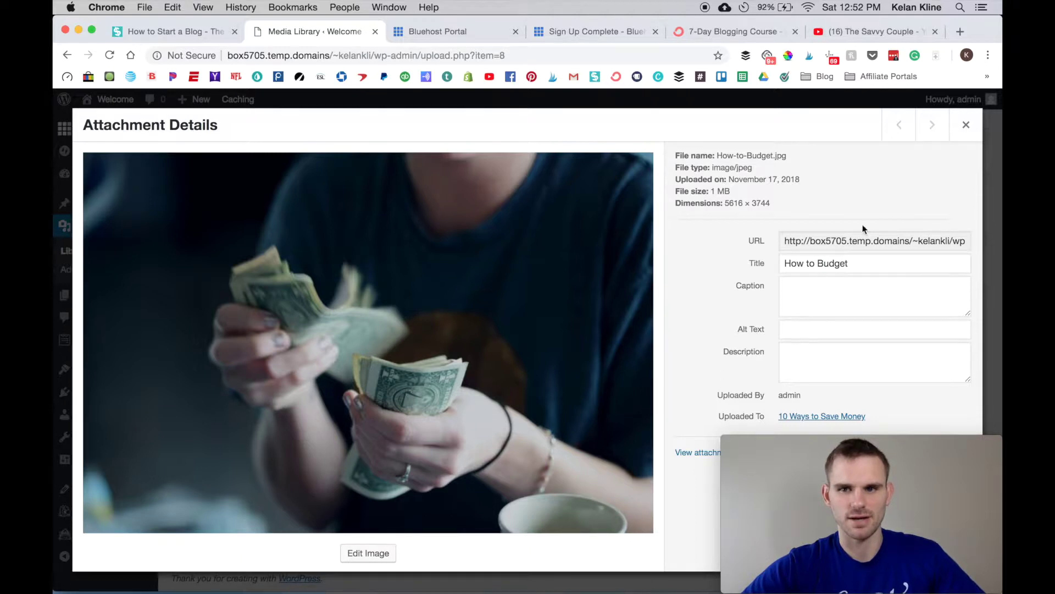
{"action": "left_click", "coordinate": [961, 129]}
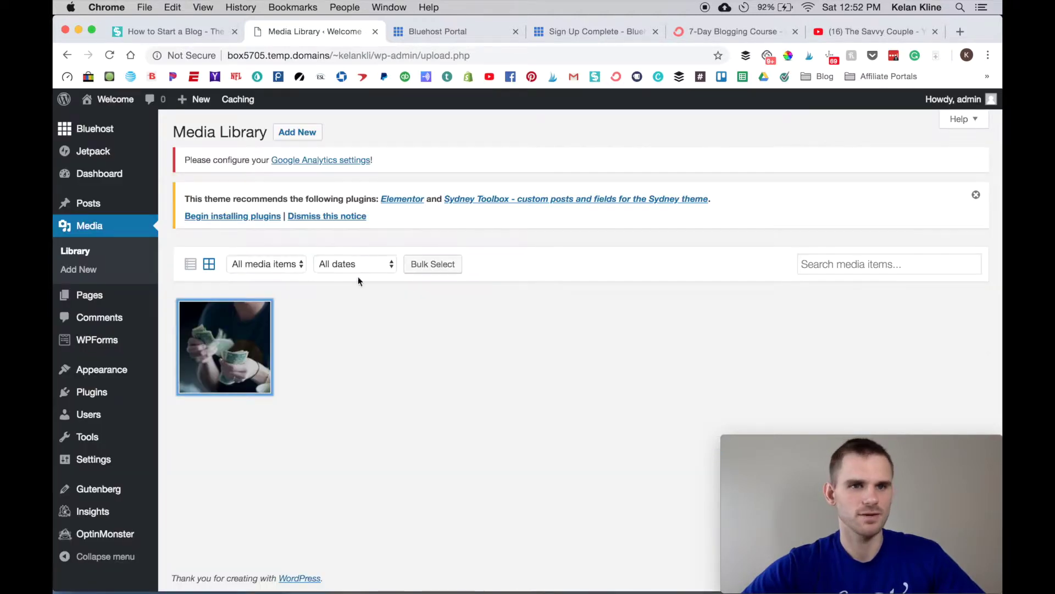
{"action": "mouse_move", "coordinate": [104, 299]}
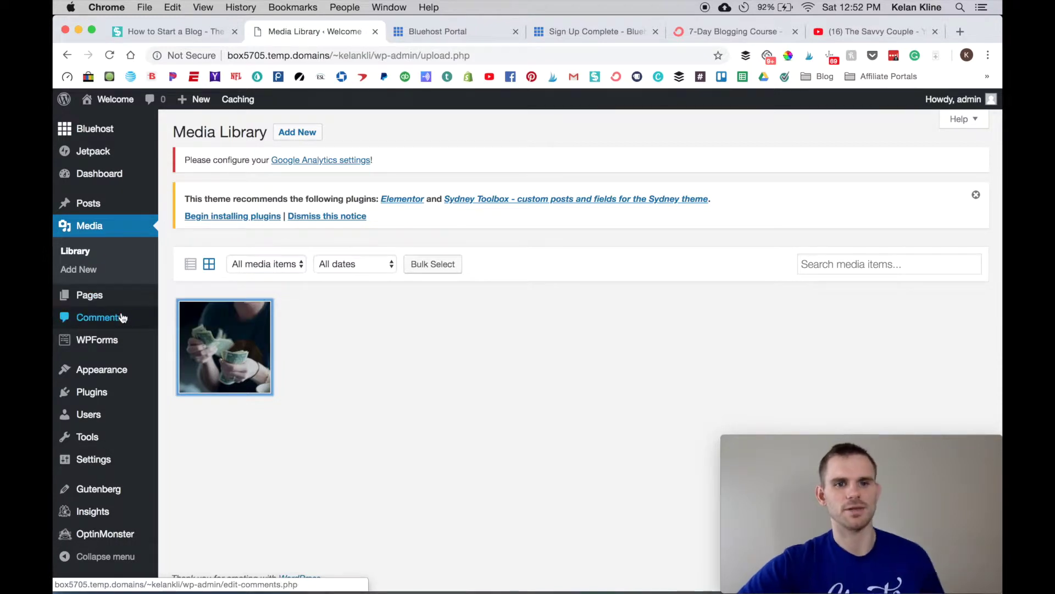
- Visit the Comments page, then the Users list showing the single Administrator account
{"action": "left_click", "coordinate": [122, 317]}
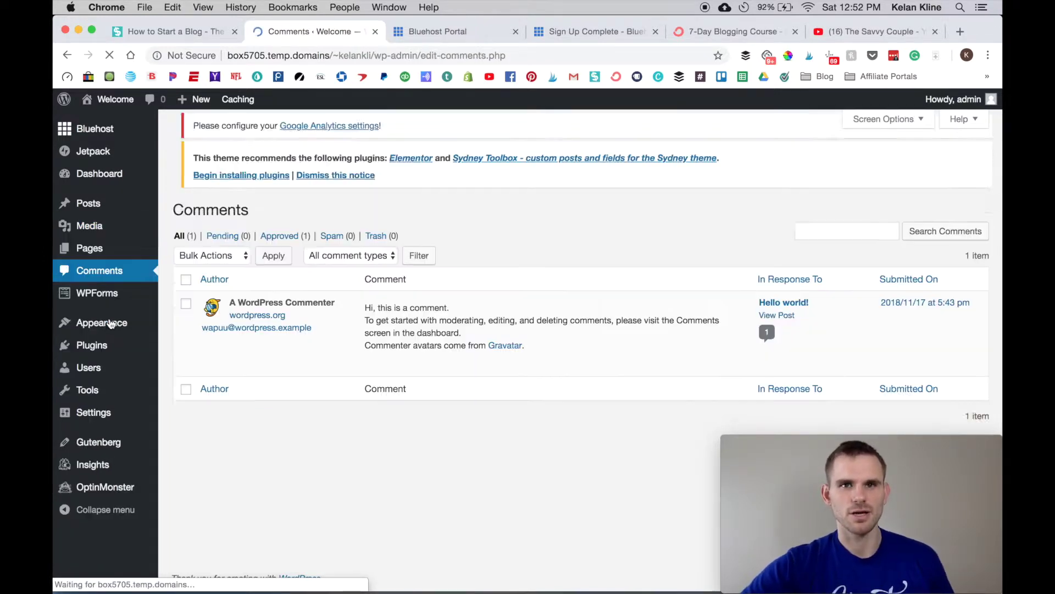
{"action": "mouse_move", "coordinate": [382, 350]}
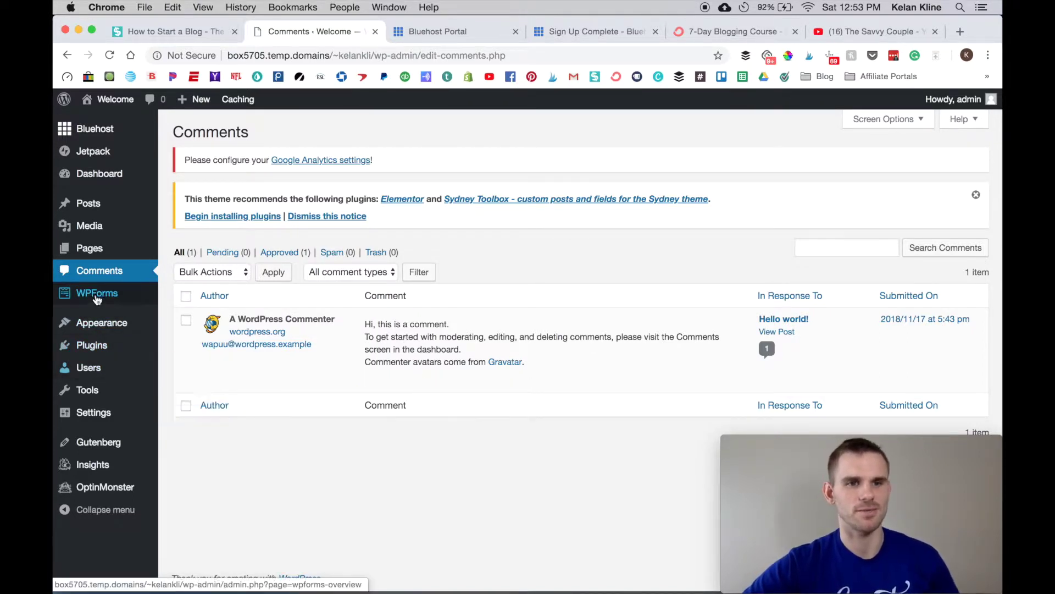
{"action": "mouse_move", "coordinate": [119, 330]}
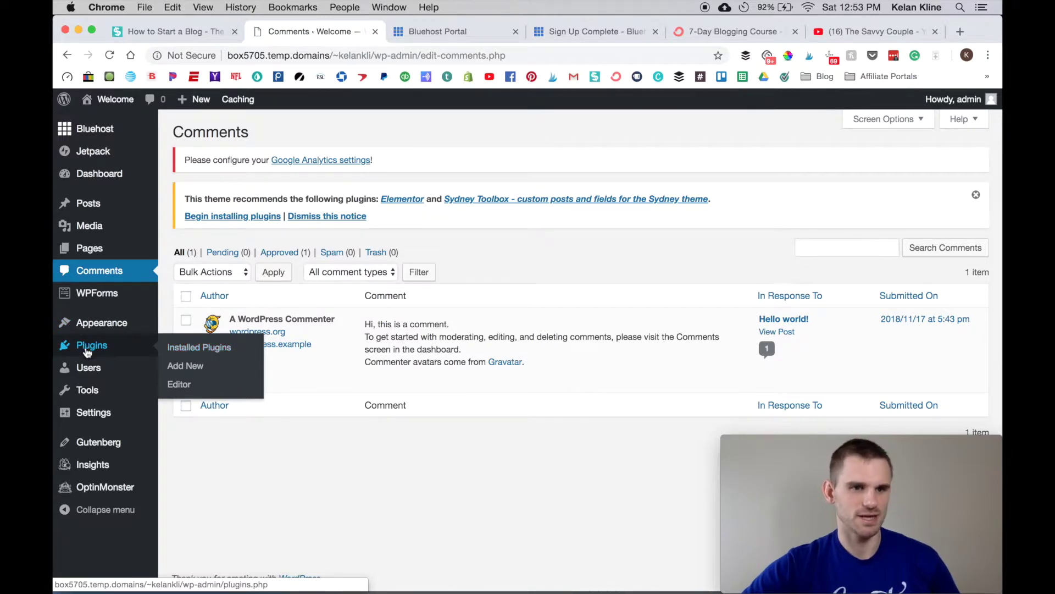
{"action": "mouse_move", "coordinate": [98, 371]}
{"action": "left_click", "coordinate": [187, 370]}
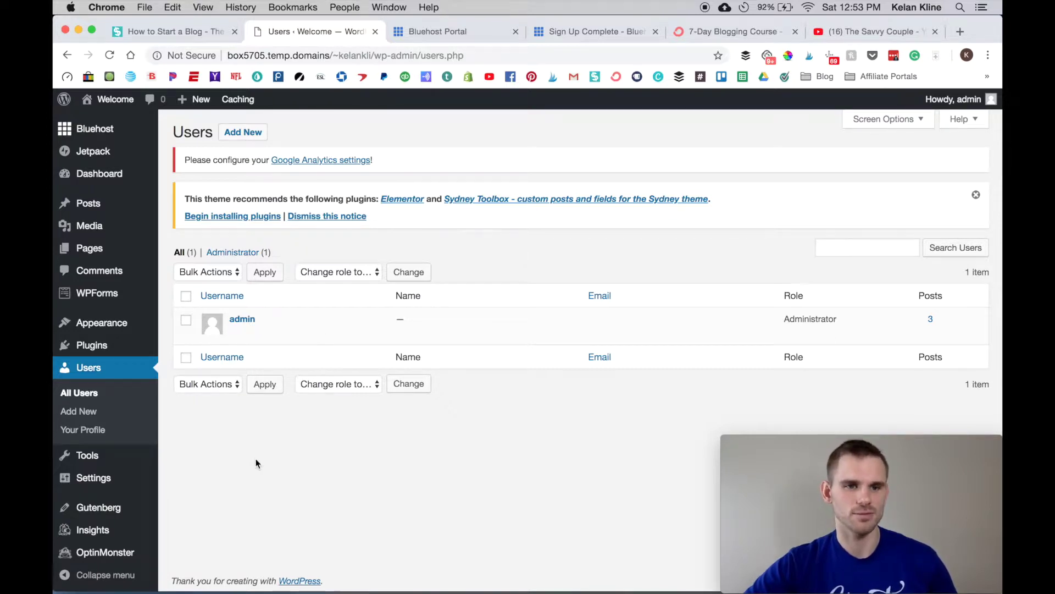
{"action": "scroll", "coordinate": [256, 458], "scroll_direction": "down", "scroll_amount": 1}
{"action": "mouse_move", "coordinate": [96, 454]}
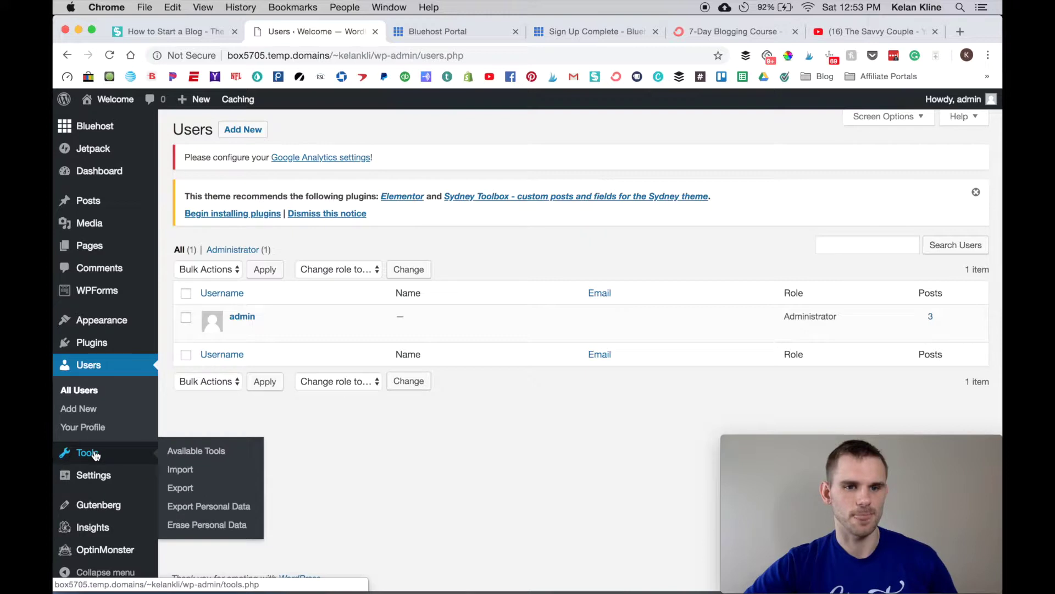
{"action": "mouse_move", "coordinate": [109, 484]}
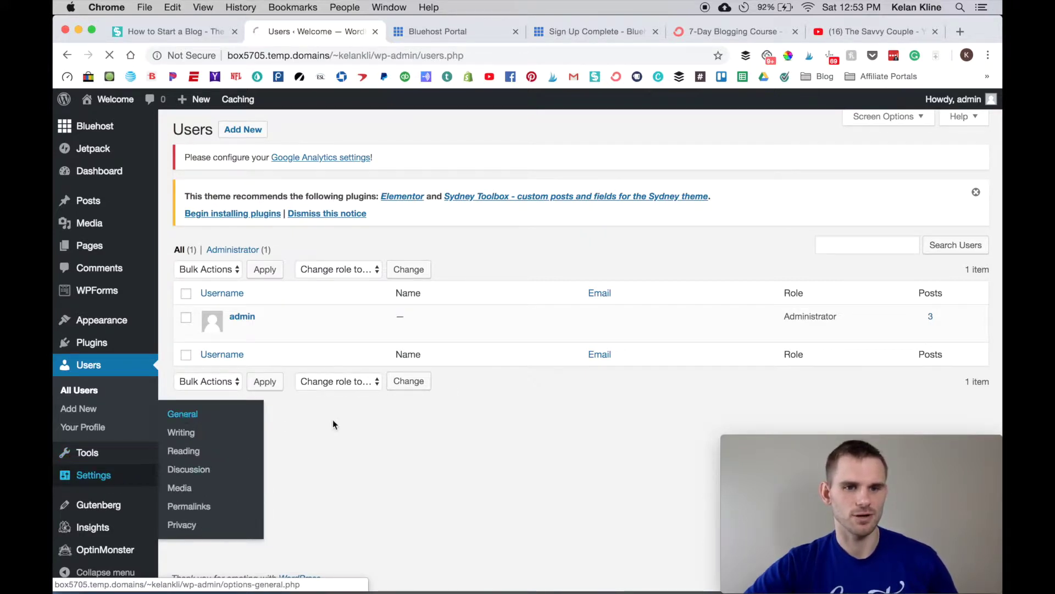
- Scroll through the Writing settings, then go back to General and on to Permalink Settings
{"action": "scroll", "coordinate": [617, 361], "scroll_direction": "down", "scroll_amount": 1}
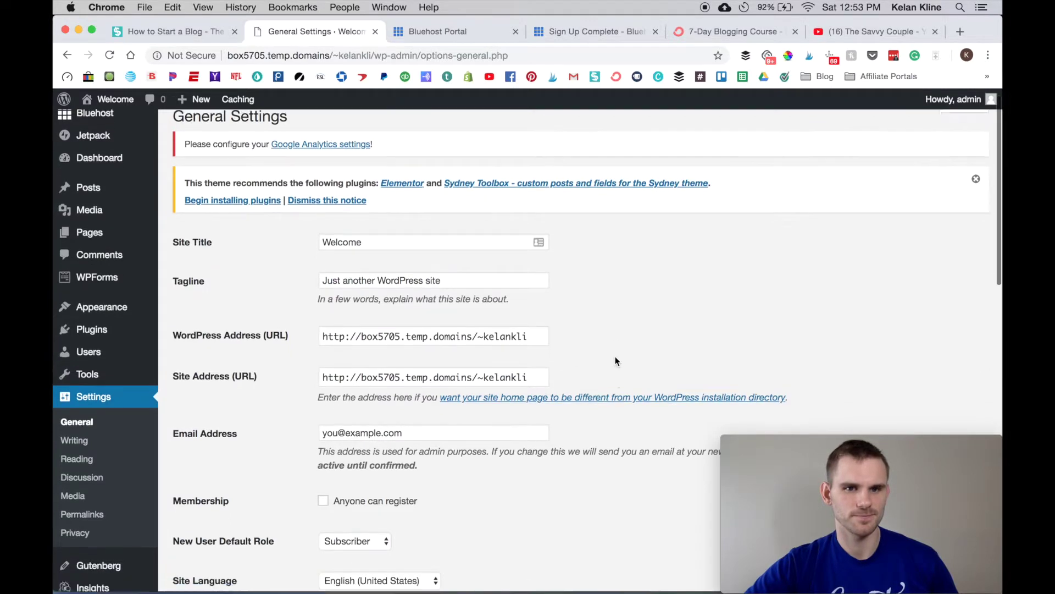
{"action": "scroll", "coordinate": [615, 361], "scroll_direction": "down", "scroll_amount": 10}
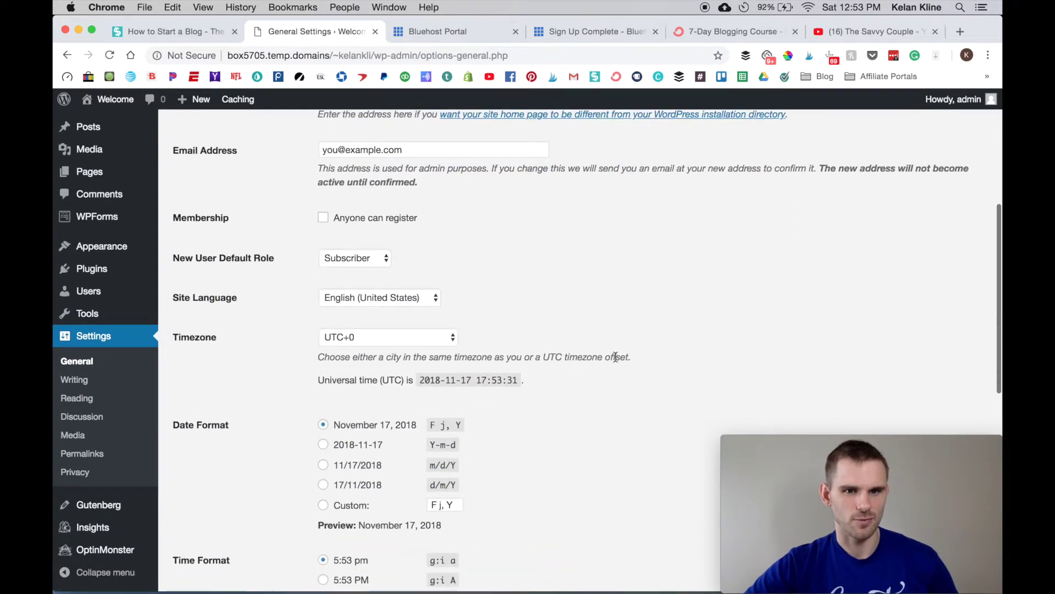
{"action": "scroll", "coordinate": [615, 356], "scroll_direction": "down", "scroll_amount": 3}
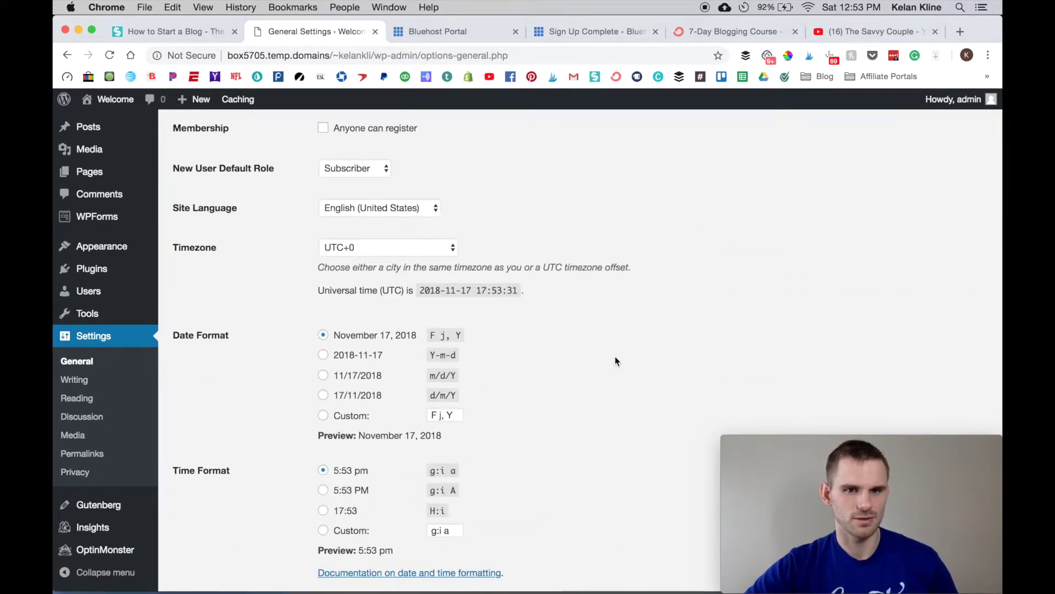
{"action": "scroll", "coordinate": [615, 360], "scroll_direction": "down", "scroll_amount": 15}
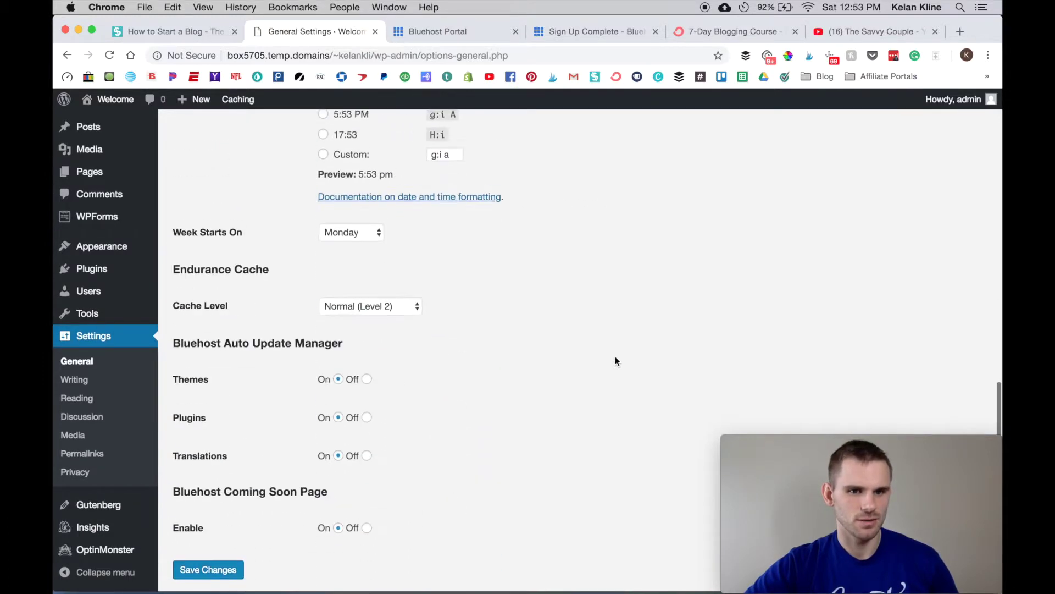
{"action": "scroll", "coordinate": [615, 362], "scroll_direction": "up", "scroll_amount": 10}
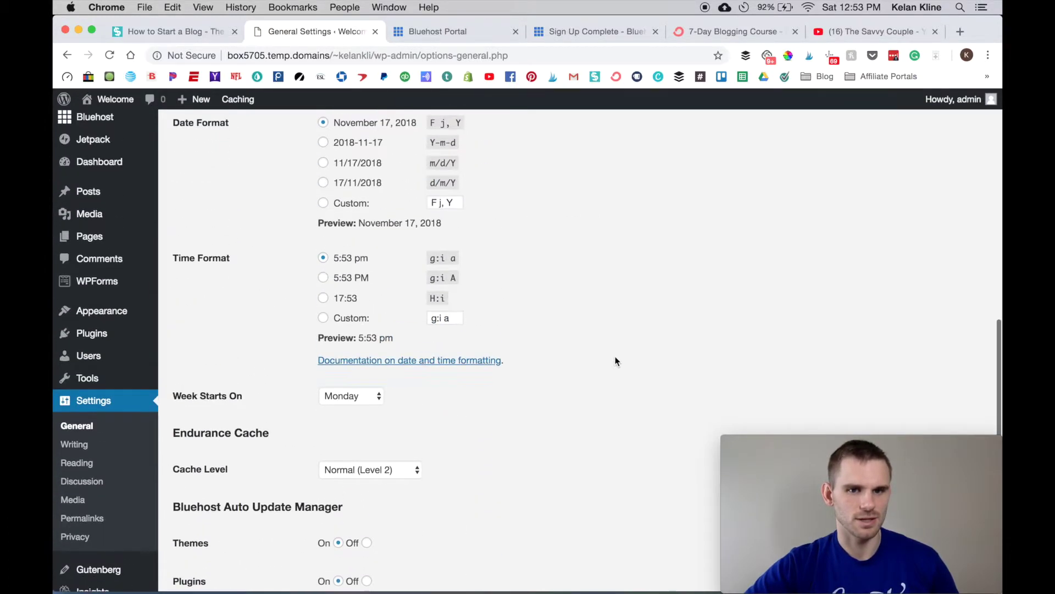
{"action": "scroll", "coordinate": [616, 361], "scroll_direction": "up", "scroll_amount": 11}
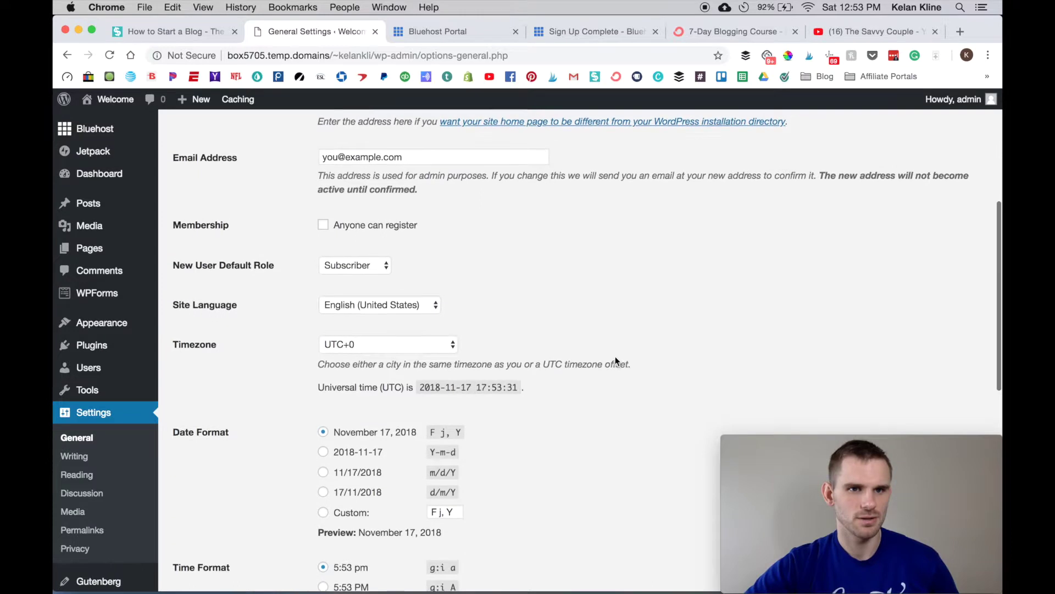
{"action": "scroll", "coordinate": [615, 361], "scroll_direction": "up", "scroll_amount": 9}
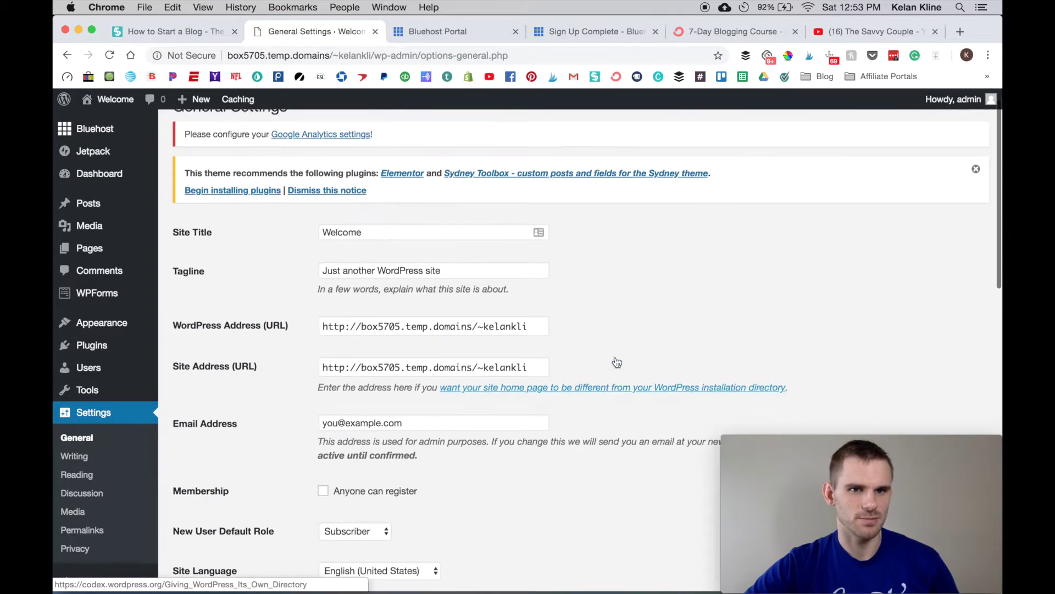
{"action": "scroll", "coordinate": [88, 511], "scroll_direction": "down", "scroll_amount": 5}
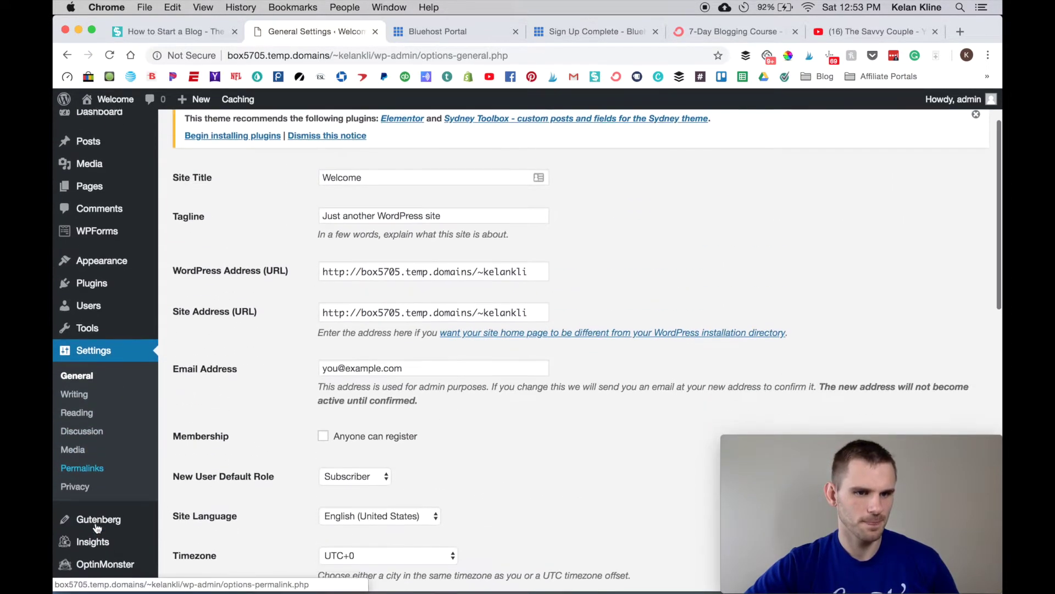
{"action": "scroll", "coordinate": [96, 529], "scroll_direction": "down", "scroll_amount": 1}
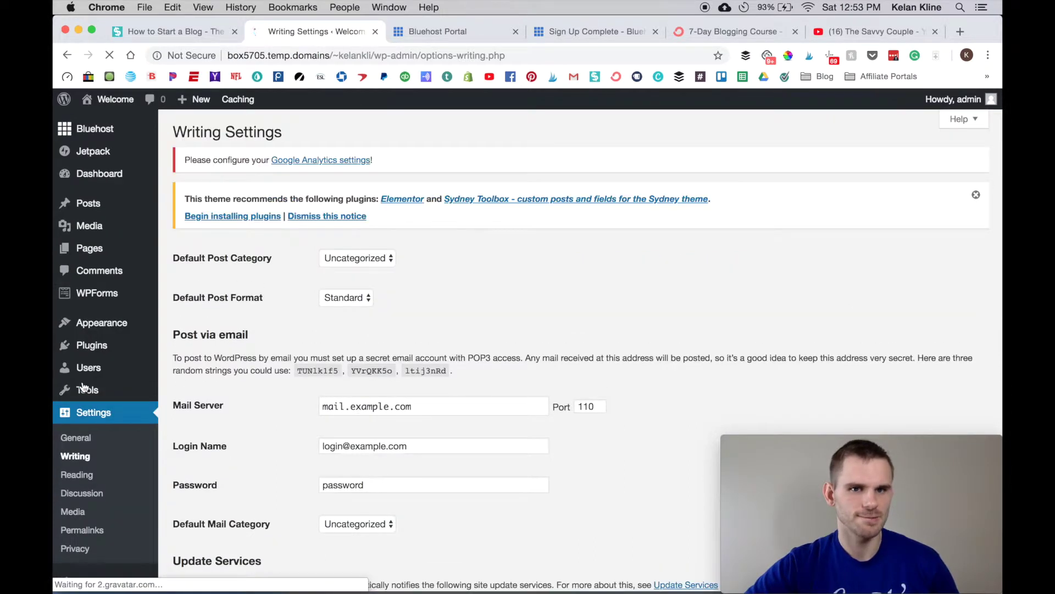
{"action": "scroll", "coordinate": [274, 450], "scroll_direction": "down", "scroll_amount": 1}
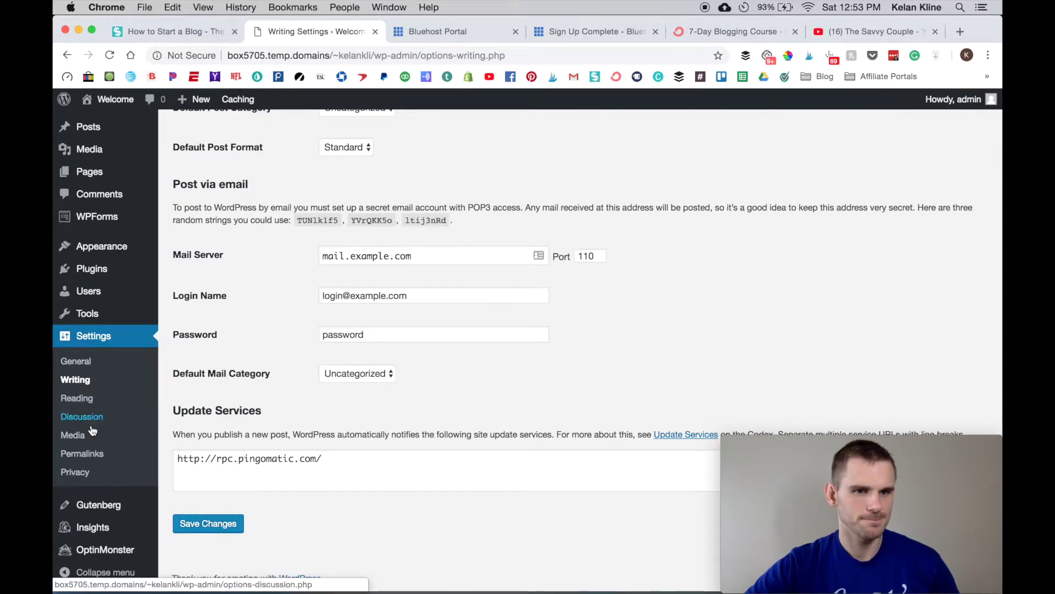
{"action": "left_click", "coordinate": [83, 363]}
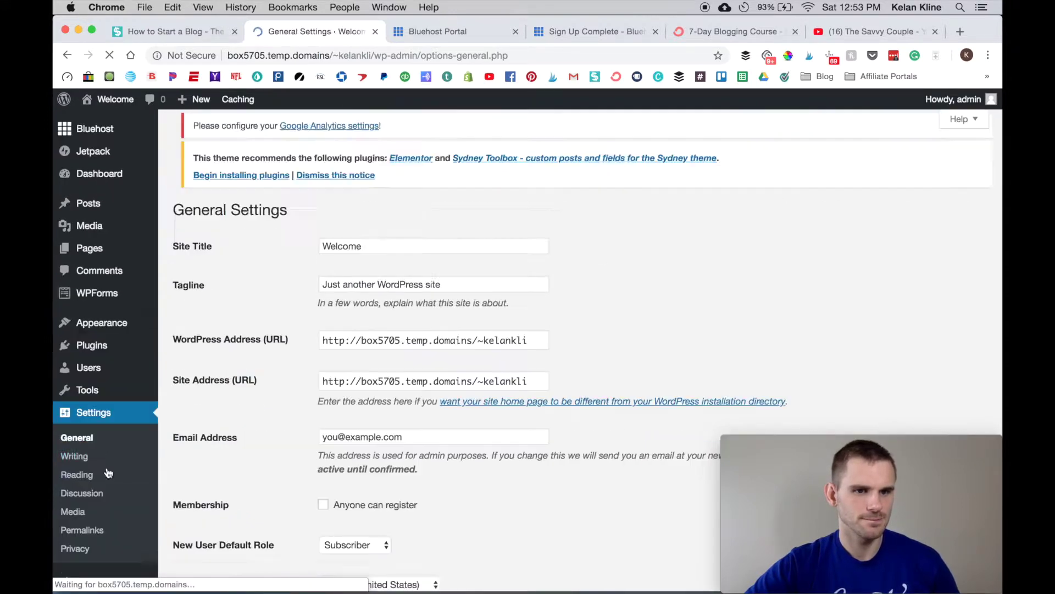
{"action": "left_click", "coordinate": [81, 534]}
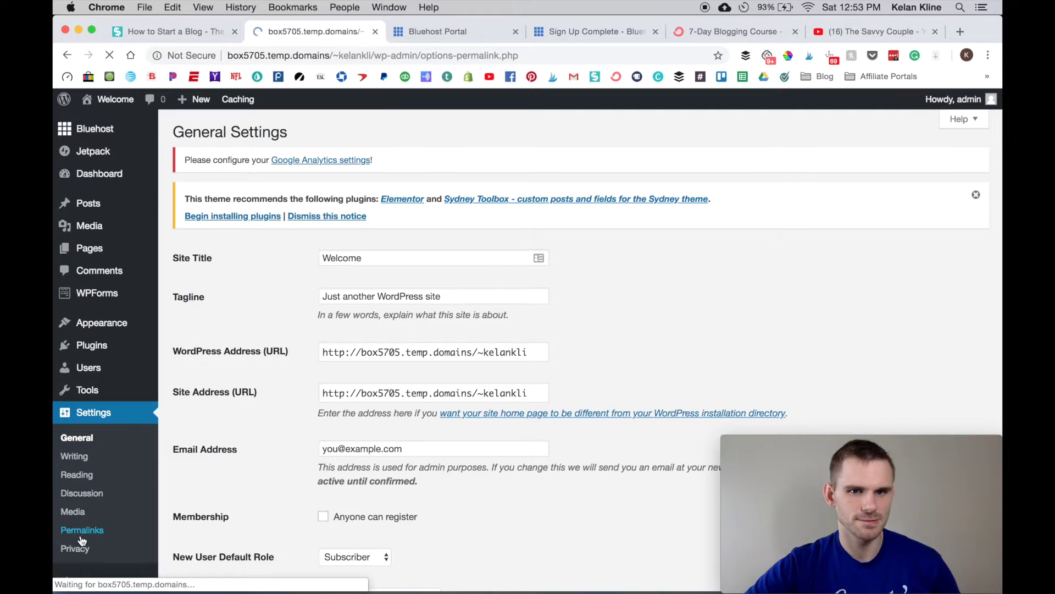
- Highlight the sample-post/ slug in the Post name permalink, then return to General Settings
{"action": "scroll", "coordinate": [244, 526], "scroll_direction": "down", "scroll_amount": 3}
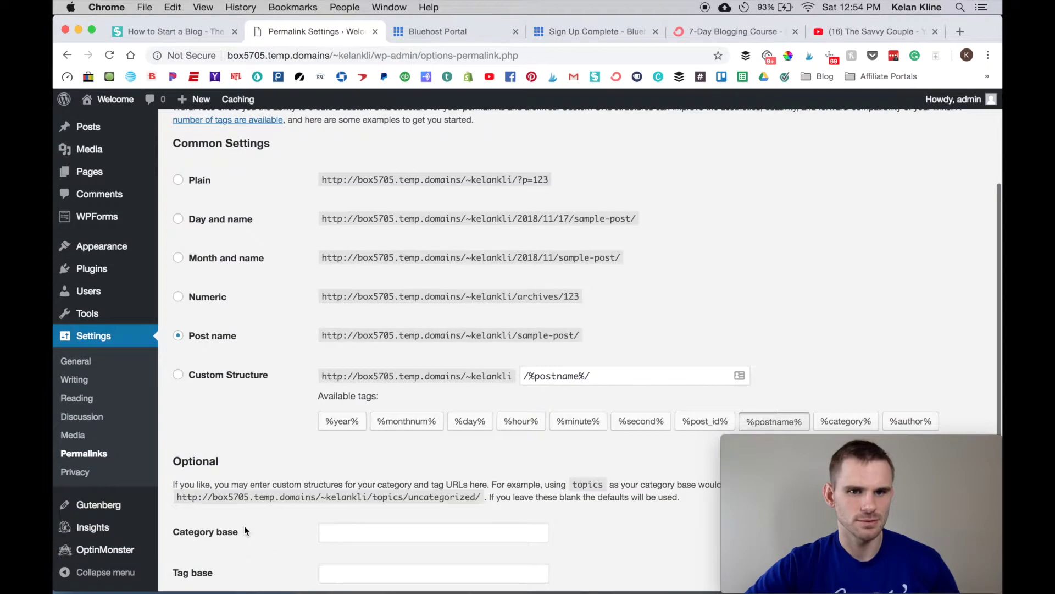
{"action": "scroll", "coordinate": [243, 410], "scroll_direction": "down", "scroll_amount": 1}
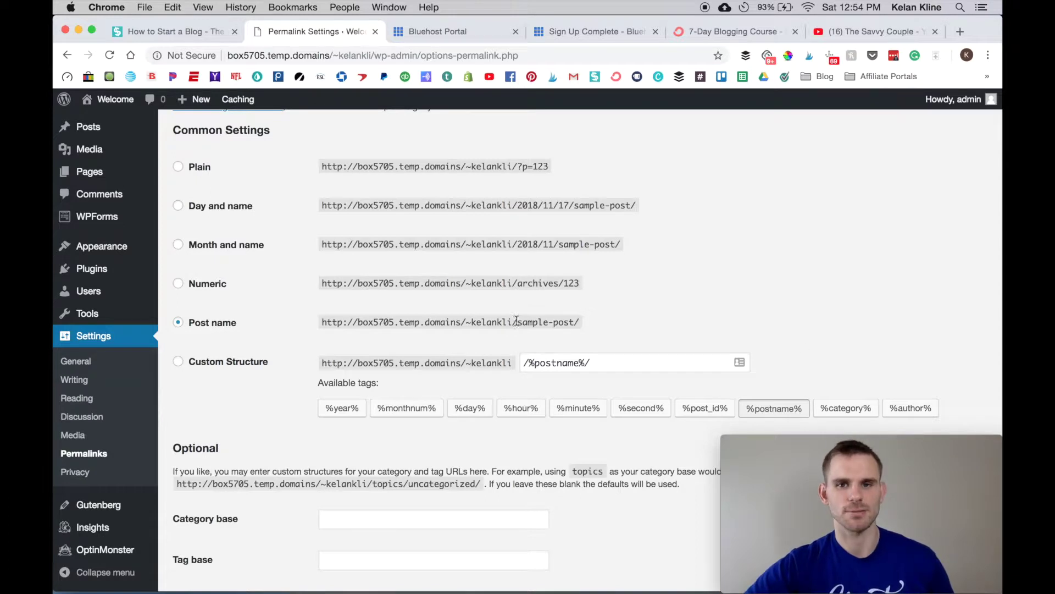
{"action": "left_click_drag", "start_coordinate": [516, 320], "coordinate": [594, 323]}
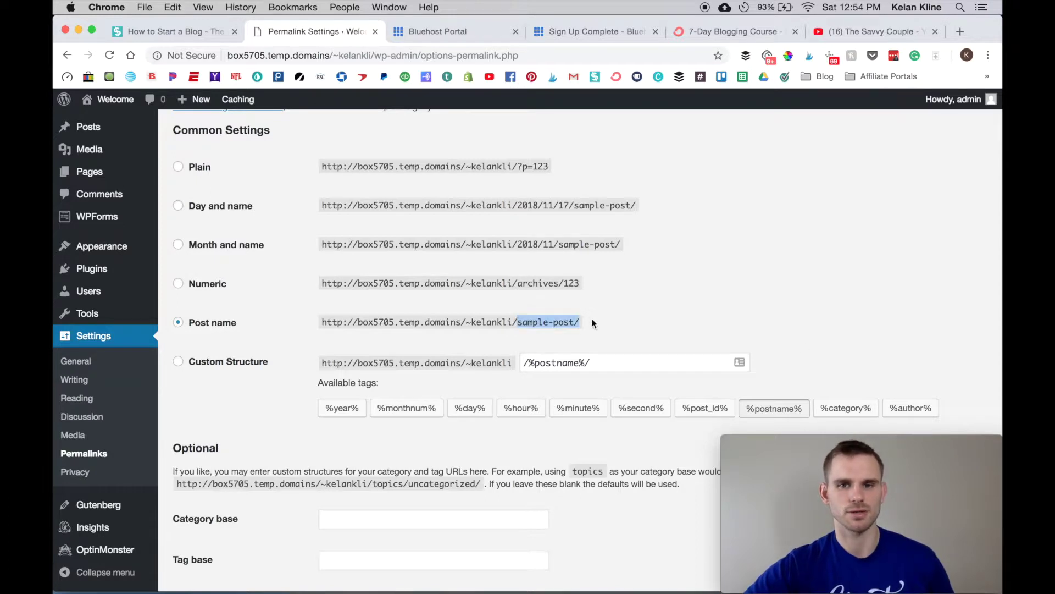
{"action": "left_click", "coordinate": [85, 365]}
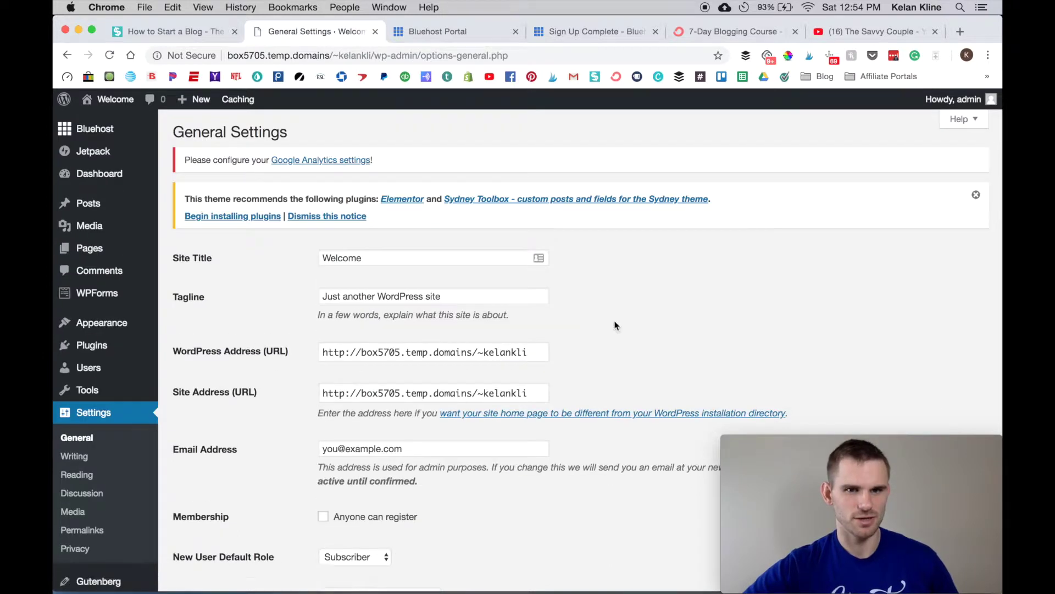
{"action": "left_click_drag", "start_coordinate": [374, 252], "coordinate": [296, 255]}
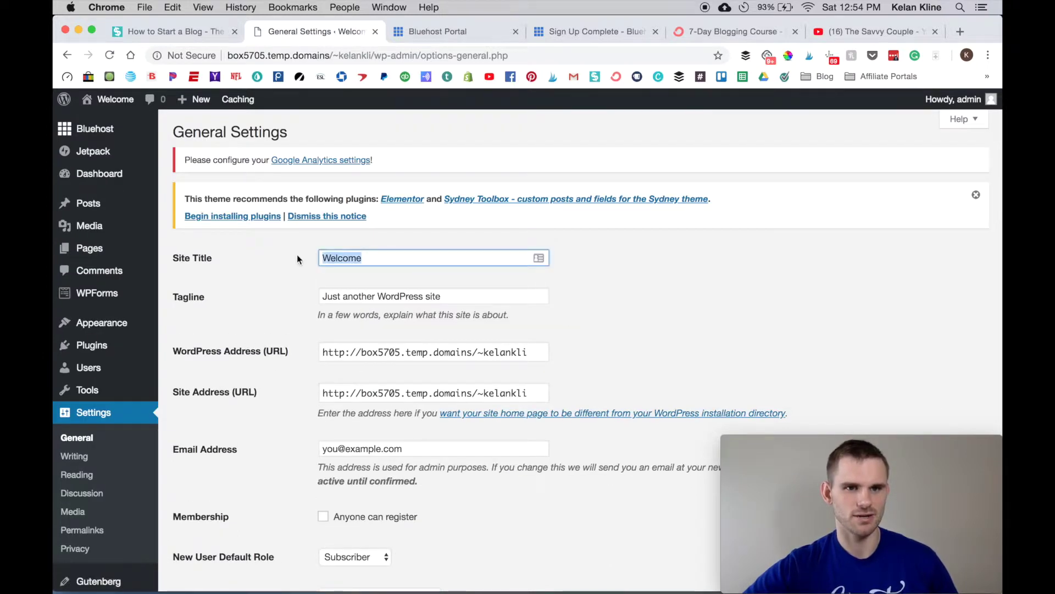
{"action": "left_click_drag", "start_coordinate": [448, 297], "coordinate": [343, 297]}
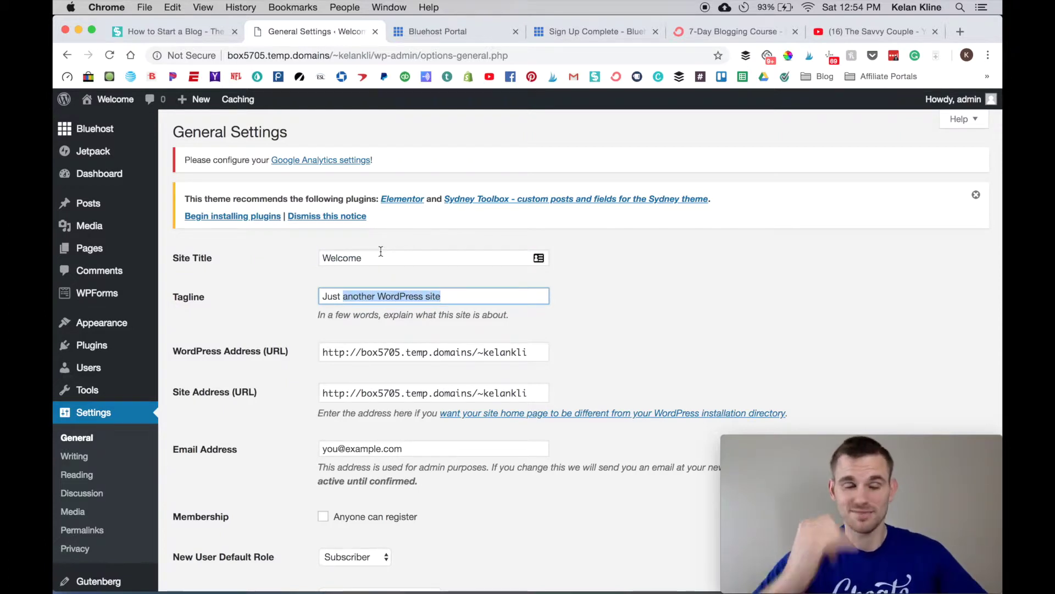
{"action": "left_click", "coordinate": [439, 295]}
{"action": "scroll", "coordinate": [690, 326], "scroll_direction": "down", "scroll_amount": 3}
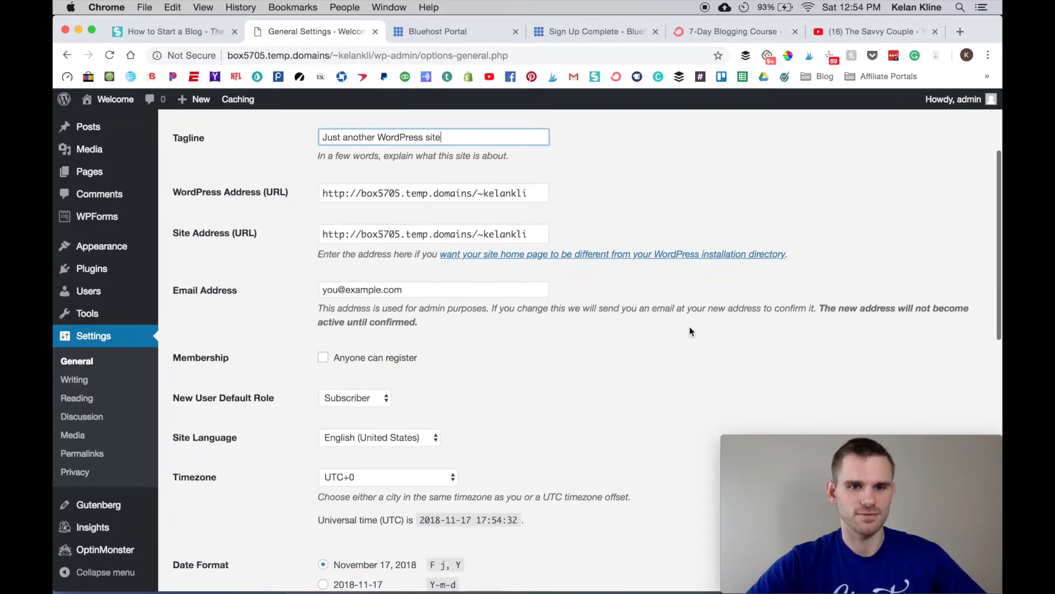
{"action": "scroll", "coordinate": [690, 330], "scroll_direction": "down", "scroll_amount": 10}
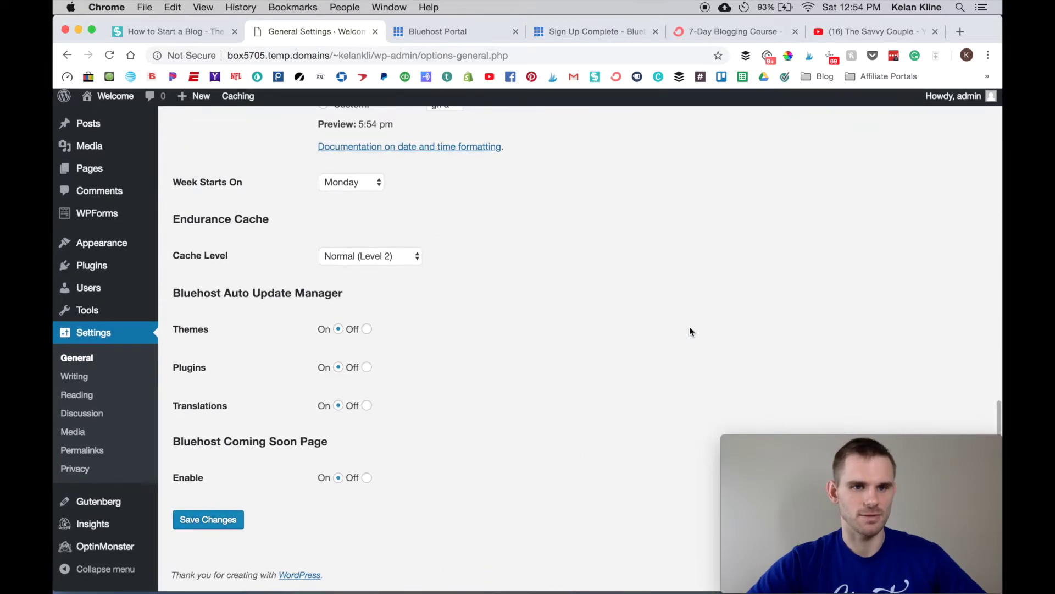
- Change the Writing settings' default post category from Uncategorized to Save Money
{"action": "left_click", "coordinate": [86, 385]}
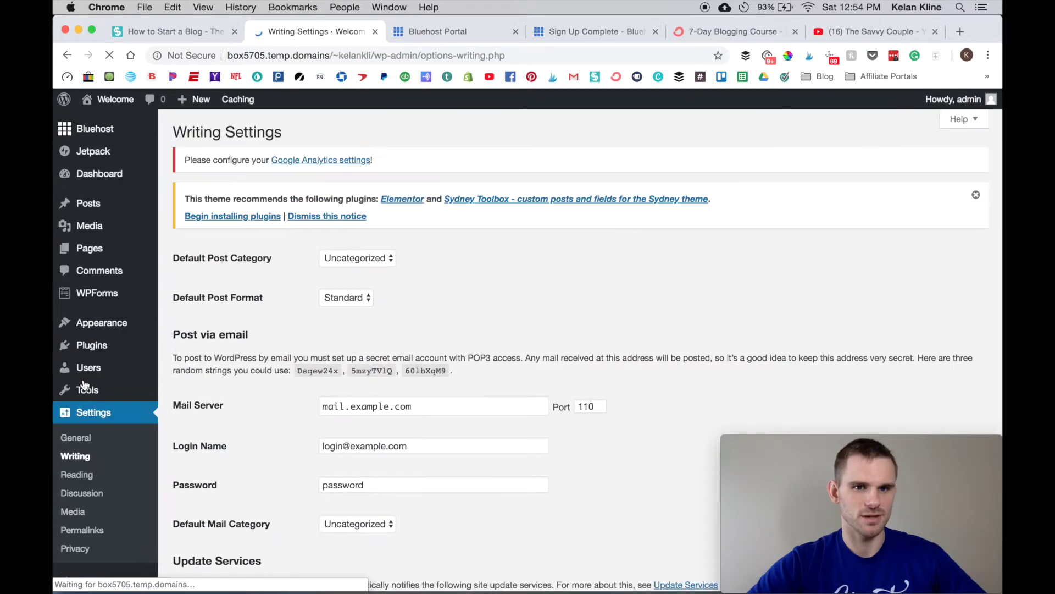
{"action": "scroll", "coordinate": [441, 394], "scroll_direction": "down", "scroll_amount": 5}
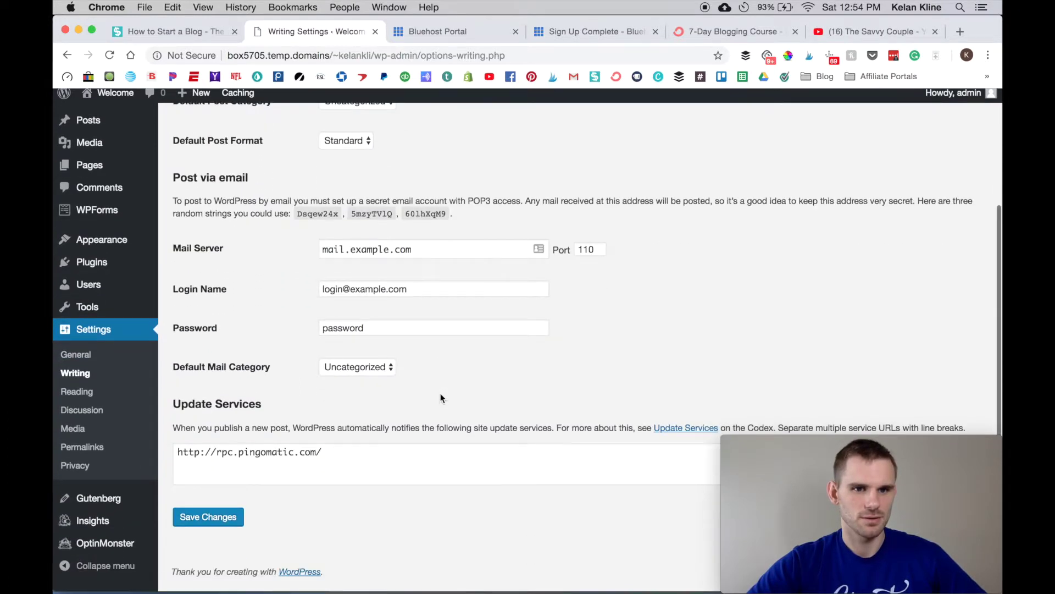
{"action": "scroll", "coordinate": [440, 393], "scroll_direction": "up", "scroll_amount": 5}
{"action": "left_click", "coordinate": [354, 232]}
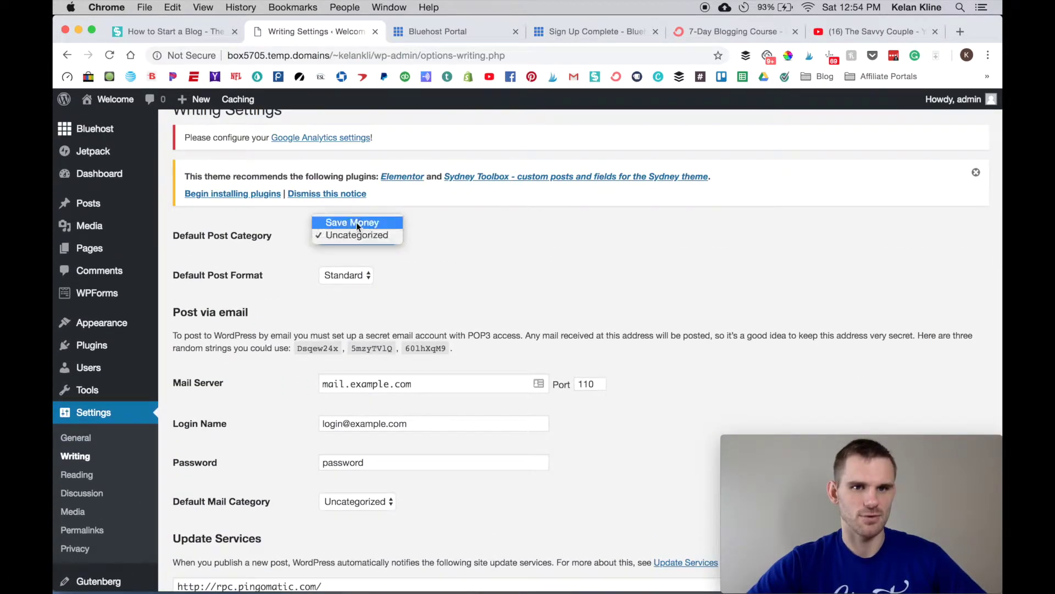
{"action": "left_click", "coordinate": [358, 222]}
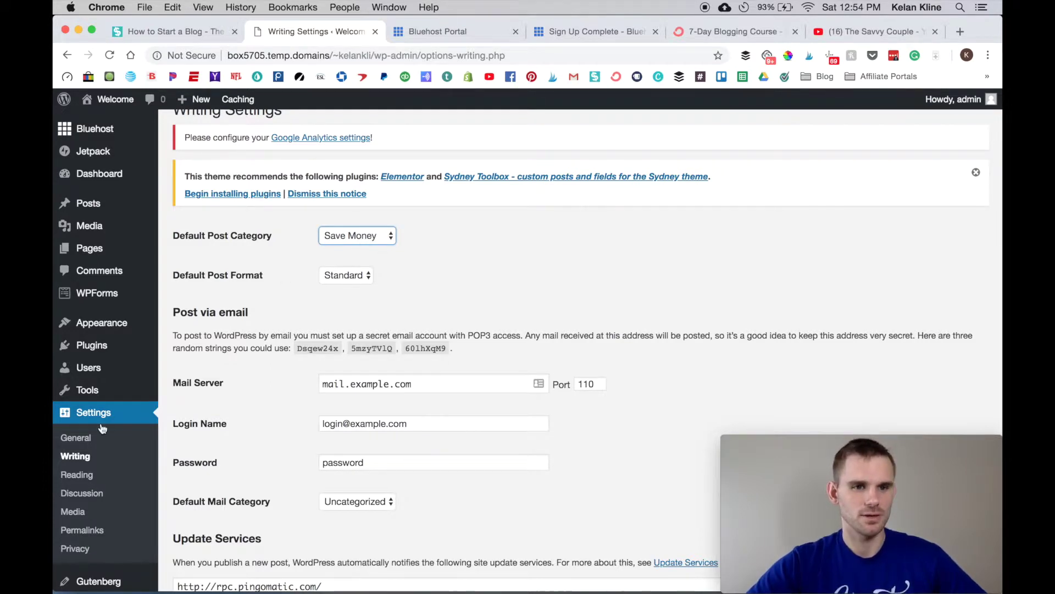
{"action": "scroll", "coordinate": [94, 510], "scroll_direction": "down", "scroll_amount": 1}
{"action": "scroll", "coordinate": [94, 513], "scroll_direction": "down", "scroll_amount": 3}
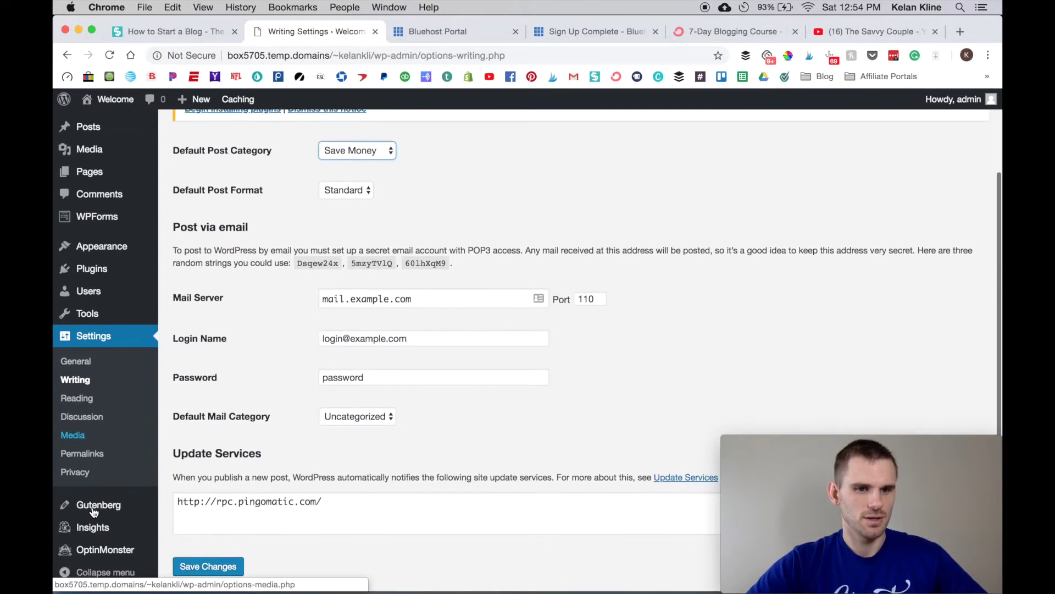
{"action": "mouse_move", "coordinate": [110, 504]}
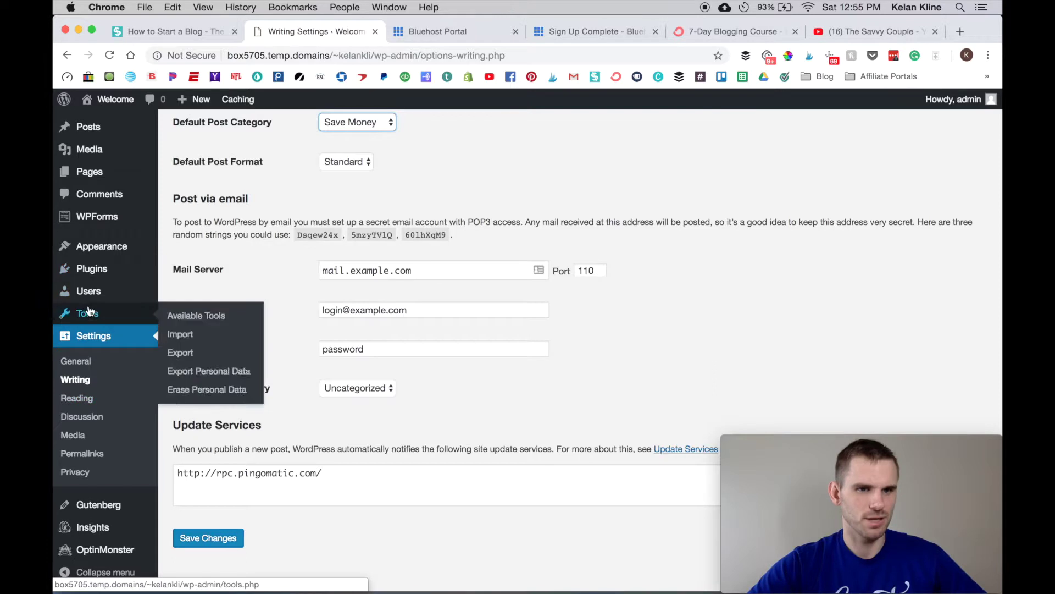
- On Installed Plugins, close the Jetpack welcome panel and dismiss the theme's plugin notice
{"action": "mouse_move", "coordinate": [95, 269]}
{"action": "left_click", "coordinate": [204, 272]}
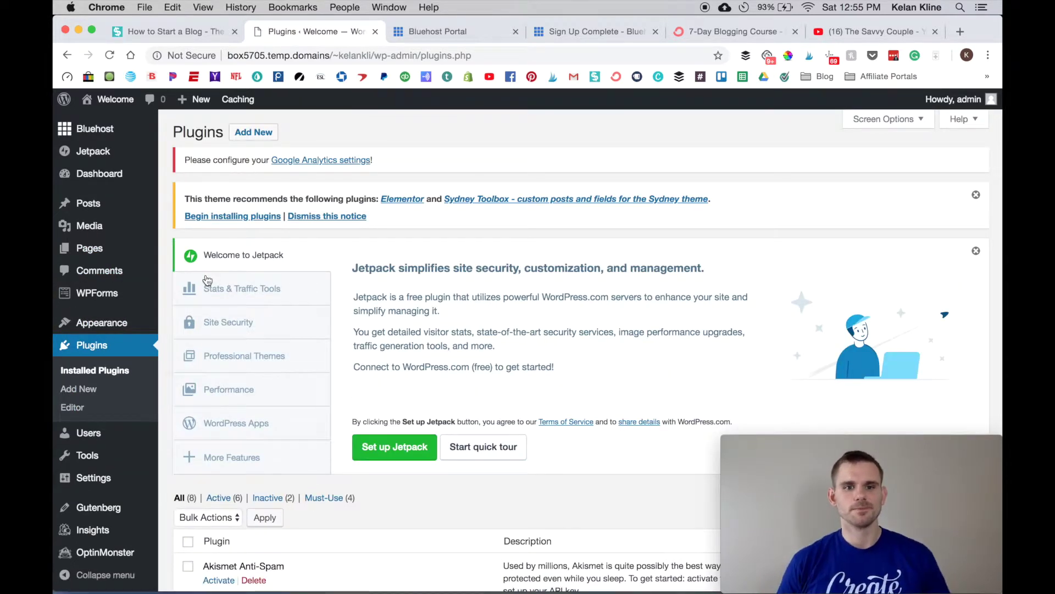
{"action": "left_click", "coordinate": [976, 253]}
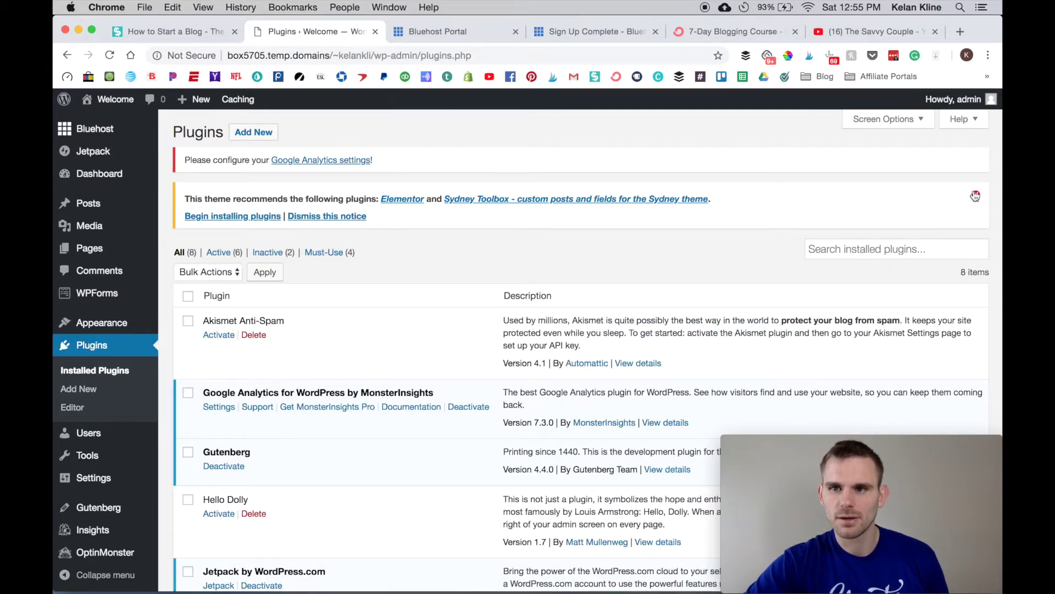
{"action": "left_click", "coordinate": [976, 194]}
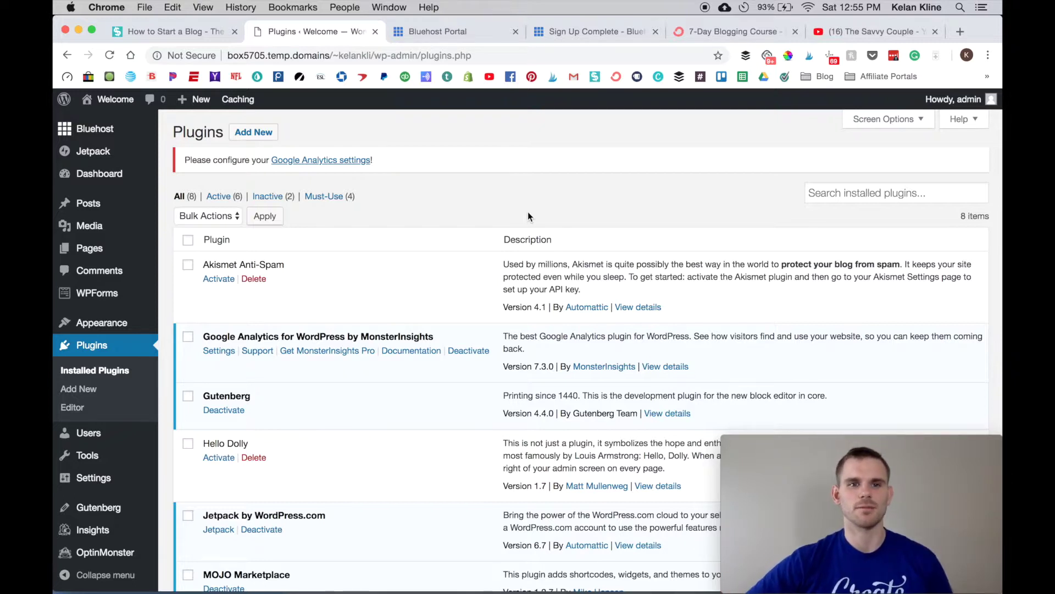
- Scroll through the plugin list, then switch to the How to Start a Blog tab
{"action": "scroll", "coordinate": [449, 213], "scroll_direction": "down", "scroll_amount": 1}
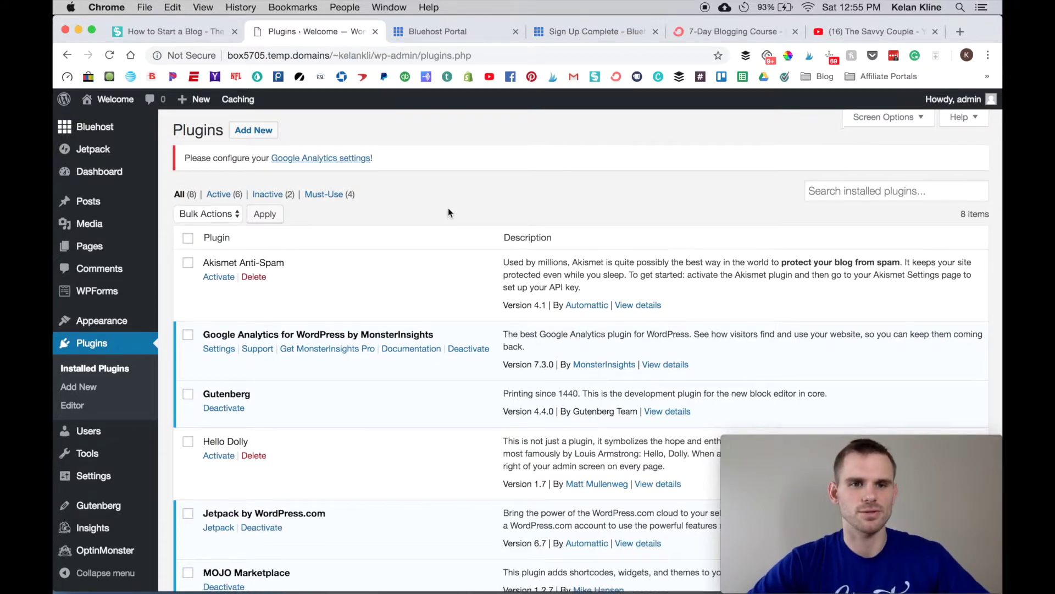
{"action": "scroll", "coordinate": [448, 213], "scroll_direction": "down", "scroll_amount": 5}
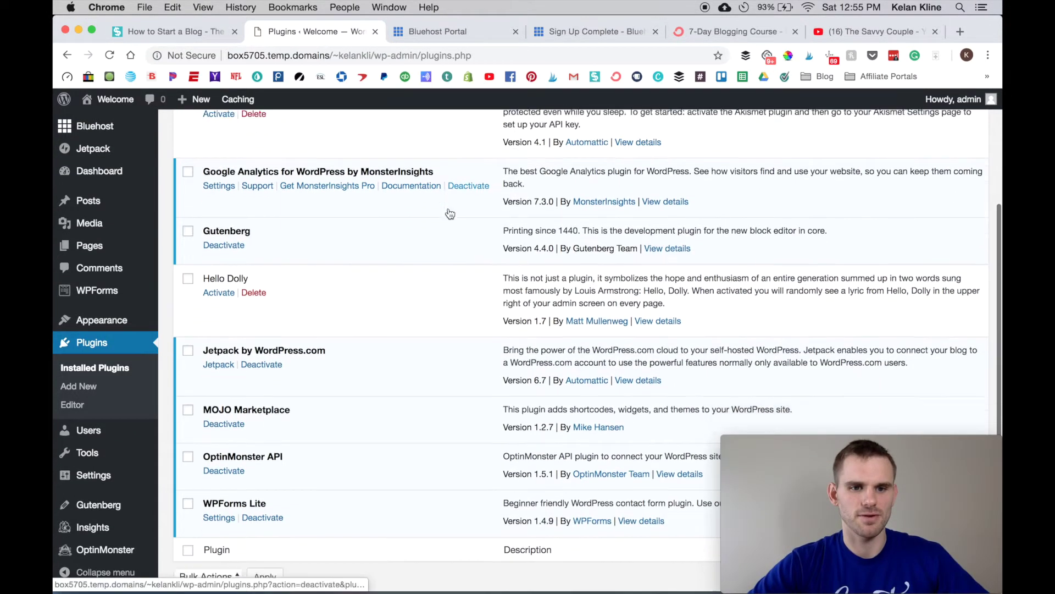
{"action": "scroll", "coordinate": [449, 213], "scroll_direction": "down", "scroll_amount": 2}
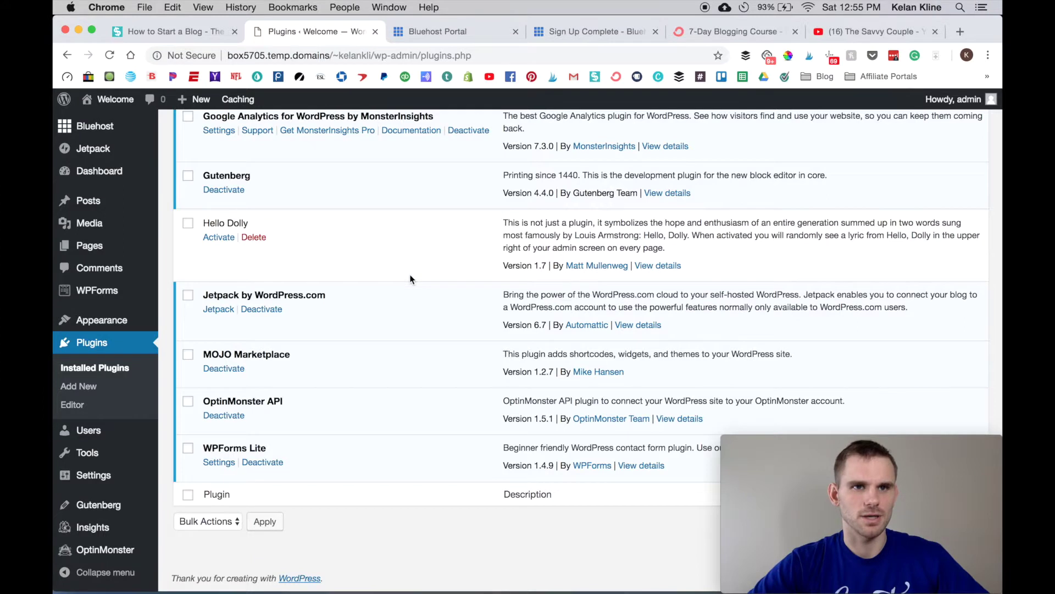
{"action": "scroll", "coordinate": [410, 279], "scroll_direction": "up", "scroll_amount": 10}
{"action": "left_click", "coordinate": [201, 28]}
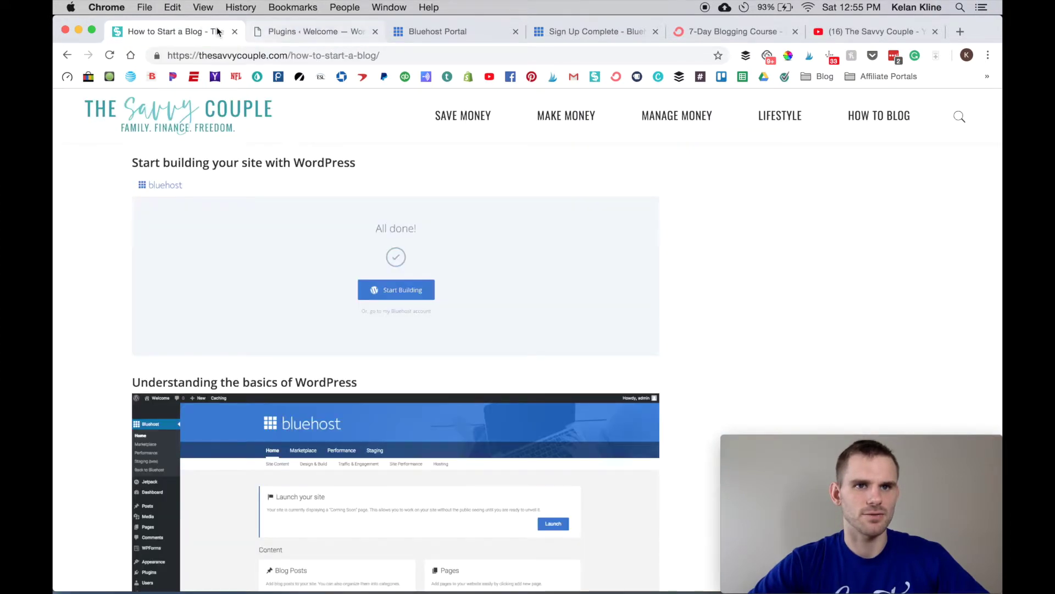
- Go to the admin login page at thesavvycouple.com/admin
{"action": "left_click", "coordinate": [388, 55]}
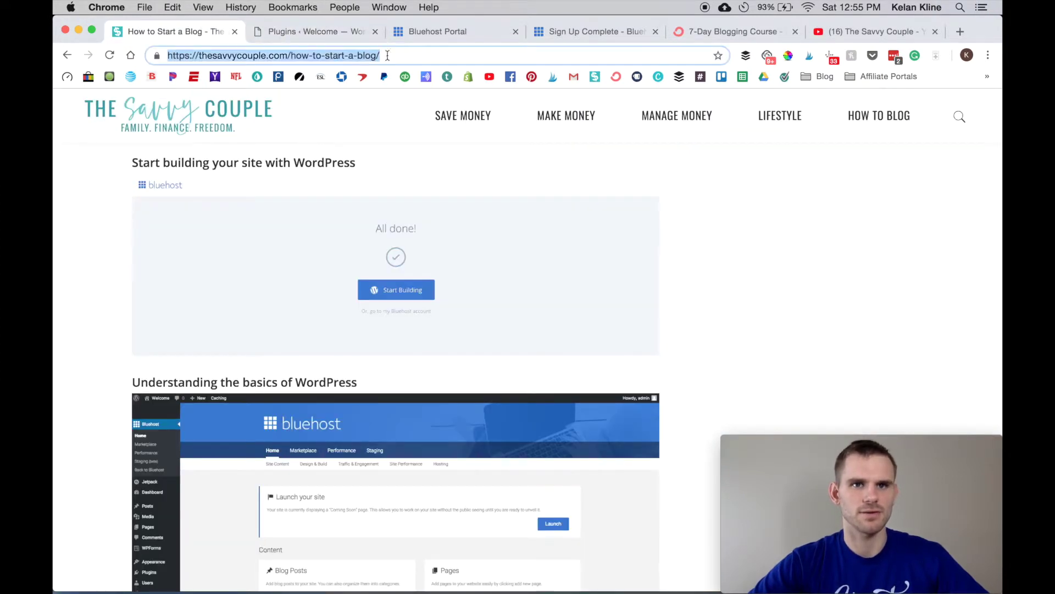
{"action": "type", "text": "thesav"}
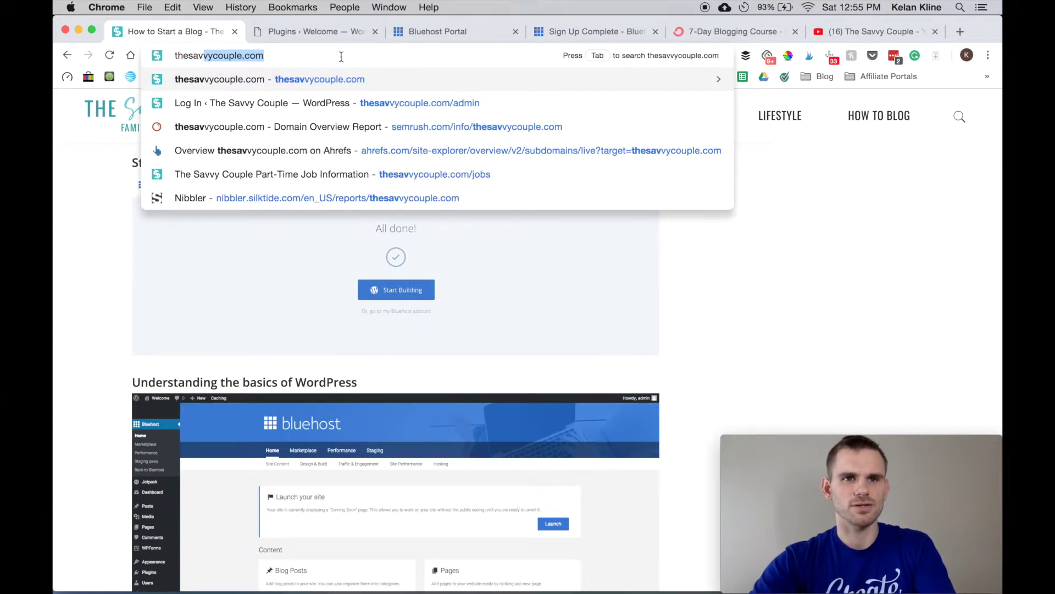
{"action": "type", "text": "vycouple.com"}
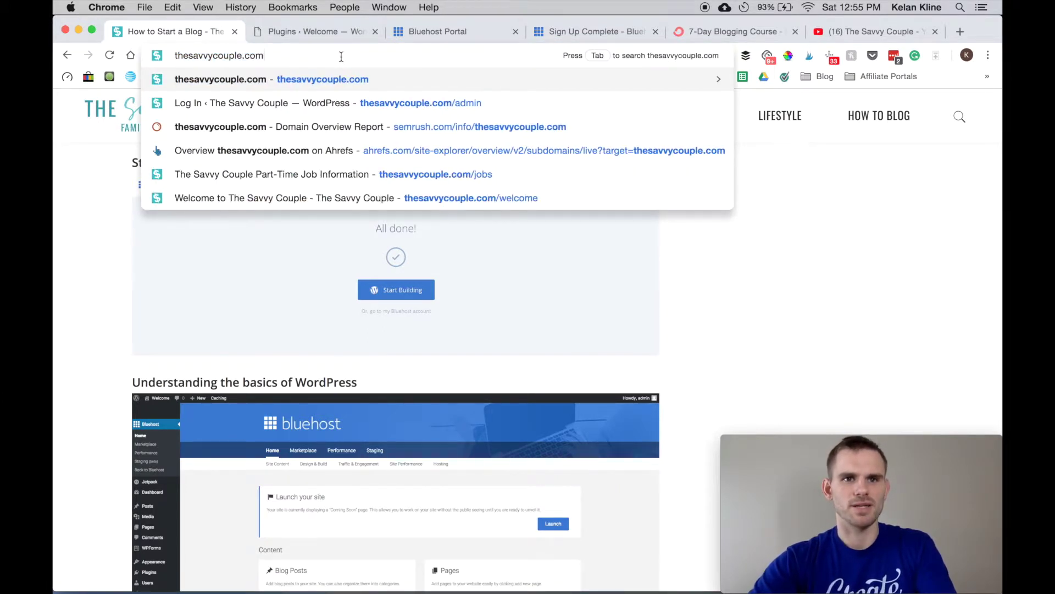
{"action": "type", "text": "/admin"}
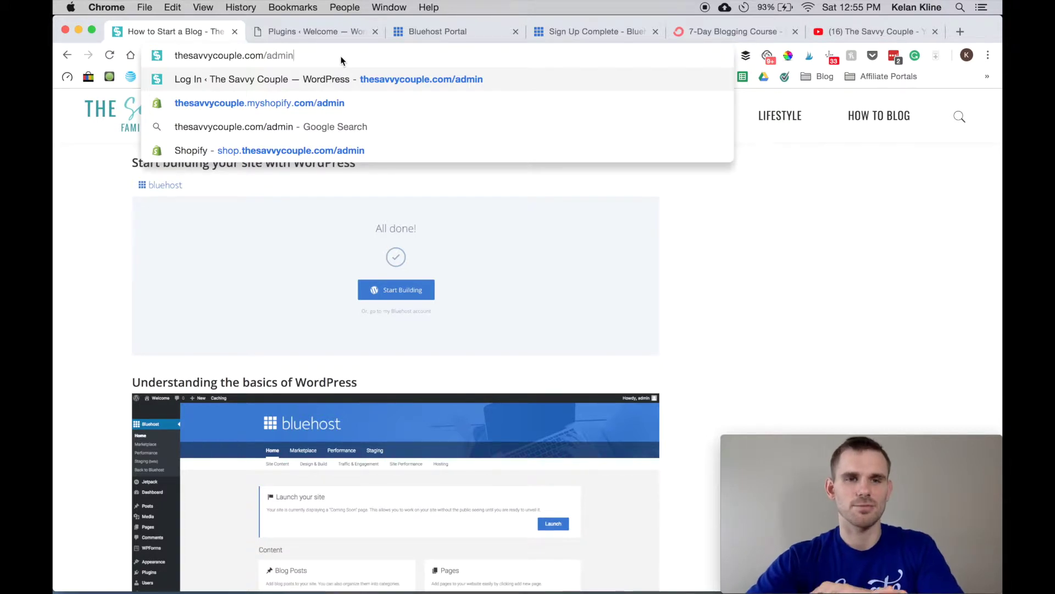
{"action": "key", "text": "Return"}
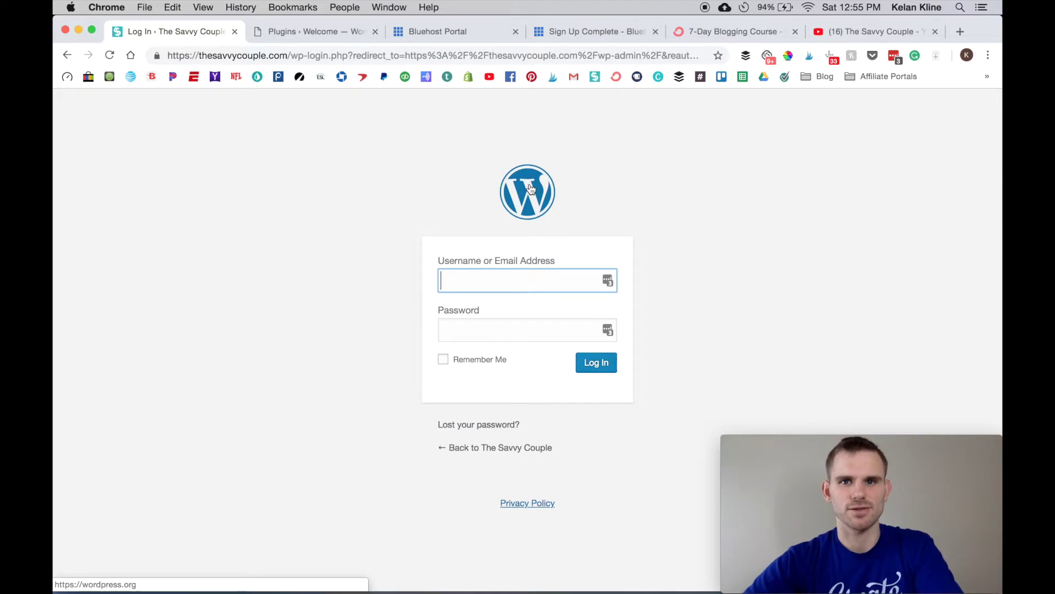
- Log in using the saved LastPass credentials for the admin account
{"action": "left_click", "coordinate": [607, 280]}
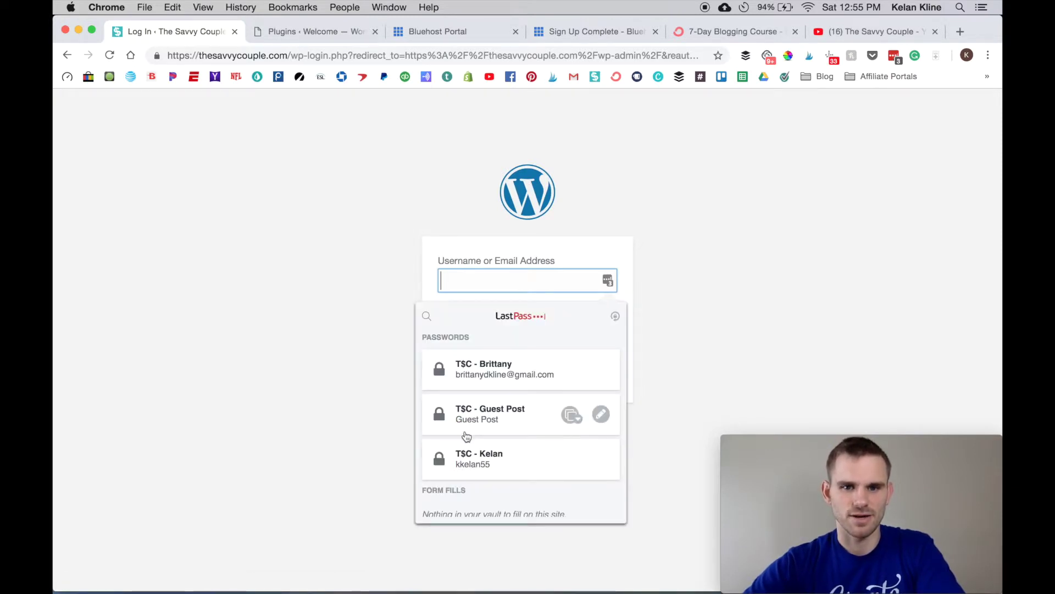
{"action": "left_click", "coordinate": [443, 474]}
{"action": "left_click", "coordinate": [590, 363]}
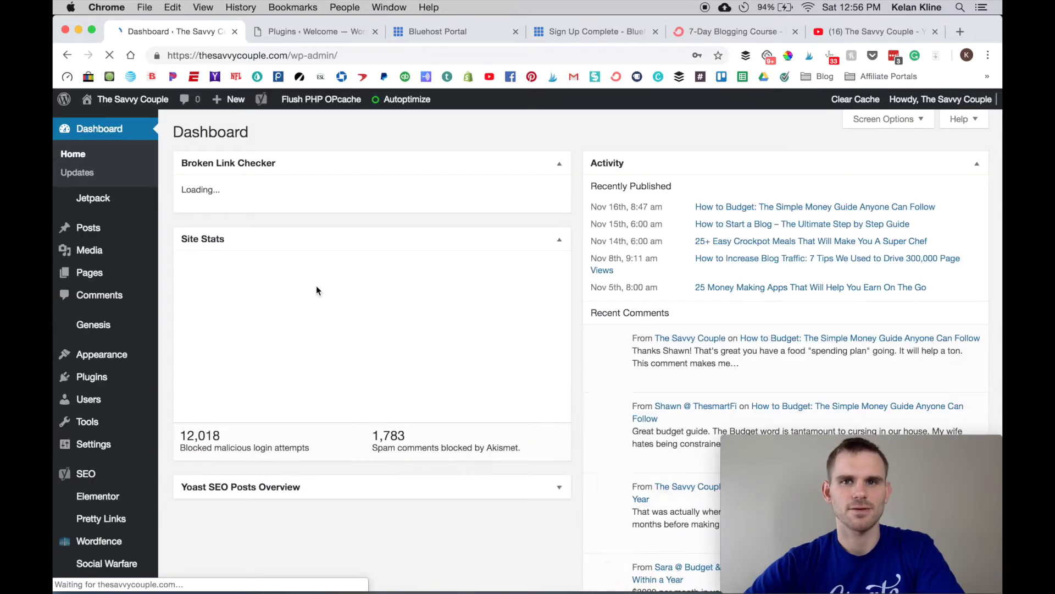
- Open Installed Plugins and scroll through the live site's 26 plugins
{"action": "mouse_move", "coordinate": [93, 376]}
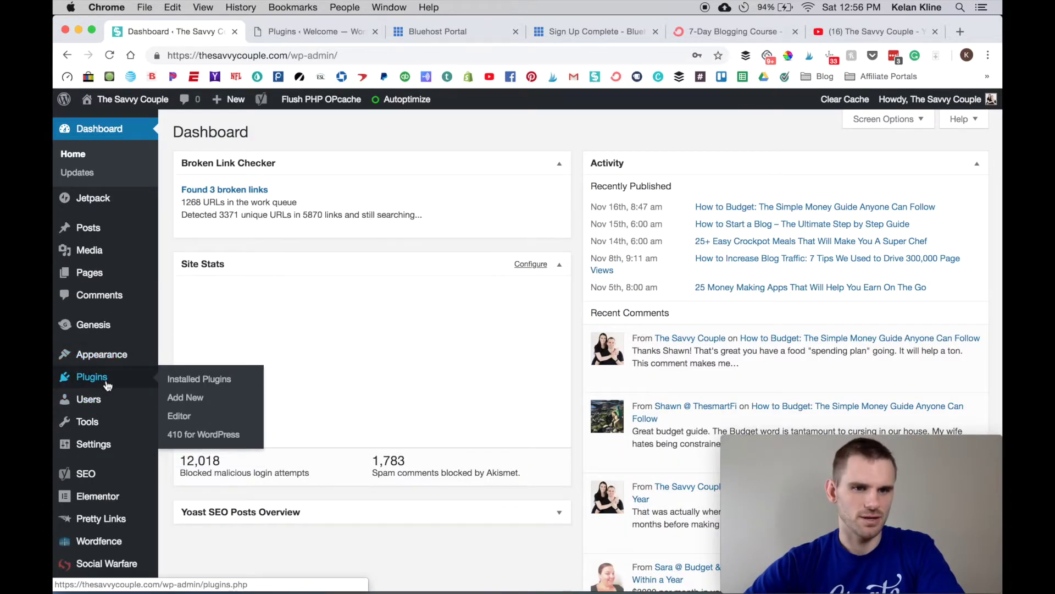
{"action": "left_click", "coordinate": [194, 383]}
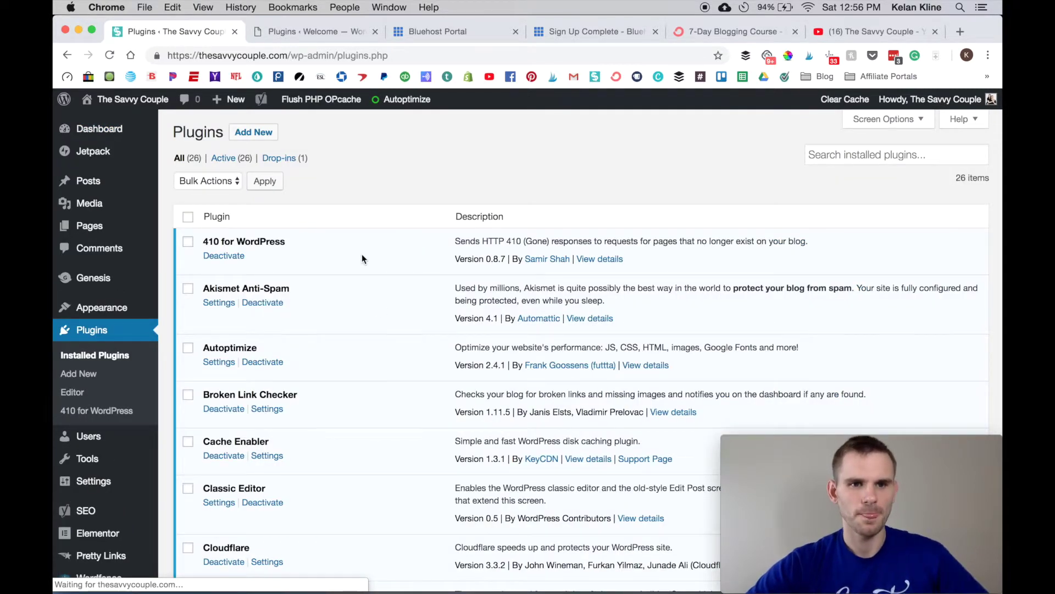
{"action": "scroll", "coordinate": [361, 256], "scroll_direction": "down", "scroll_amount": 2}
{"action": "scroll", "coordinate": [361, 254], "scroll_direction": "down", "scroll_amount": 1}
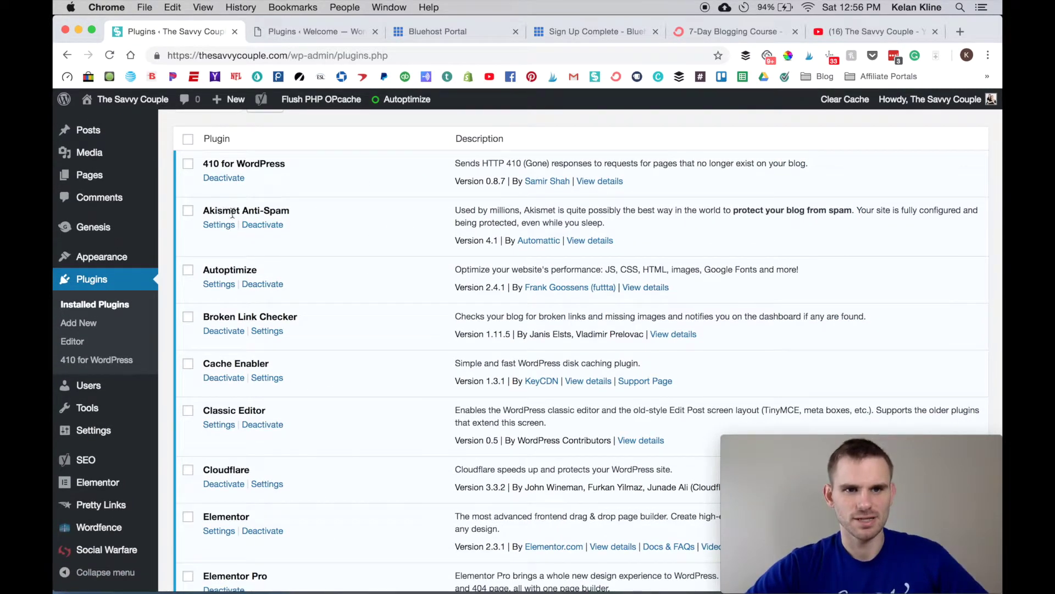
{"action": "scroll", "coordinate": [317, 219], "scroll_direction": "down", "scroll_amount": 1}
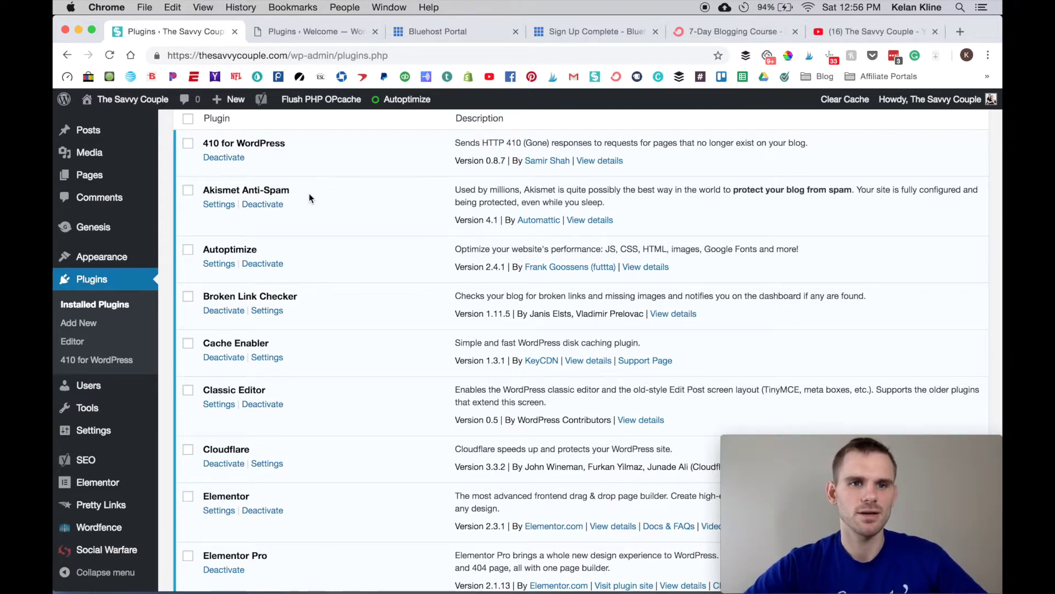
{"action": "scroll", "coordinate": [309, 198], "scroll_direction": "down", "scroll_amount": 2}
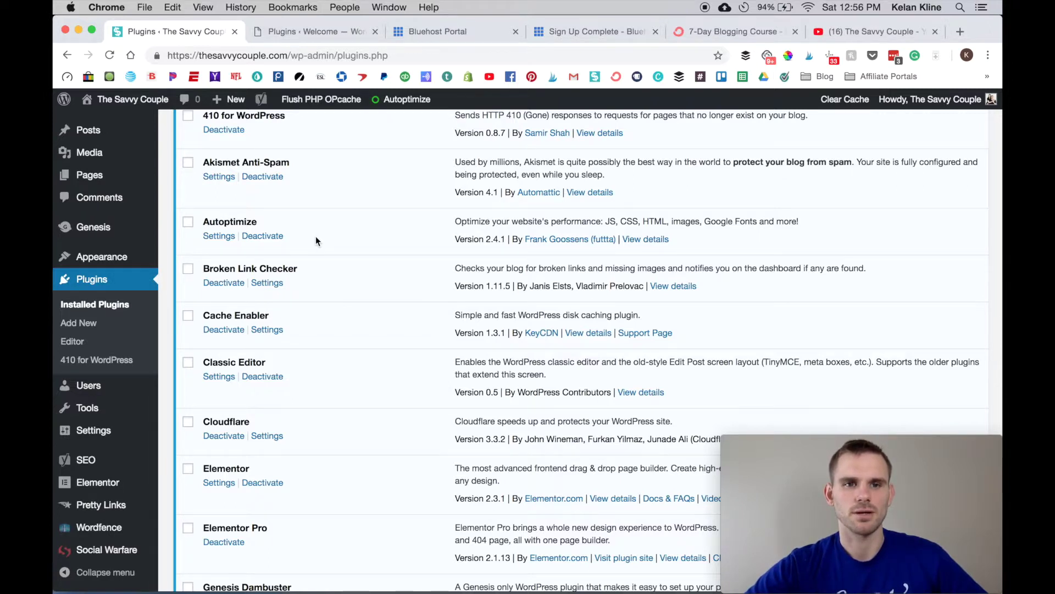
{"action": "scroll", "coordinate": [316, 235], "scroll_direction": "down", "scroll_amount": 1}
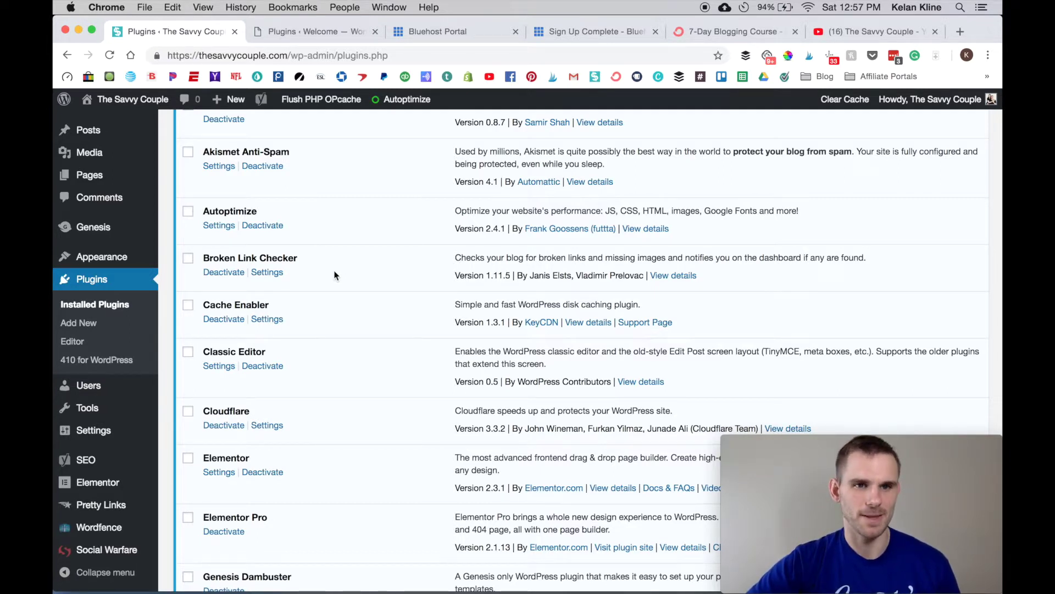
{"action": "scroll", "coordinate": [335, 275], "scroll_direction": "down", "scroll_amount": 2}
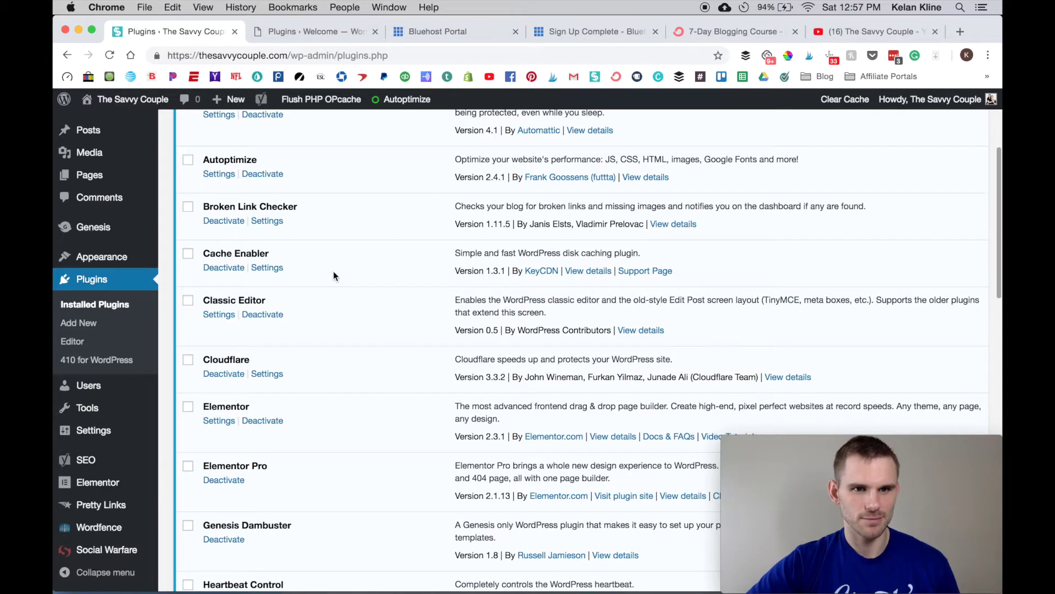
{"action": "scroll", "coordinate": [334, 275], "scroll_direction": "down", "scroll_amount": 7}
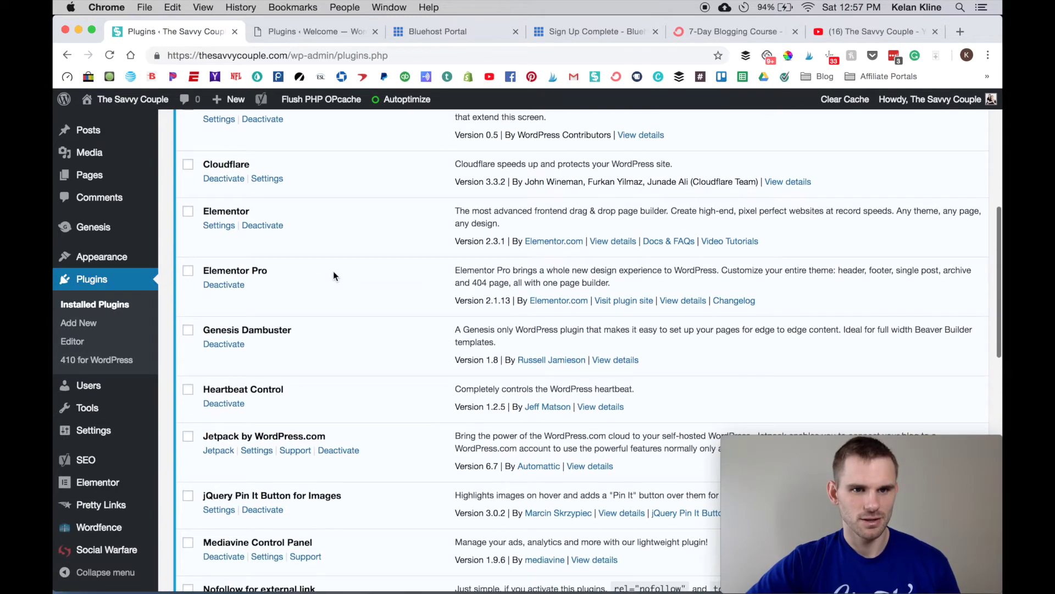
{"action": "scroll", "coordinate": [333, 272], "scroll_direction": "down", "scroll_amount": 6}
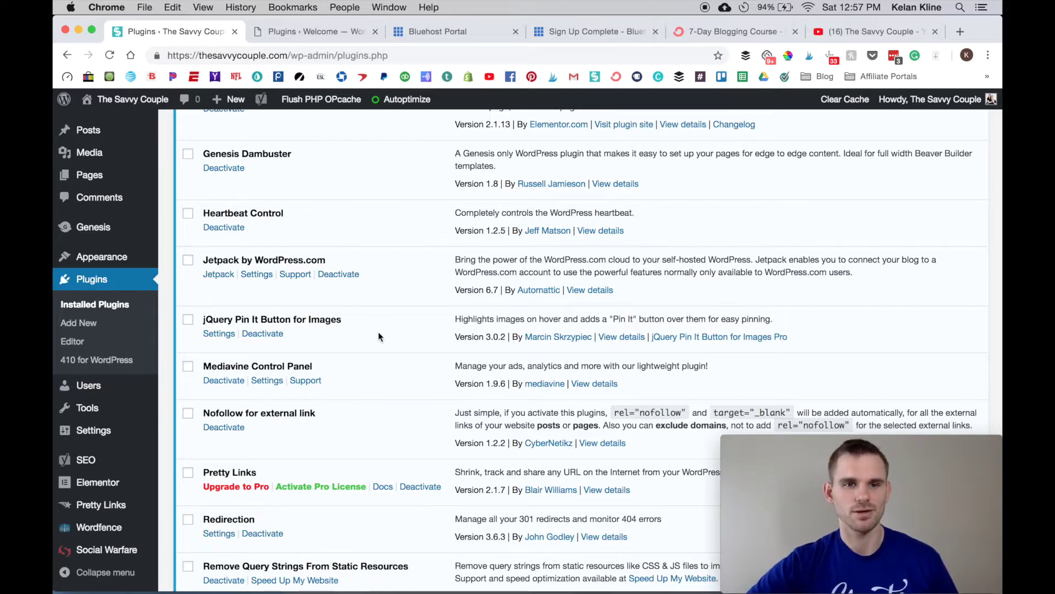
{"action": "scroll", "coordinate": [378, 334], "scroll_direction": "down", "scroll_amount": 5}
{"action": "scroll", "coordinate": [379, 332], "scroll_direction": "down", "scroll_amount": 1}
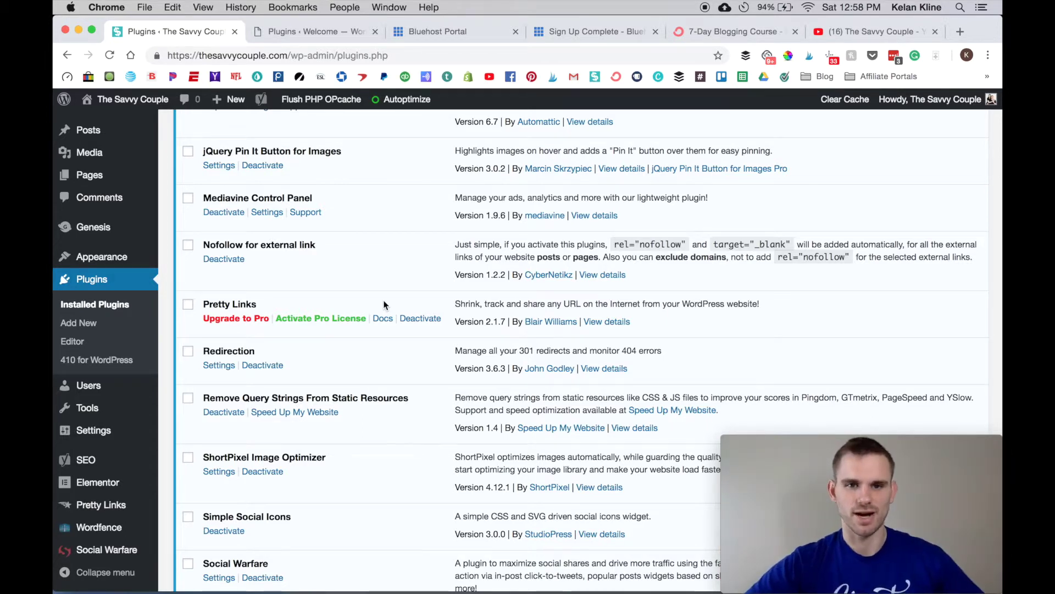
{"action": "scroll", "coordinate": [417, 367], "scroll_direction": "down", "scroll_amount": 3}
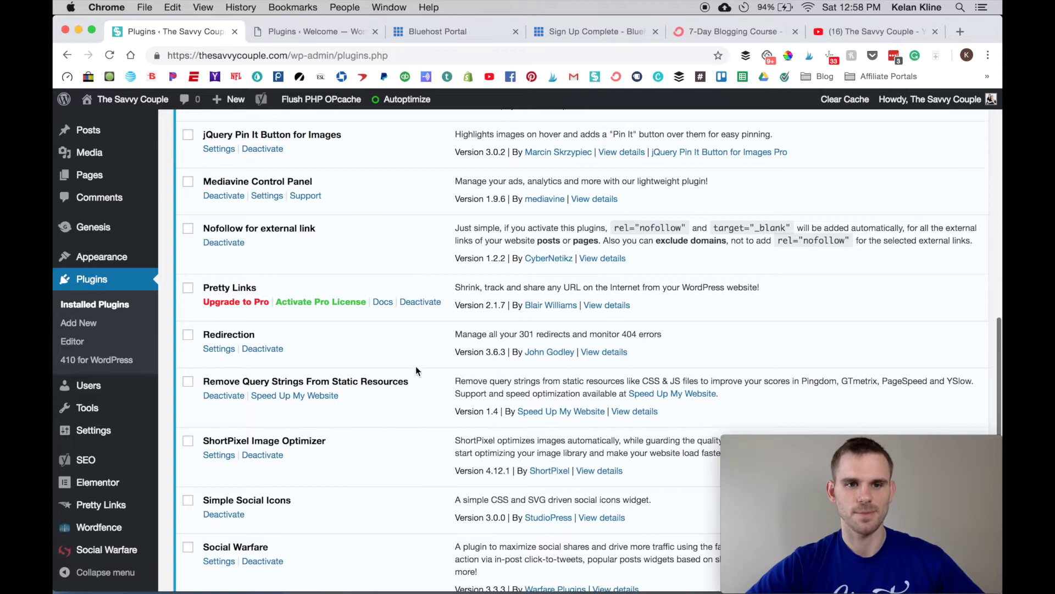
{"action": "scroll", "coordinate": [416, 368], "scroll_direction": "down", "scroll_amount": 3}
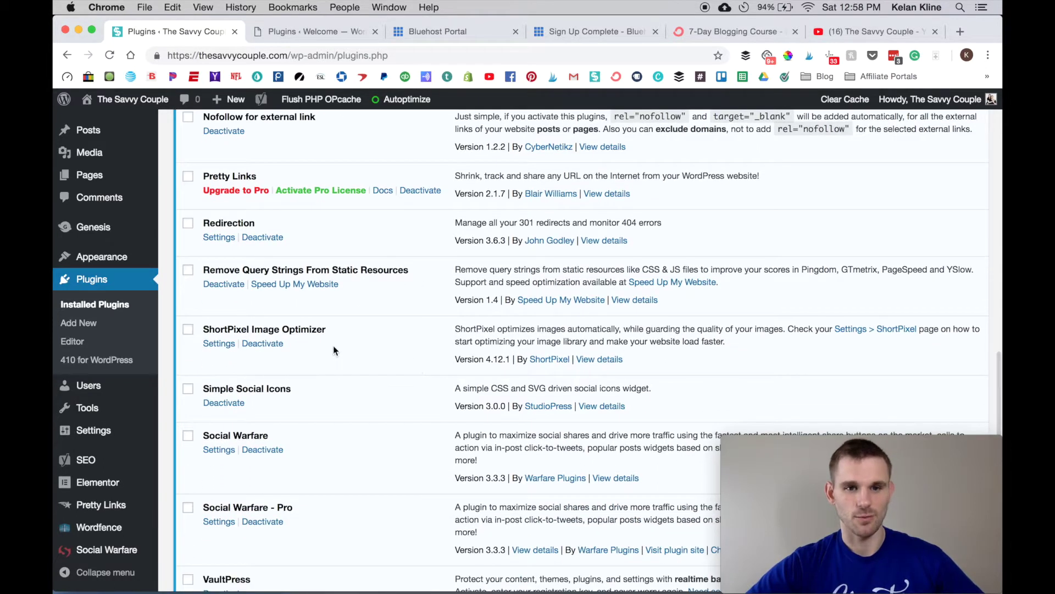
{"action": "left_click_drag", "start_coordinate": [328, 330], "coordinate": [202, 330]}
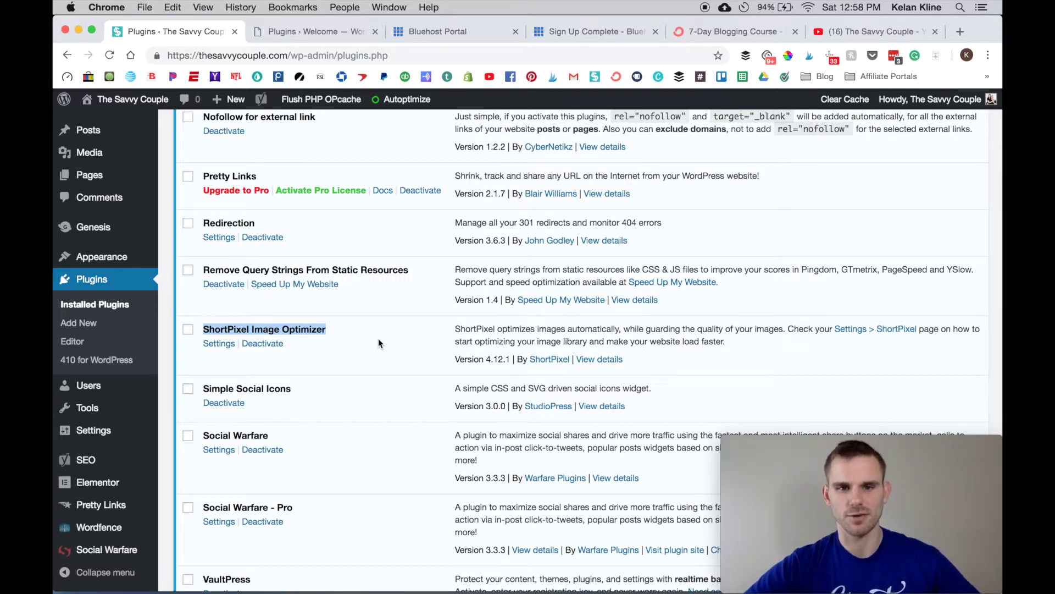
{"action": "scroll", "coordinate": [359, 389], "scroll_direction": "down", "scroll_amount": 2}
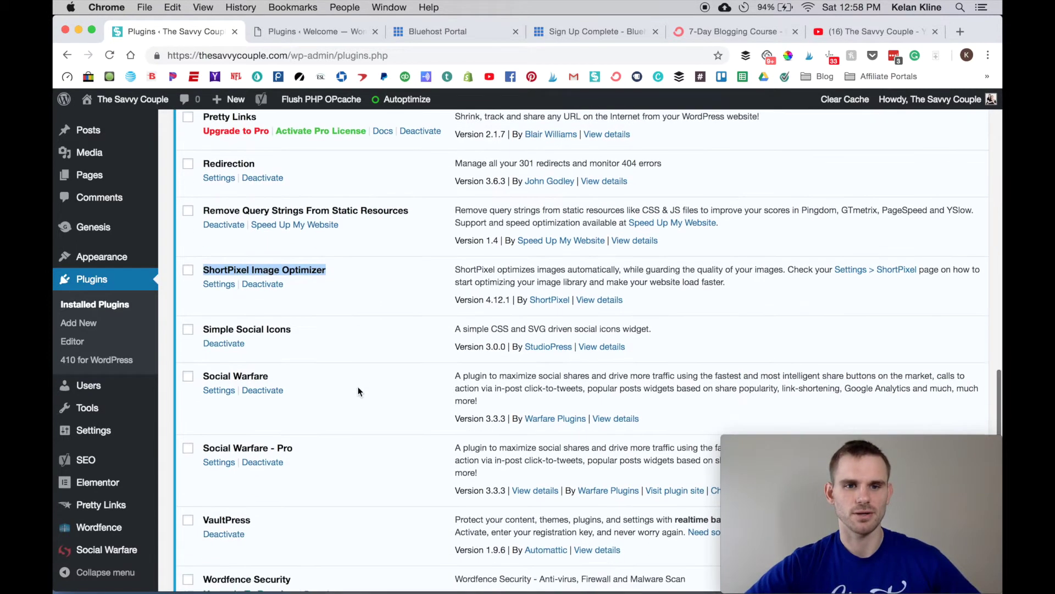
{"action": "left_click_drag", "start_coordinate": [290, 373], "coordinate": [200, 371]}
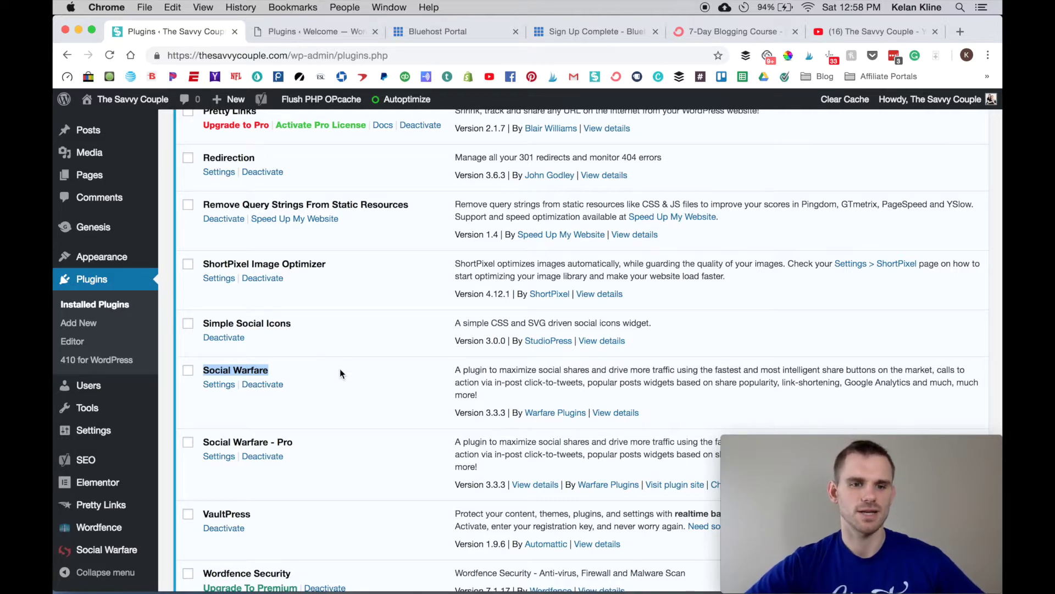
{"action": "scroll", "coordinate": [340, 371], "scroll_direction": "down", "scroll_amount": 4}
{"action": "scroll", "coordinate": [340, 373], "scroll_direction": "down", "scroll_amount": 3}
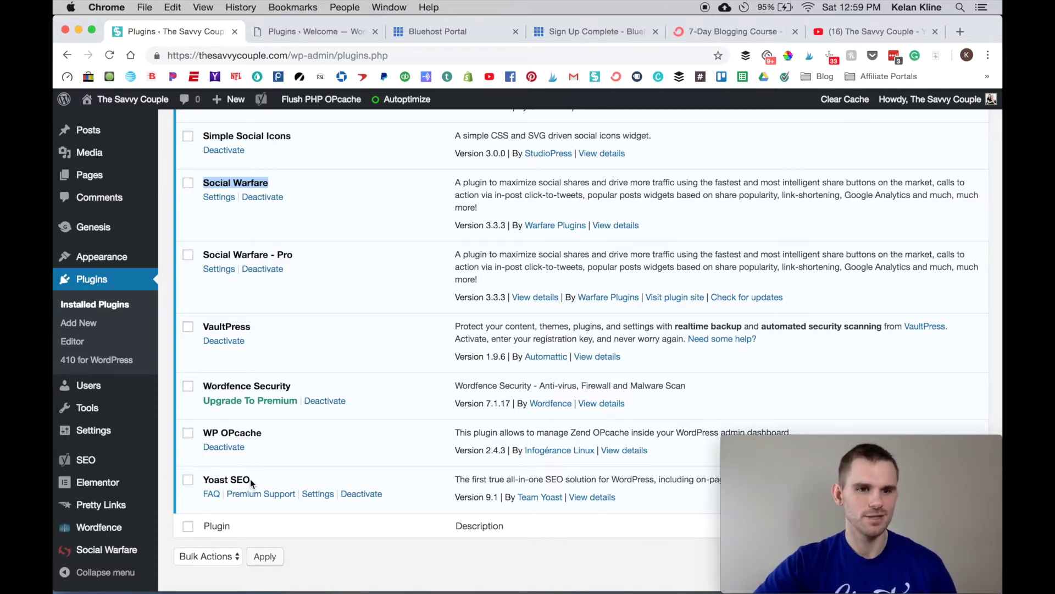
{"action": "mouse_move", "coordinate": [101, 504]}
{"action": "scroll", "coordinate": [110, 503], "scroll_direction": "down", "scroll_amount": 1}
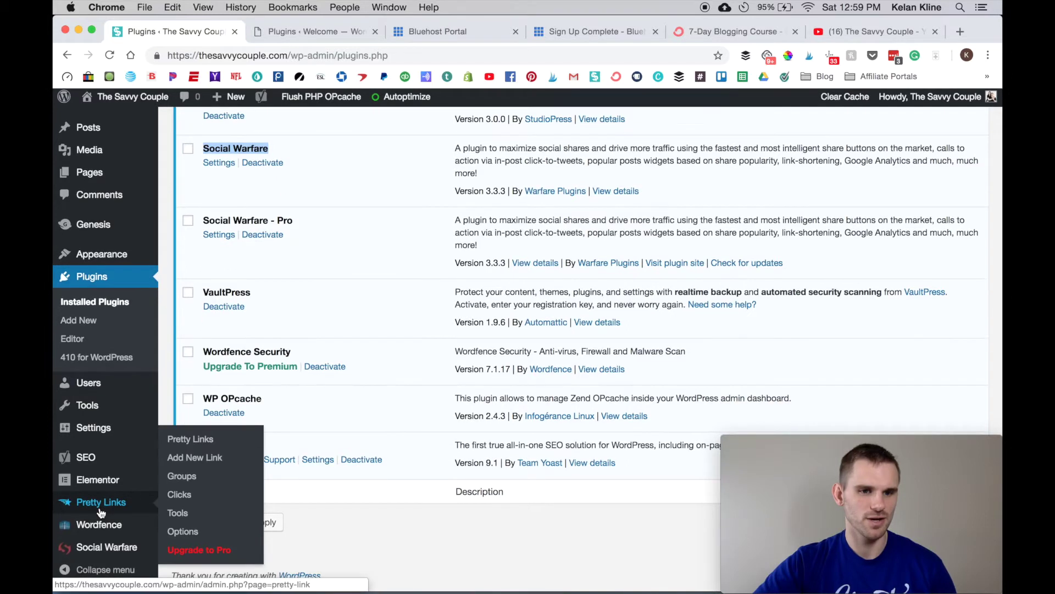
{"action": "scroll", "coordinate": [104, 508], "scroll_direction": "up", "scroll_amount": 5}
{"action": "scroll", "coordinate": [100, 510], "scroll_direction": "up", "scroll_amount": 5}
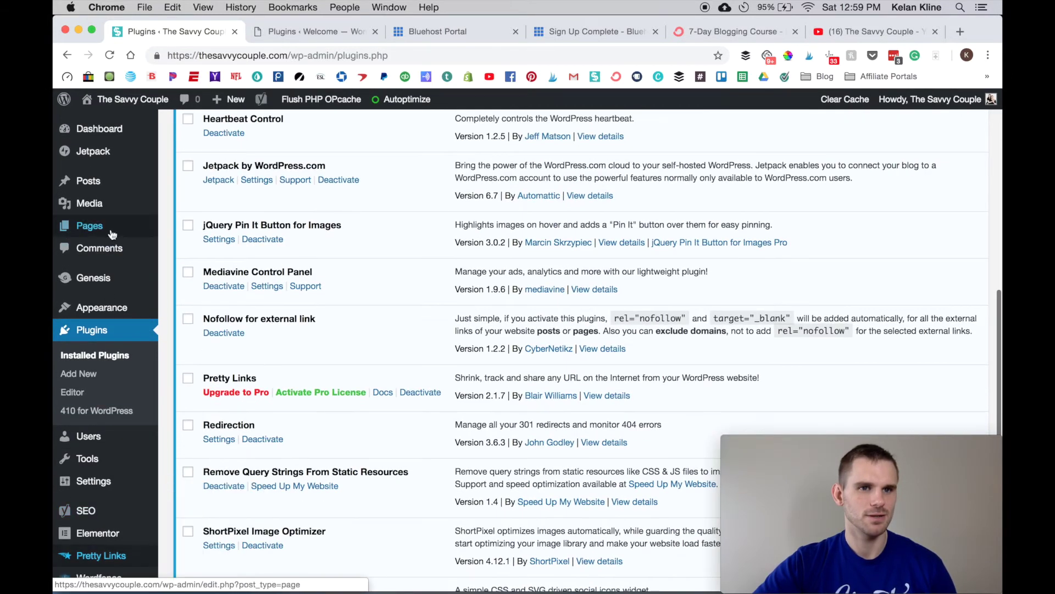
{"action": "mouse_move", "coordinate": [96, 187]}
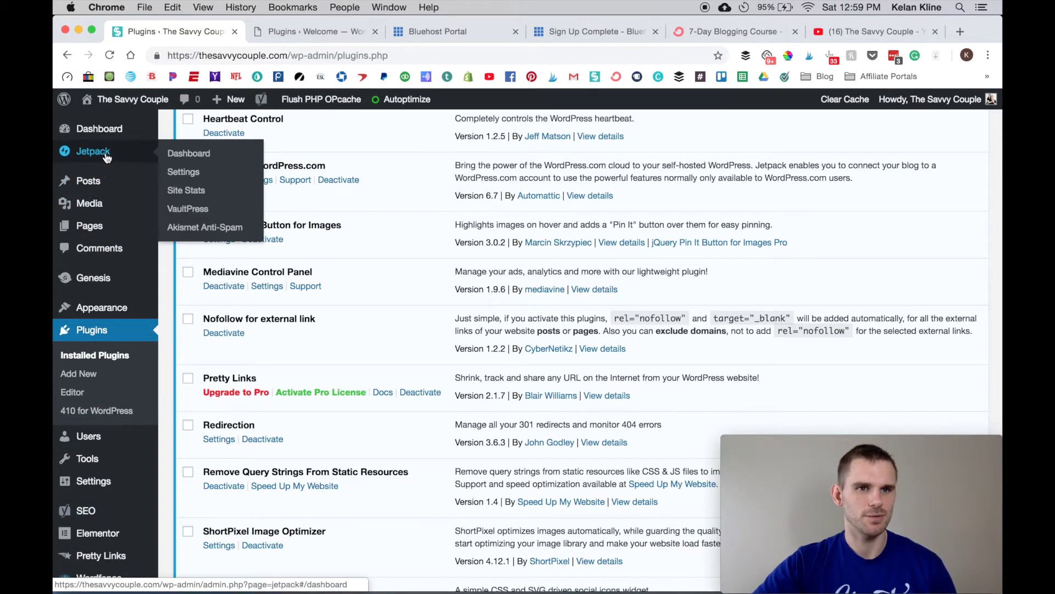
{"action": "mouse_move", "coordinate": [125, 111]}
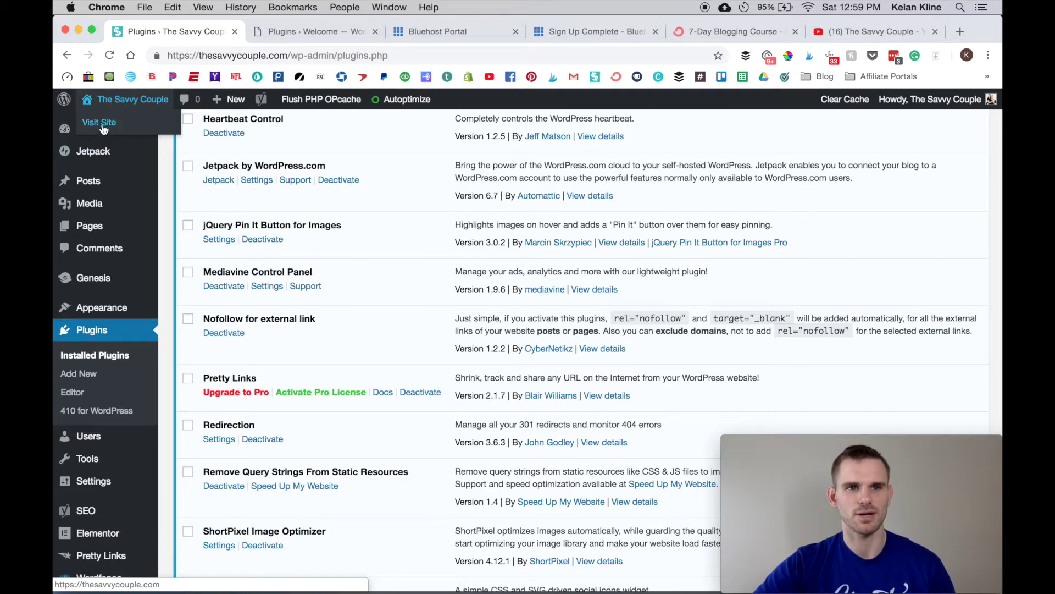
{"action": "left_click", "coordinate": [105, 125]}
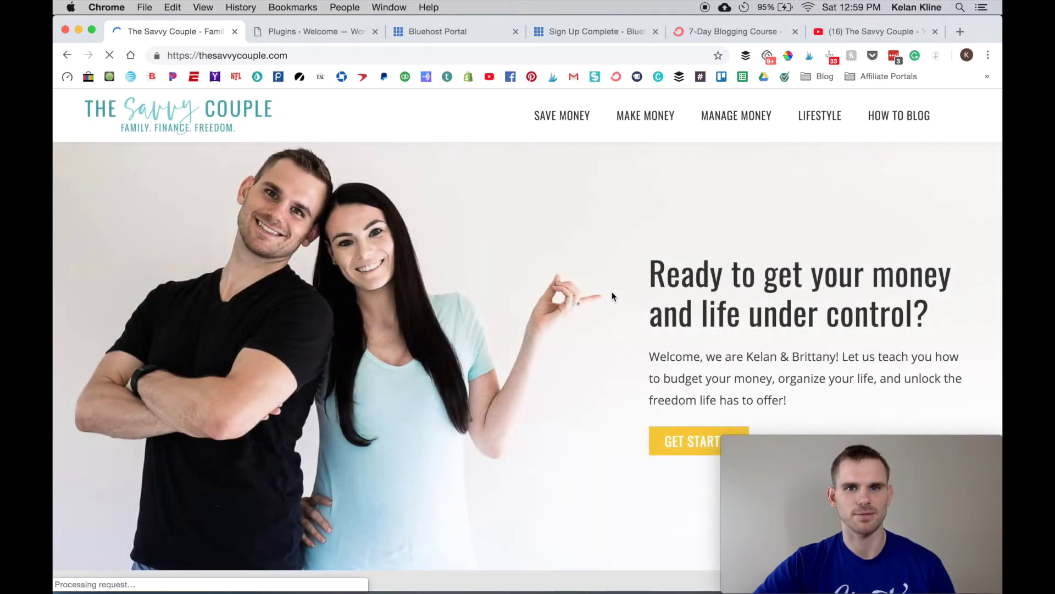
- Scroll through The Savvy Couple homepage, then close its tab to return to the practice site's plugins
{"action": "scroll", "coordinate": [612, 296], "scroll_direction": "down", "scroll_amount": 15}
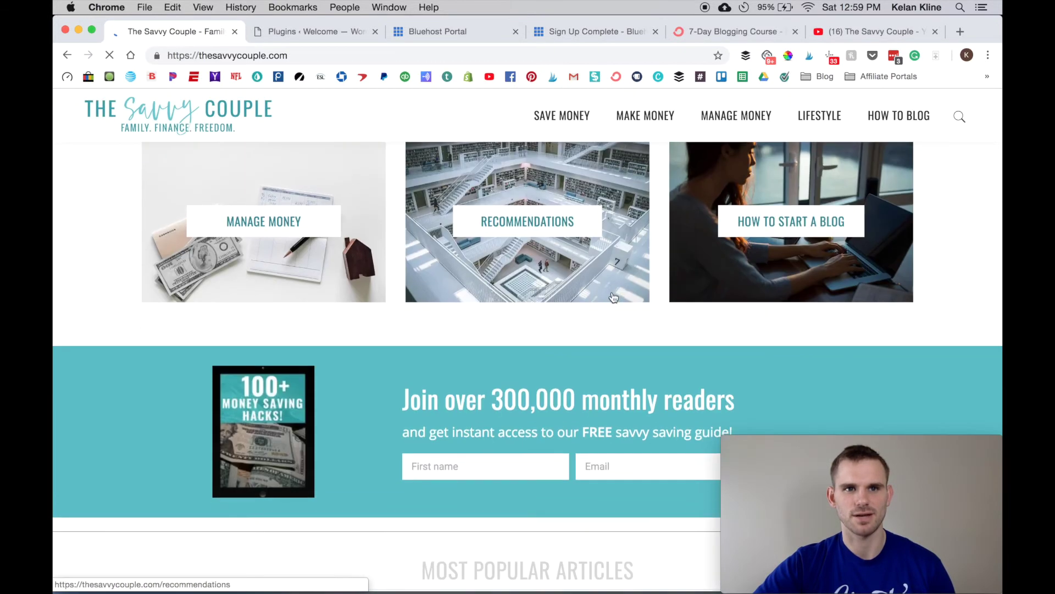
{"action": "scroll", "coordinate": [613, 298], "scroll_direction": "down", "scroll_amount": 10}
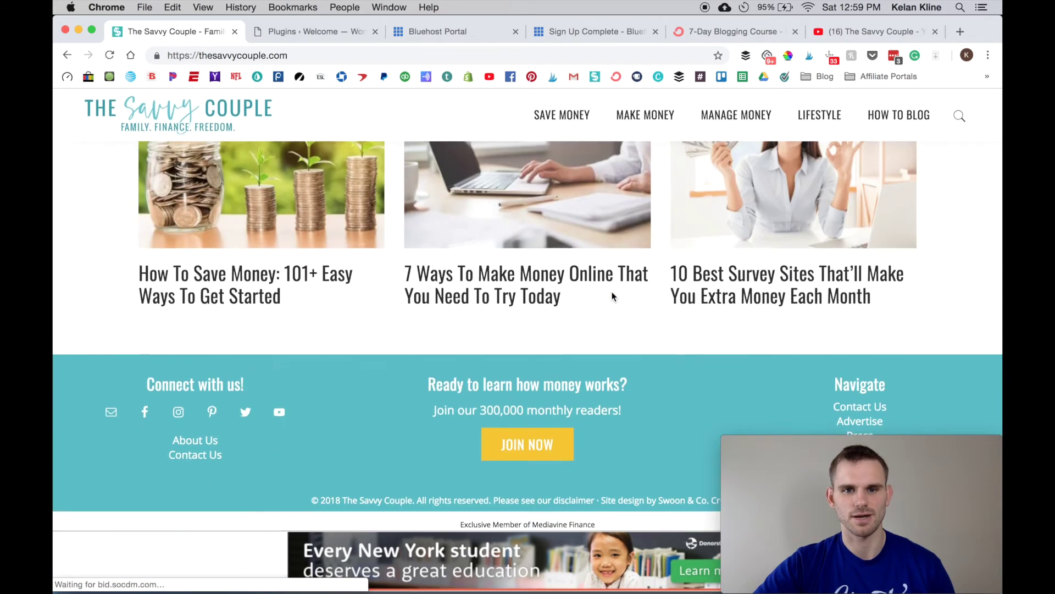
{"action": "scroll", "coordinate": [612, 295], "scroll_direction": "up", "scroll_amount": 3}
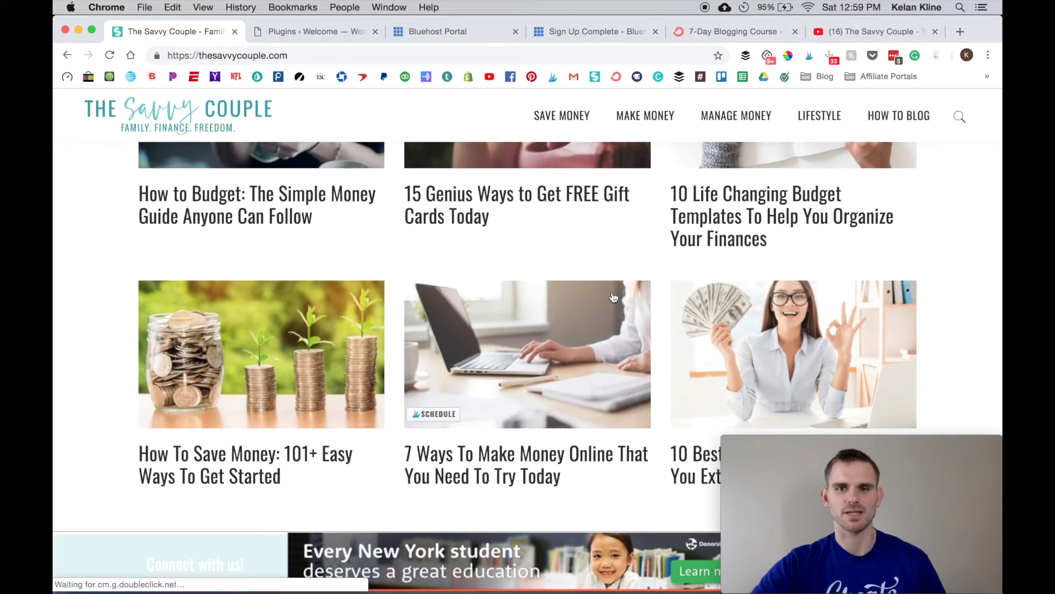
{"action": "scroll", "coordinate": [614, 298], "scroll_direction": "up", "scroll_amount": 20}
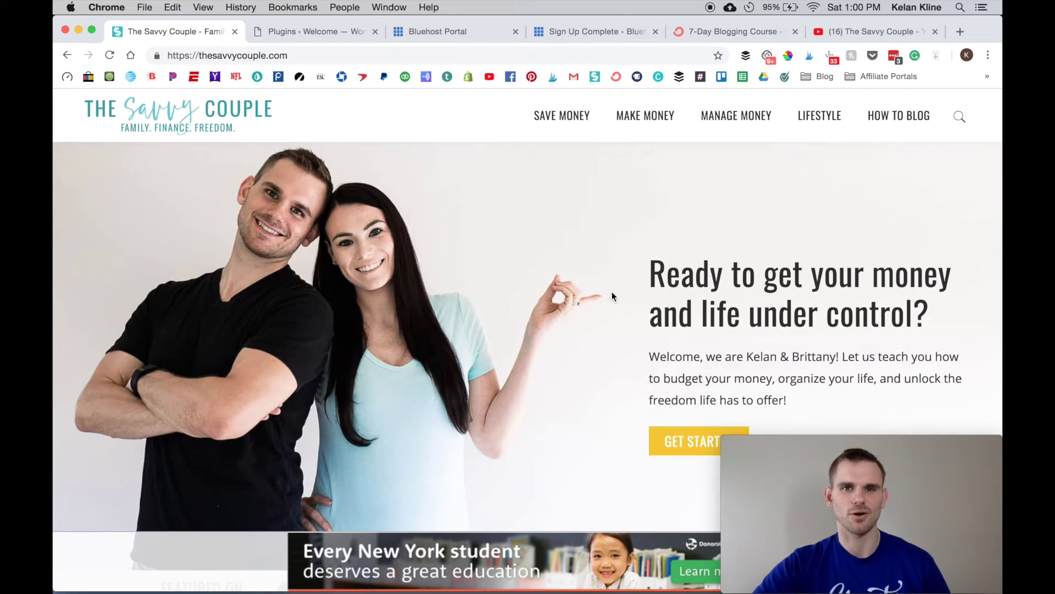
{"action": "scroll", "coordinate": [395, 244], "scroll_direction": "down", "scroll_amount": 8}
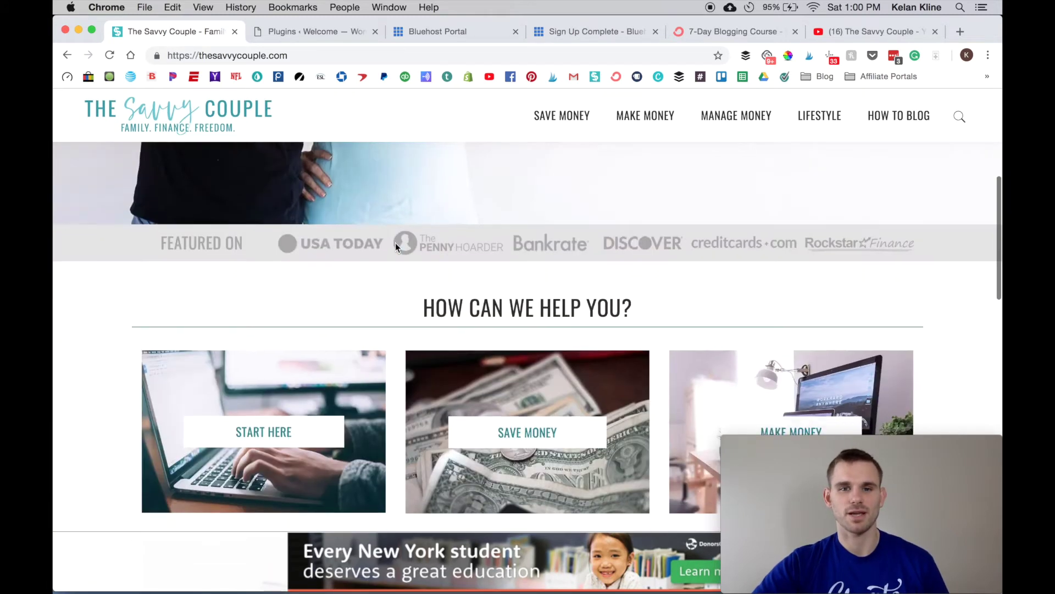
{"action": "scroll", "coordinate": [123, 245], "scroll_direction": "down", "scroll_amount": 1}
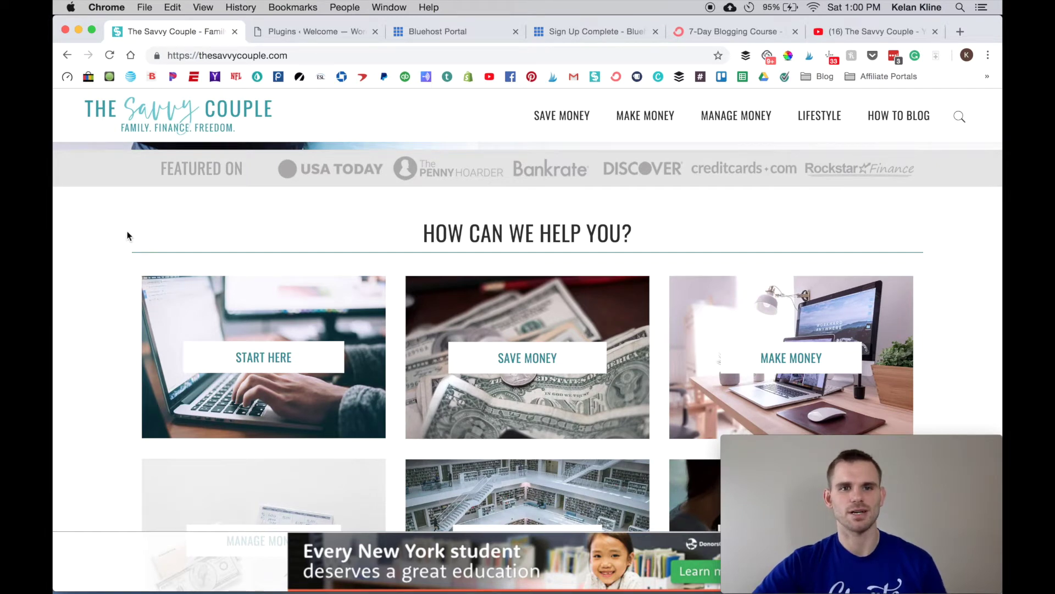
{"action": "scroll", "coordinate": [114, 255], "scroll_direction": "down", "scroll_amount": 1}
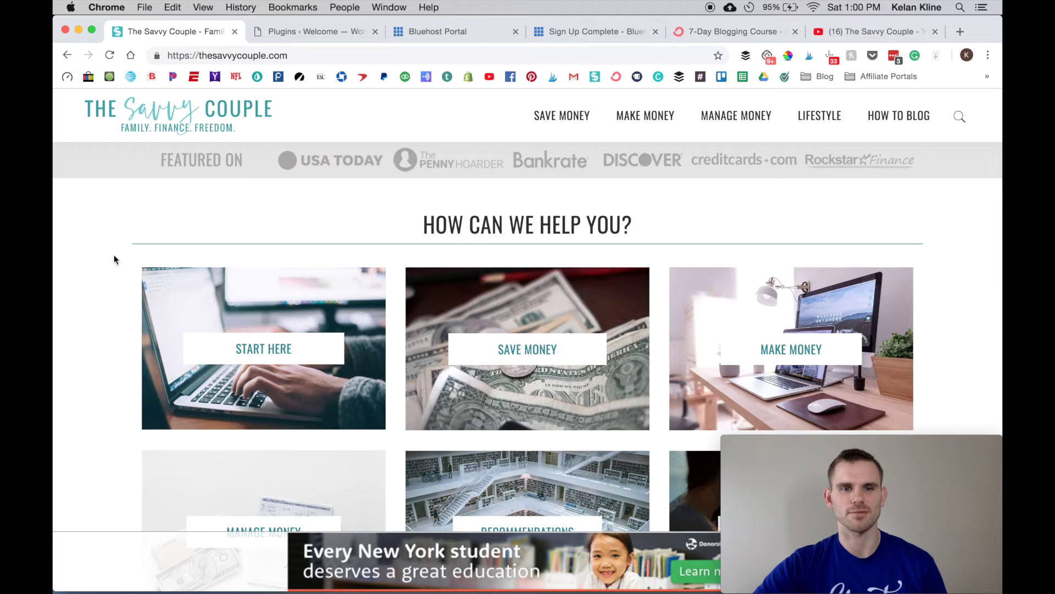
{"action": "scroll", "coordinate": [114, 260], "scroll_direction": "up", "scroll_amount": 5}
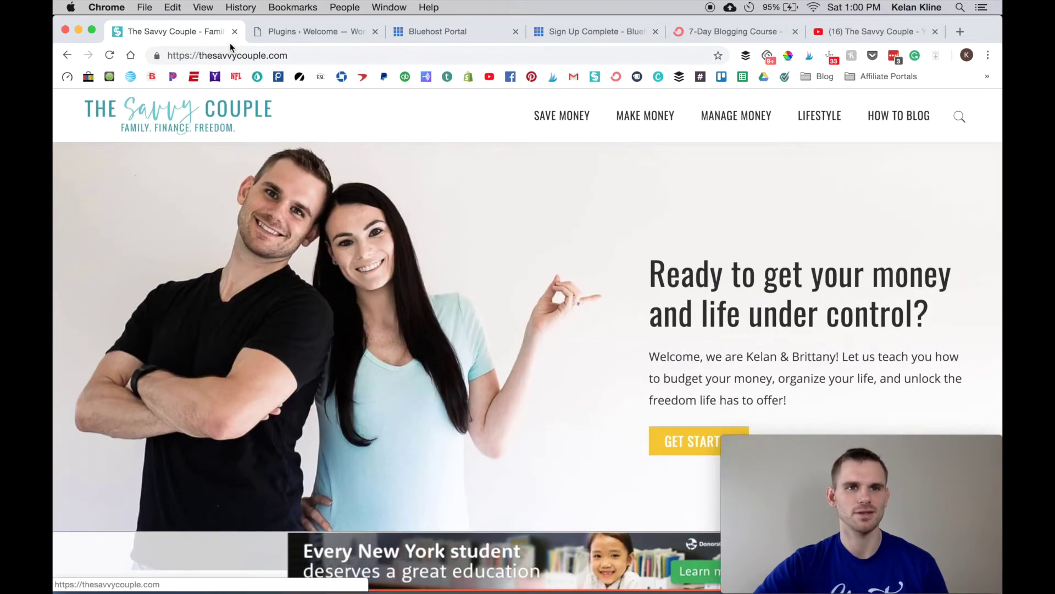
{"action": "left_click", "coordinate": [234, 32]}
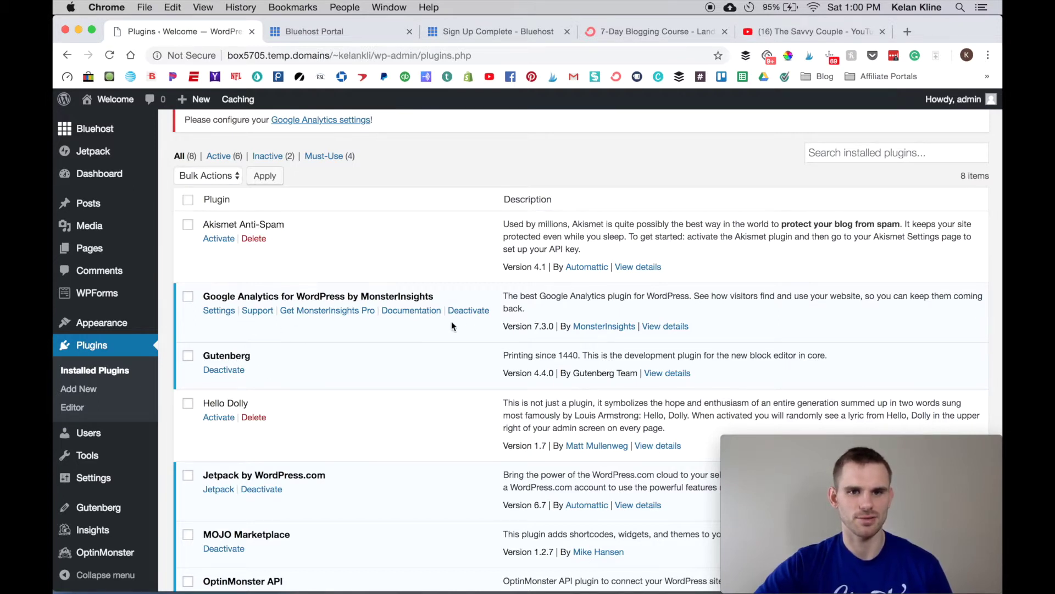
- Deactivate MonsterInsights, giving 'I no longer need the plugin' as the reason
{"action": "left_click", "coordinate": [469, 310]}
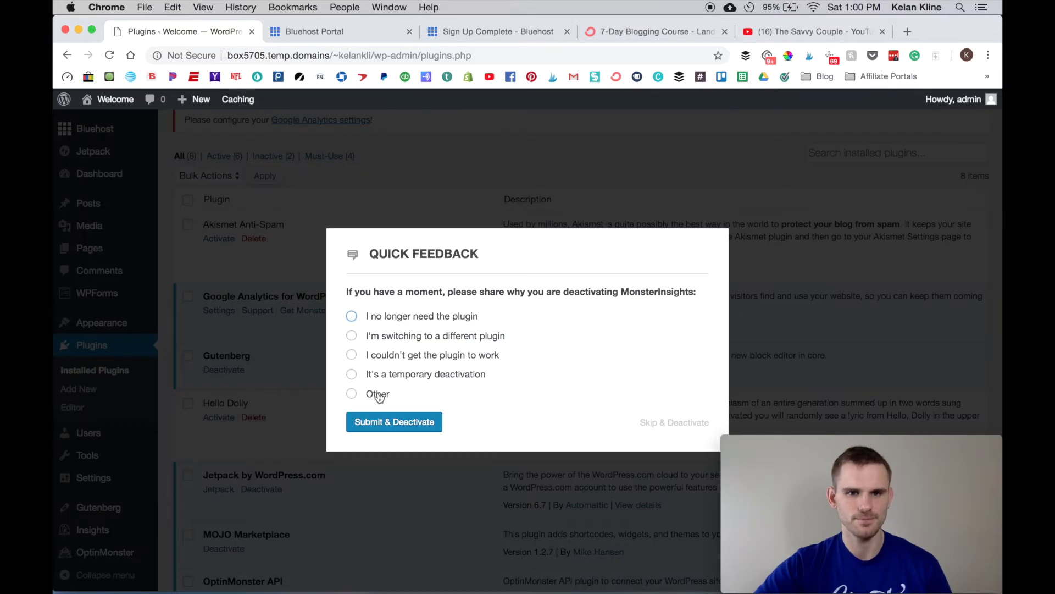
{"action": "left_click", "coordinate": [399, 320]}
{"action": "left_click", "coordinate": [401, 425]}
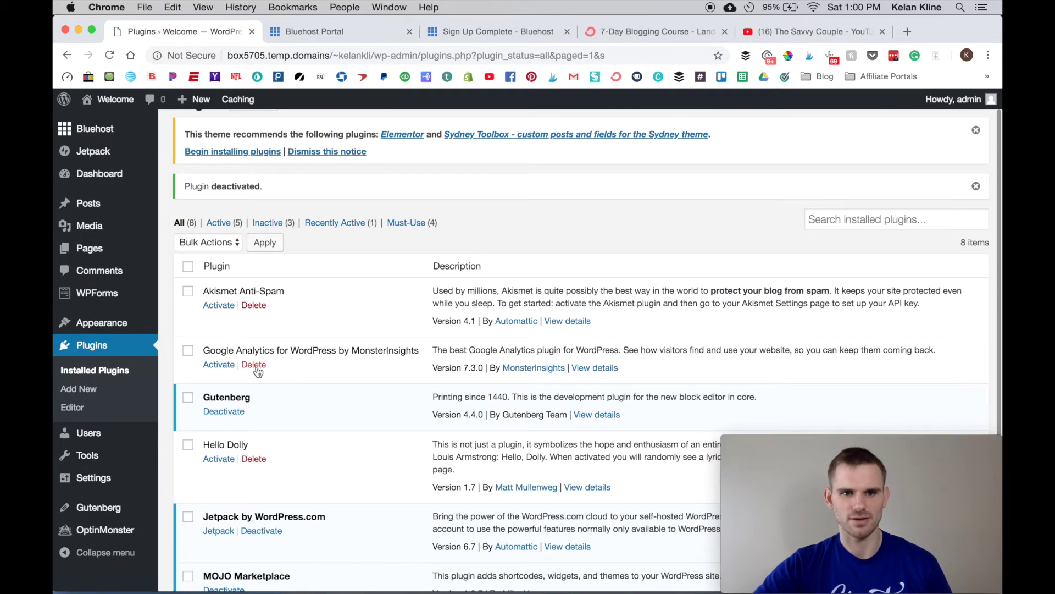
- Delete the deactivated Google Analytics plugin and go to Add Plugins
{"action": "left_click", "coordinate": [254, 365]}
{"action": "left_click", "coordinate": [637, 145]}
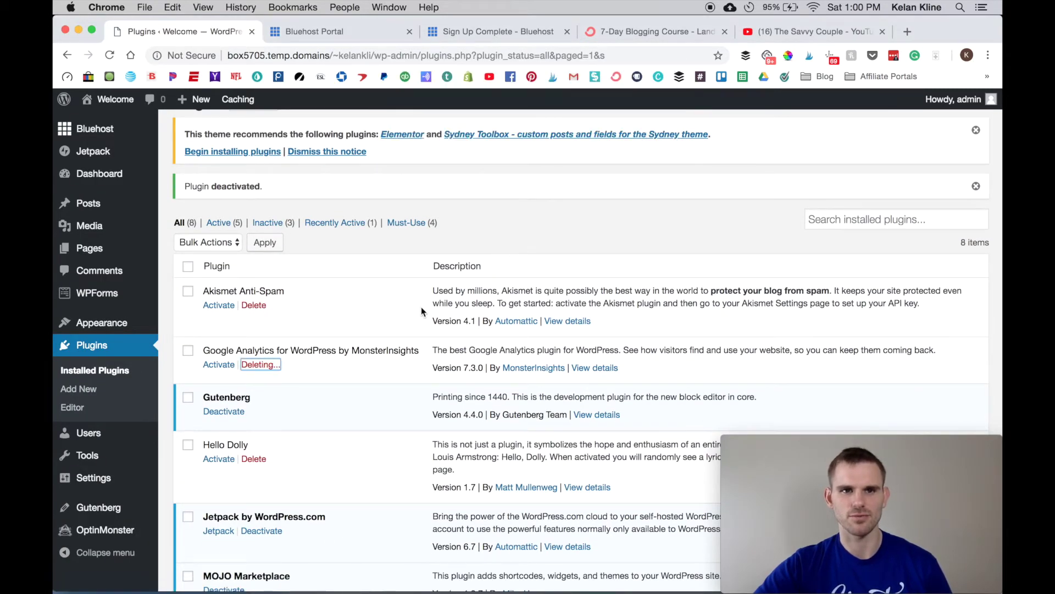
{"action": "scroll", "coordinate": [421, 307], "scroll_direction": "down", "scroll_amount": 6}
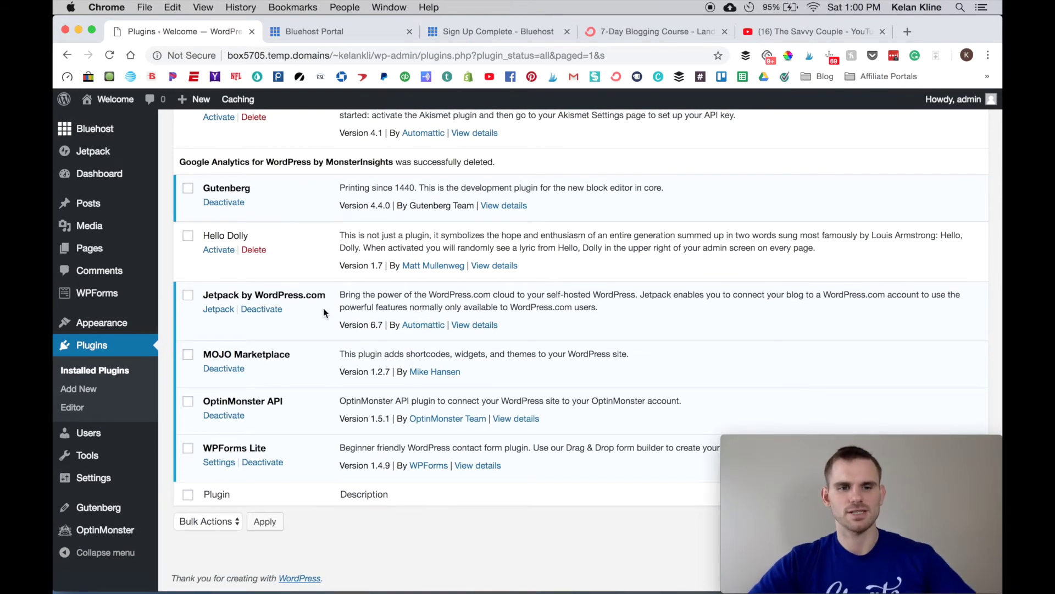
{"action": "left_click", "coordinate": [91, 390]}
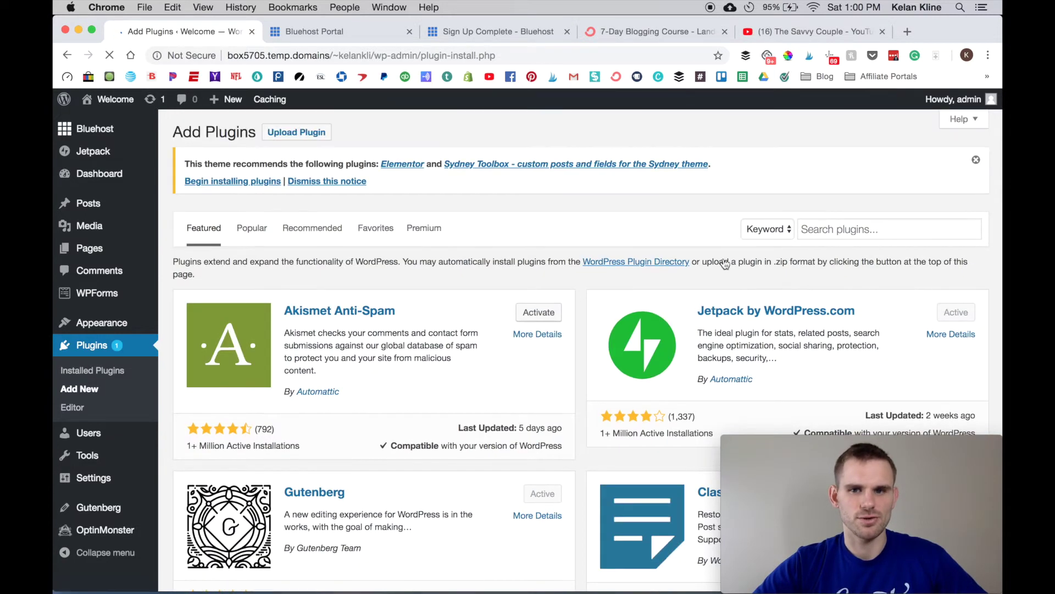
- Search plugins for 'short pixel' and install ShortPixel Image Optimizer
{"action": "left_click", "coordinate": [851, 228]}
{"action": "type", "text": "s"}
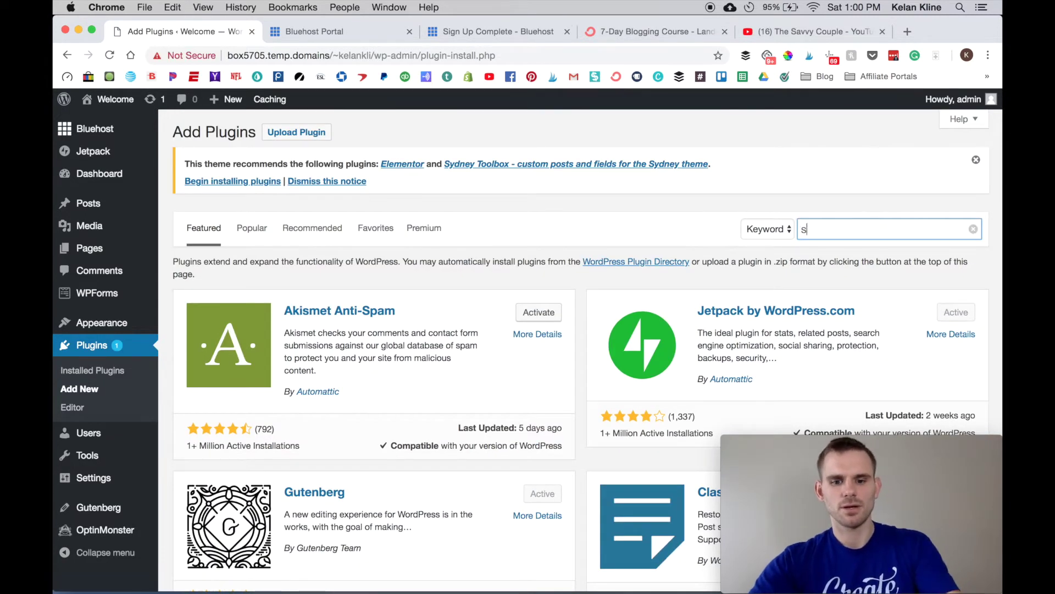
{"action": "type", "text": "hort i"}
{"action": "key", "text": "BackSpace"}
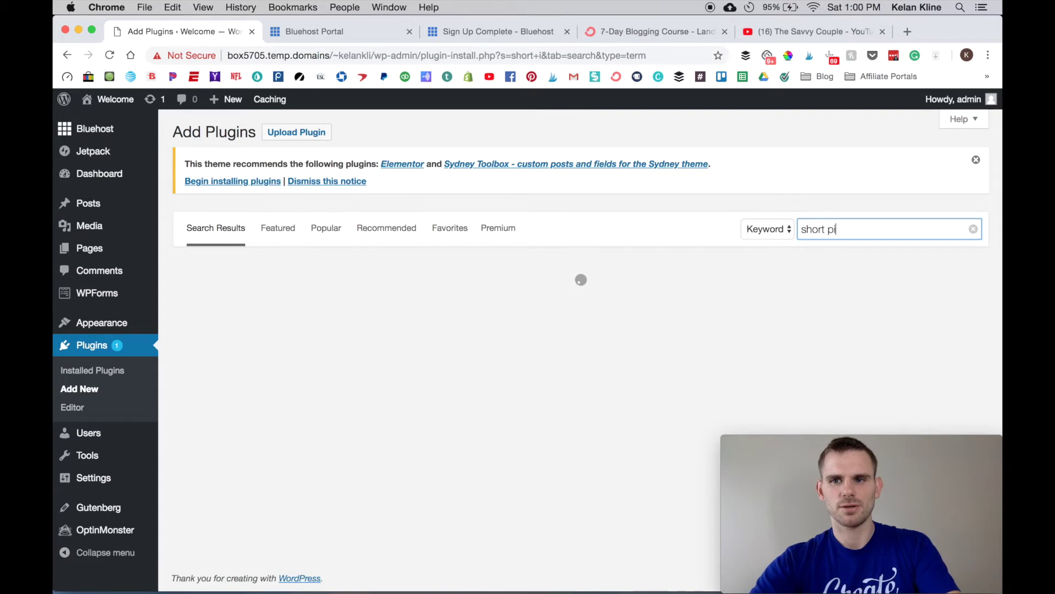
{"action": "type", "text": "pic"}
{"action": "key", "text": "BackSpace"}
{"action": "type", "text": "xel"}
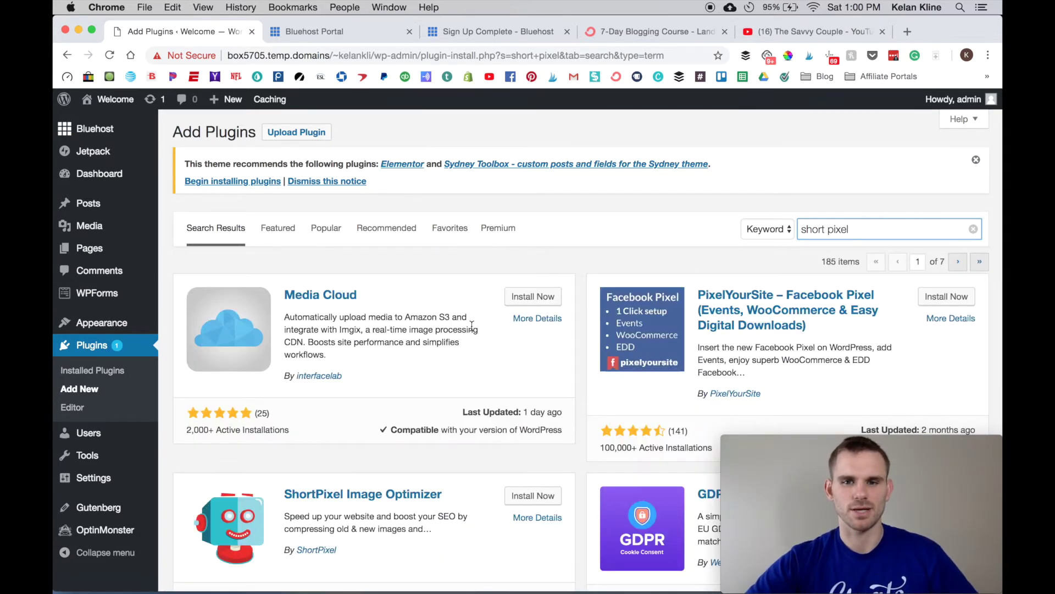
{"action": "scroll", "coordinate": [500, 397], "scroll_direction": "down", "scroll_amount": 4}
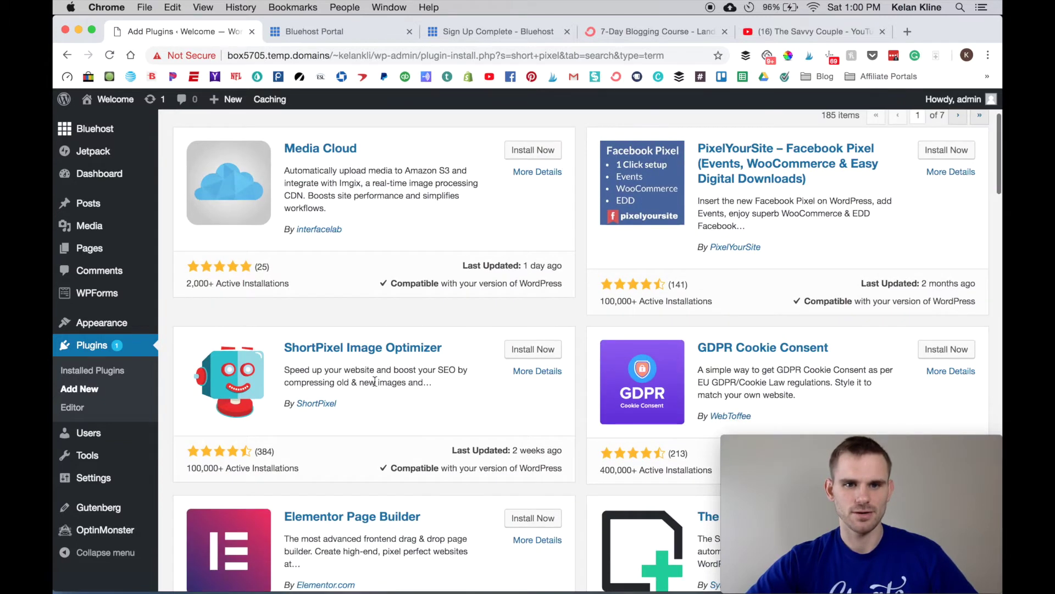
{"action": "left_click", "coordinate": [538, 349]}
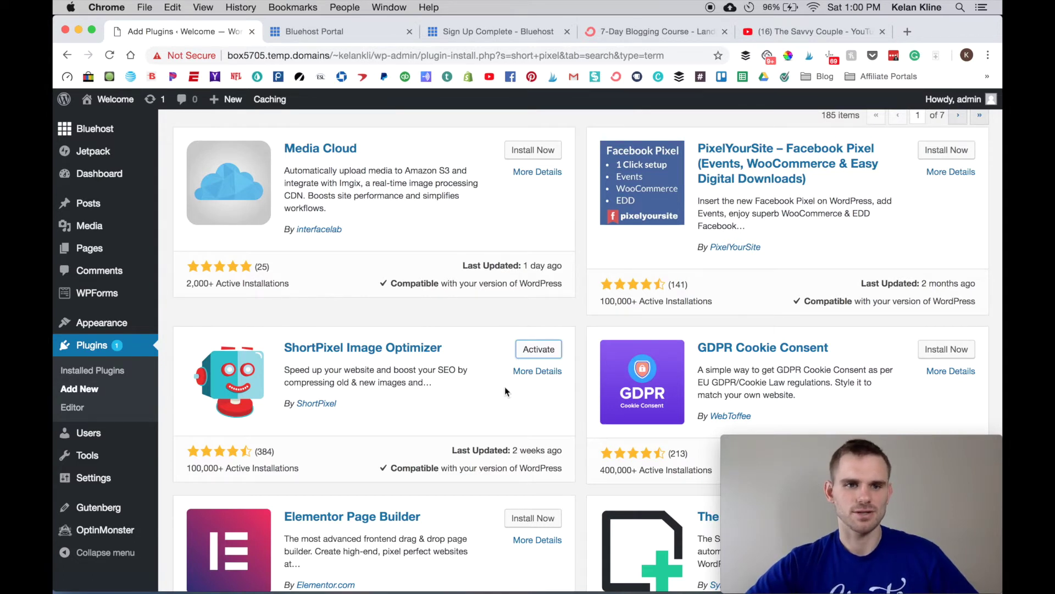
- Activate the newly installed ShortPixel Image Optimizer plugin
{"action": "left_click", "coordinate": [517, 351]}
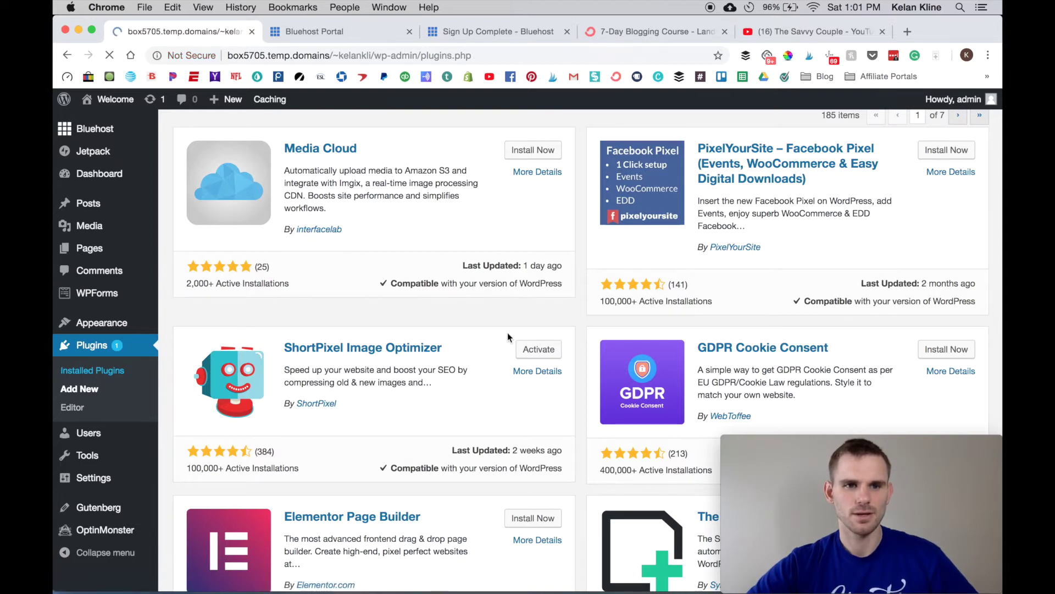
{"action": "scroll", "coordinate": [507, 333], "scroll_direction": "down", "scroll_amount": 3}
{"action": "scroll", "coordinate": [507, 332], "scroll_direction": "down", "scroll_amount": 3}
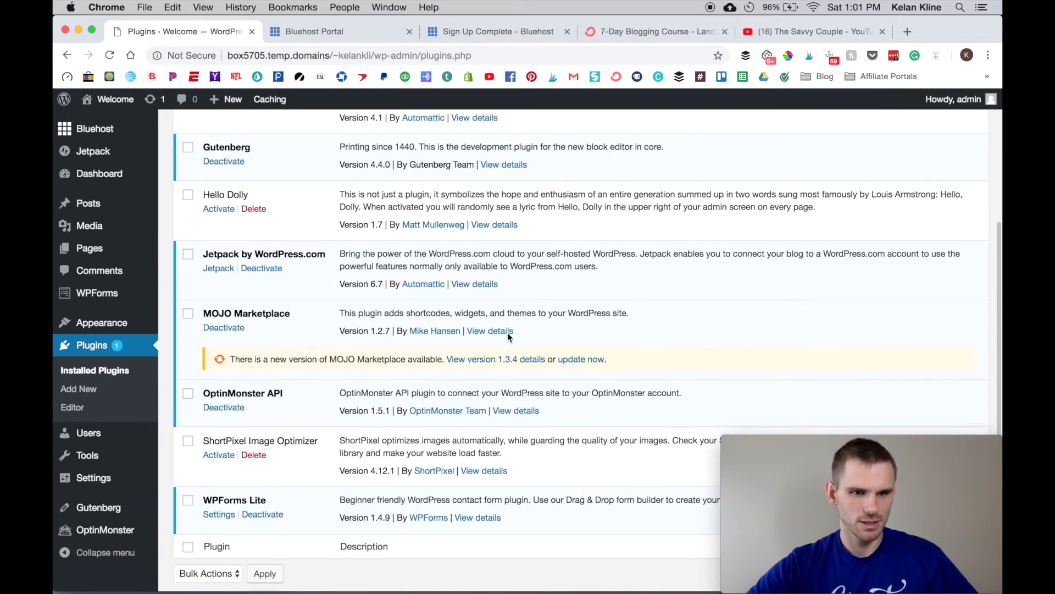
{"action": "scroll", "coordinate": [507, 332], "scroll_direction": "up", "scroll_amount": 3}
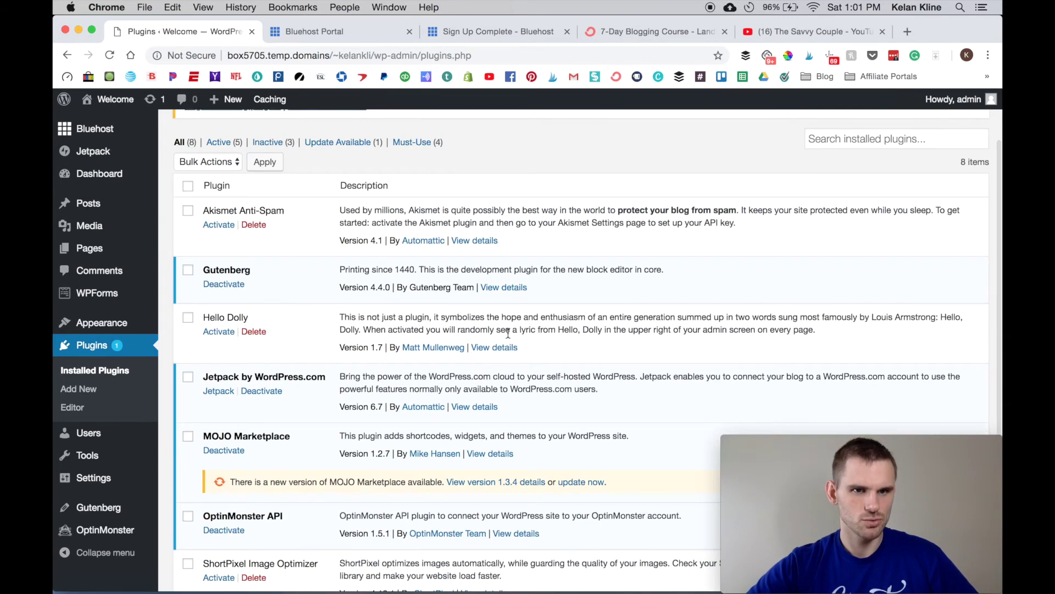
{"action": "scroll", "coordinate": [507, 332], "scroll_direction": "down", "scroll_amount": 3}
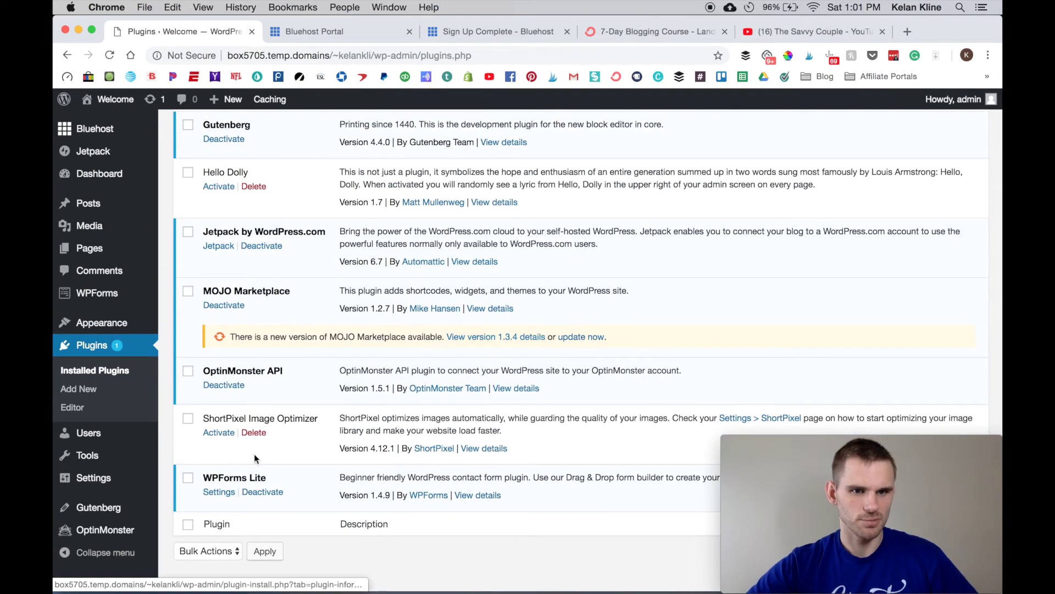
{"action": "left_click", "coordinate": [219, 432]}
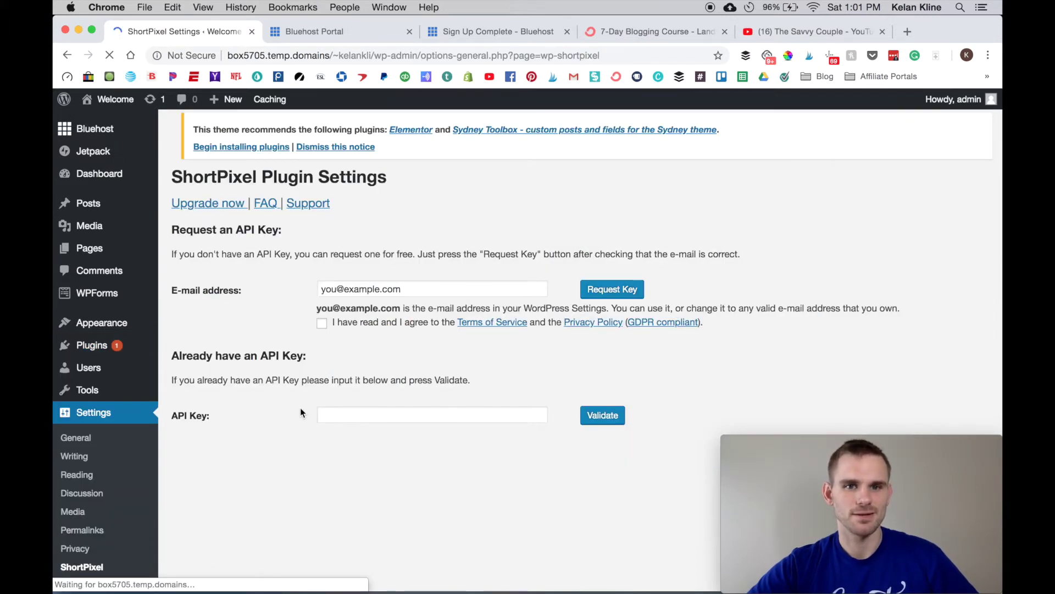
- Scroll down and back up to review the ShortPixel Plugin Settings page
{"action": "scroll", "coordinate": [300, 407], "scroll_direction": "down", "scroll_amount": 3}
{"action": "scroll", "coordinate": [315, 358], "scroll_direction": "up", "scroll_amount": 3}
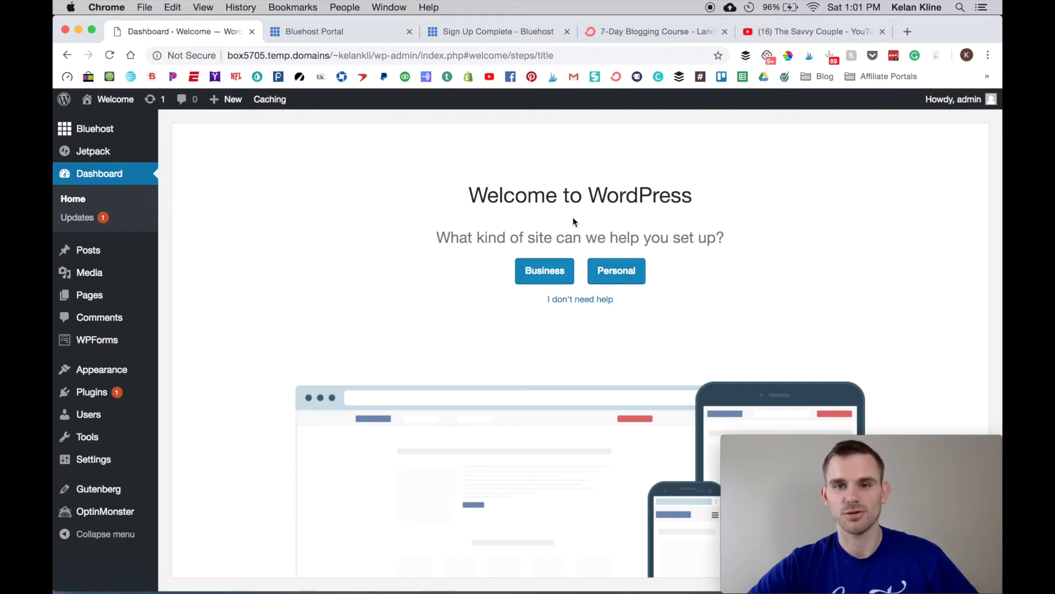
- Skip the guided site setup and dismiss the theme plugins and Gutenberg notices
{"action": "left_click", "coordinate": [573, 302]}
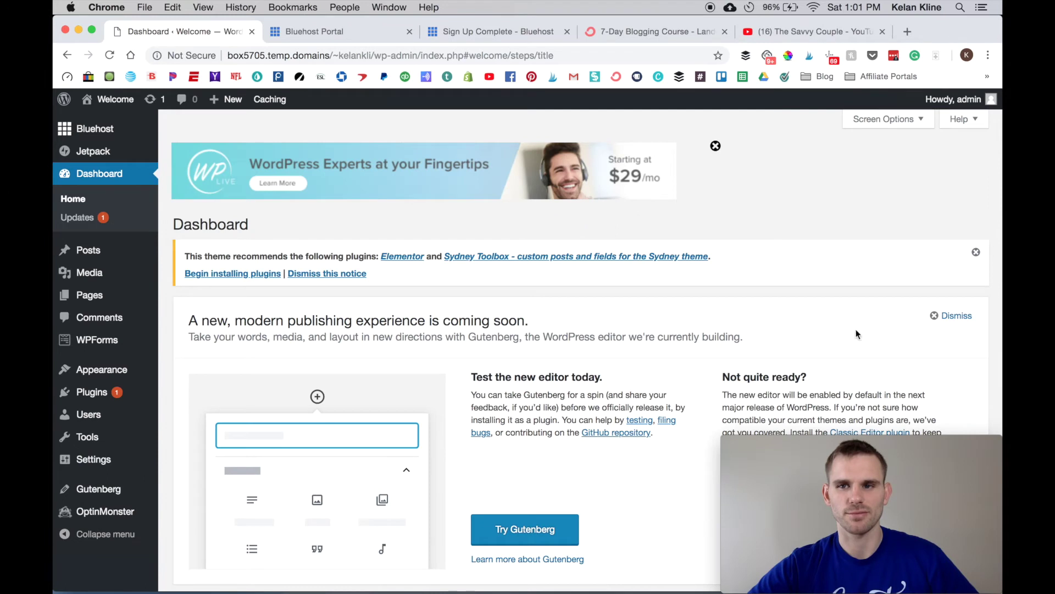
{"action": "left_click", "coordinate": [976, 252]}
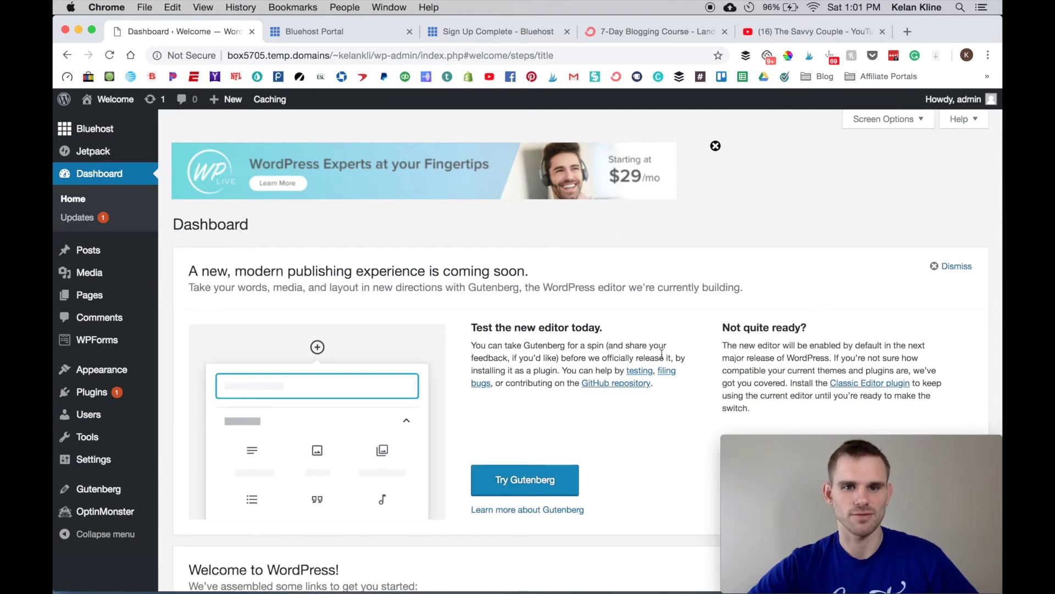
{"action": "scroll", "coordinate": [941, 203], "scroll_direction": "down", "scroll_amount": 1}
{"action": "left_click", "coordinate": [935, 228]}
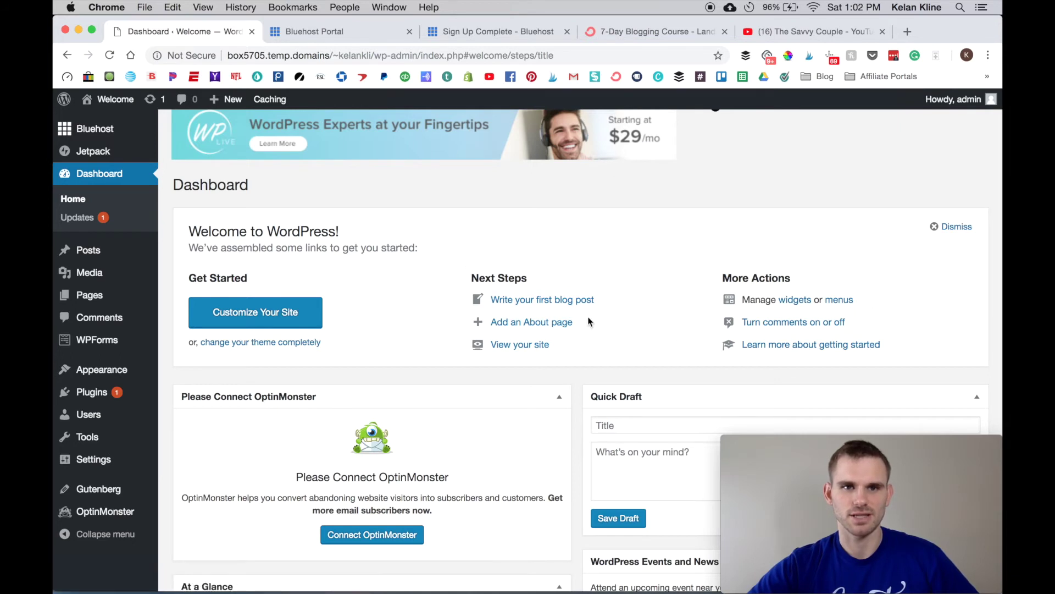
- Collapse all five Dashboard boxes, moving Quick Draft to the left column and OptinMonster to the right
{"action": "scroll", "coordinate": [589, 321], "scroll_direction": "down", "scroll_amount": 3}
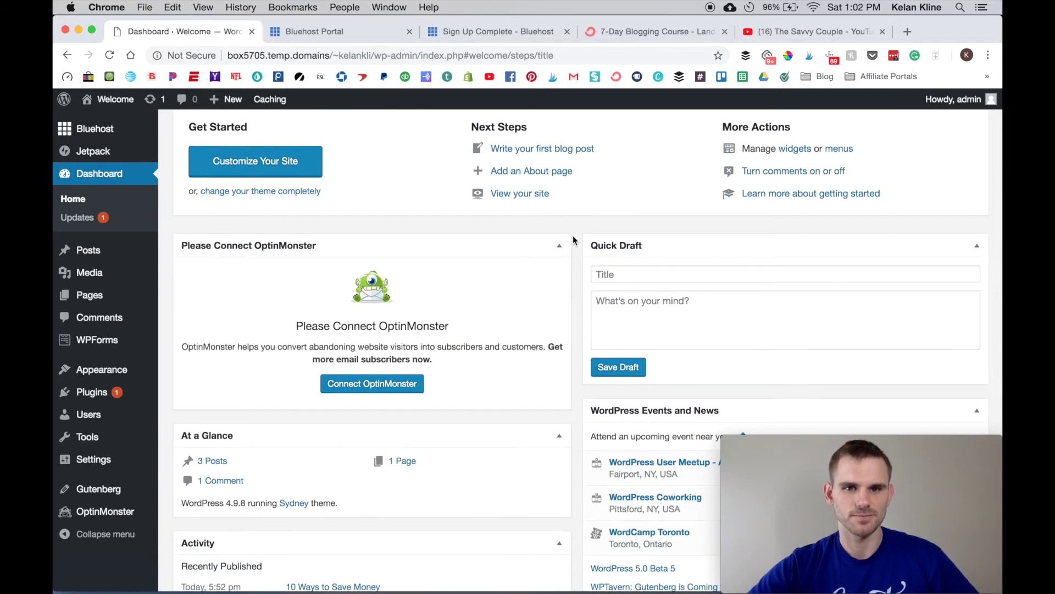
{"action": "scroll", "coordinate": [575, 302], "scroll_direction": "down", "scroll_amount": 2}
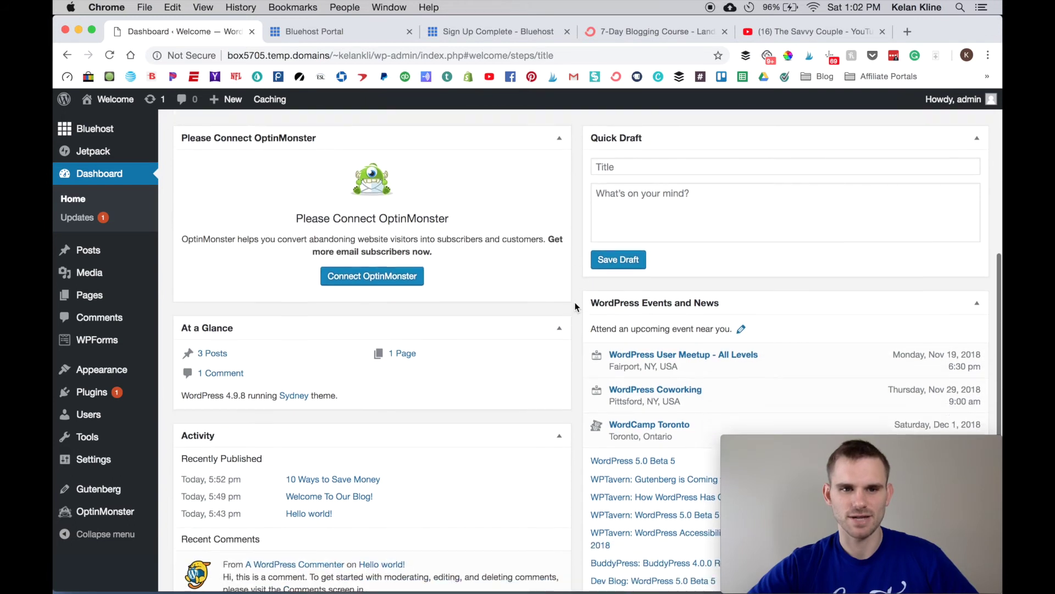
{"action": "scroll", "coordinate": [575, 302], "scroll_direction": "up", "scroll_amount": 2}
{"action": "left_click", "coordinate": [560, 250]}
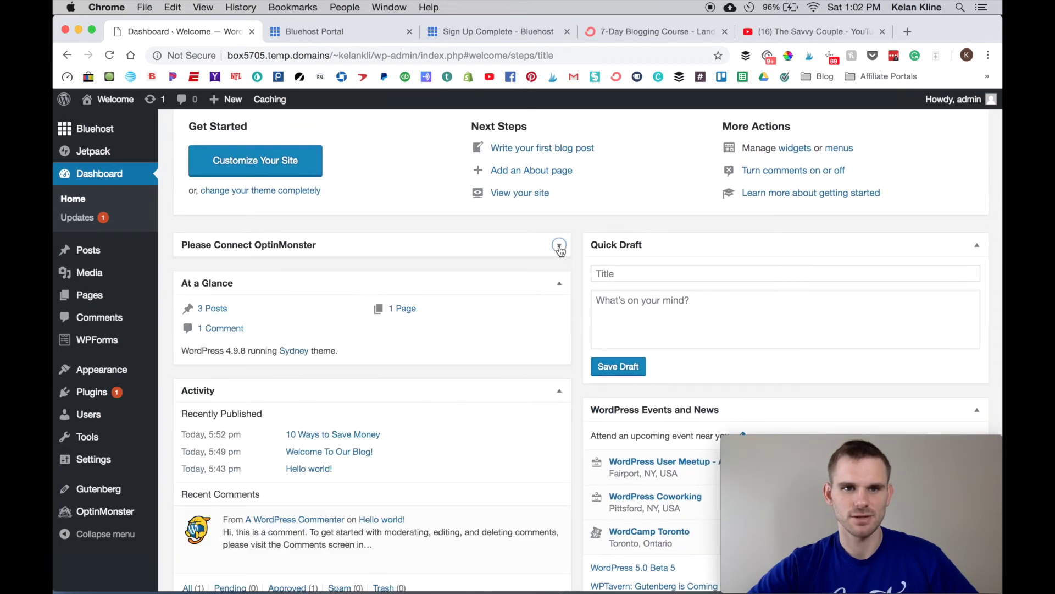
{"action": "left_click", "coordinate": [560, 283]}
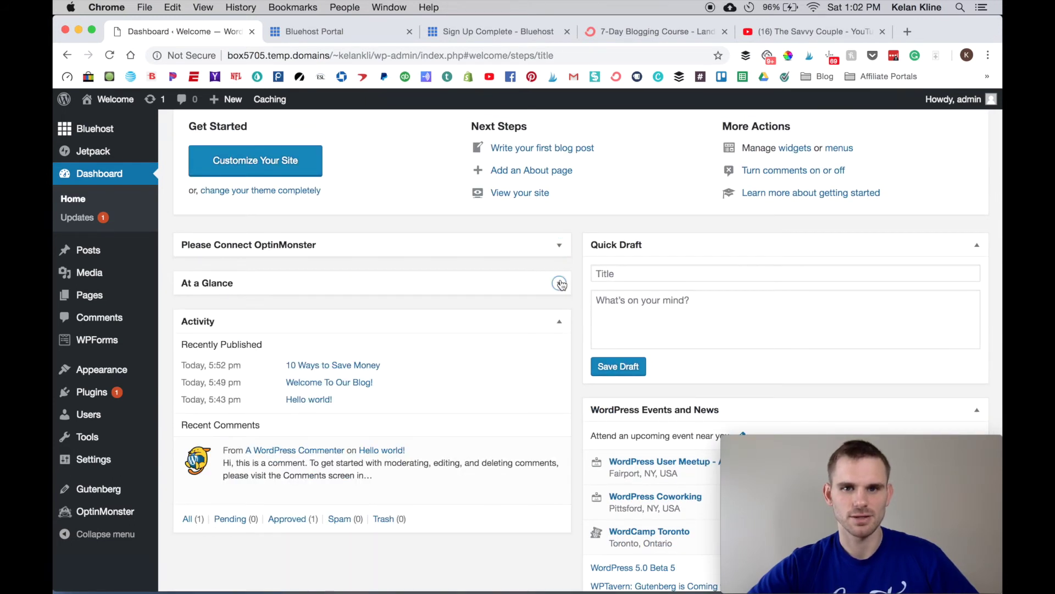
{"action": "left_click", "coordinate": [559, 322]}
{"action": "left_click", "coordinate": [977, 246]}
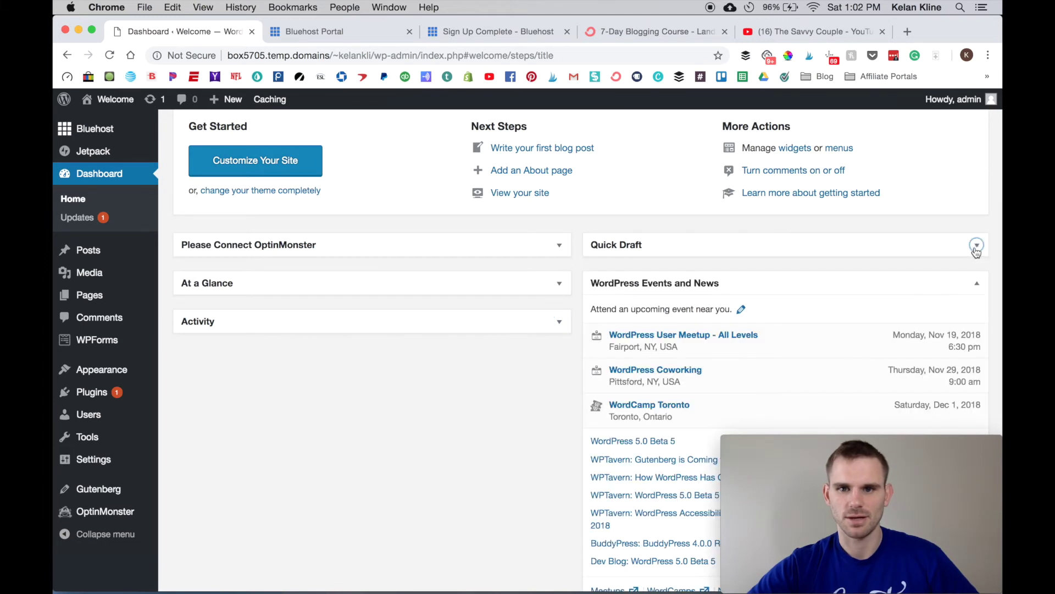
{"action": "left_click", "coordinate": [981, 280]}
{"action": "left_click_drag", "start_coordinate": [623, 437], "coordinate": [363, 440]}
{"action": "left_click_drag", "start_coordinate": [490, 464], "coordinate": [687, 437]}
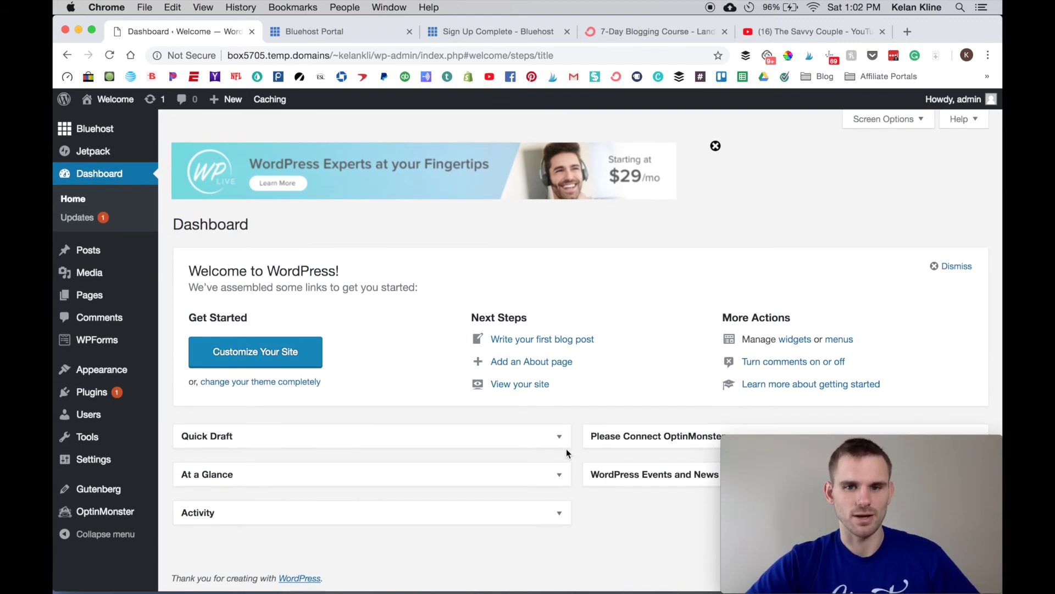
{"action": "left_click", "coordinate": [561, 438]}
{"action": "scroll", "coordinate": [561, 438], "scroll_direction": "down", "scroll_amount": 2}
{"action": "left_click", "coordinate": [323, 349]}
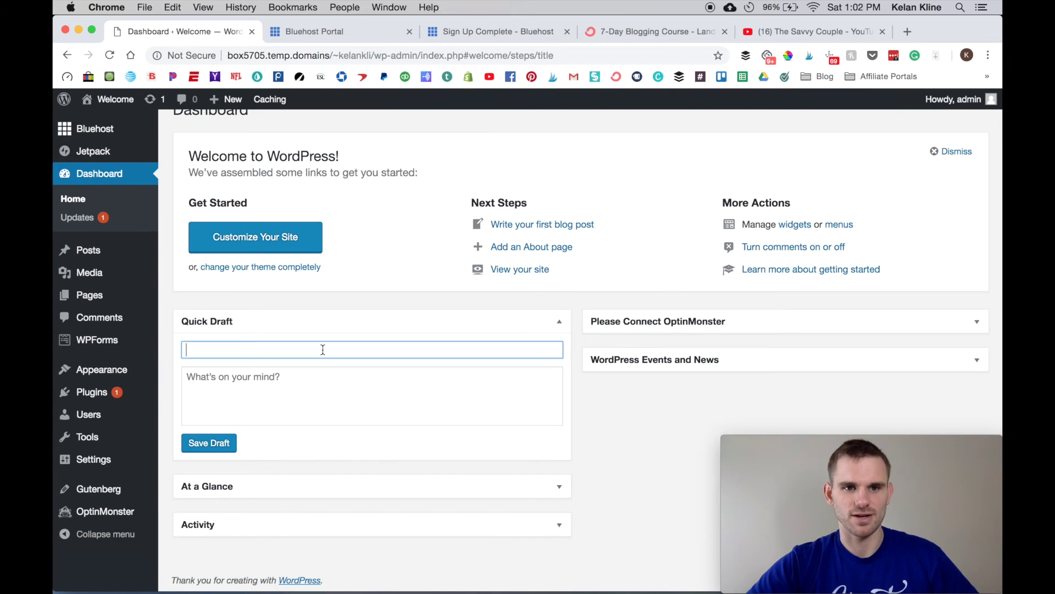
{"action": "left_click", "coordinate": [303, 374]}
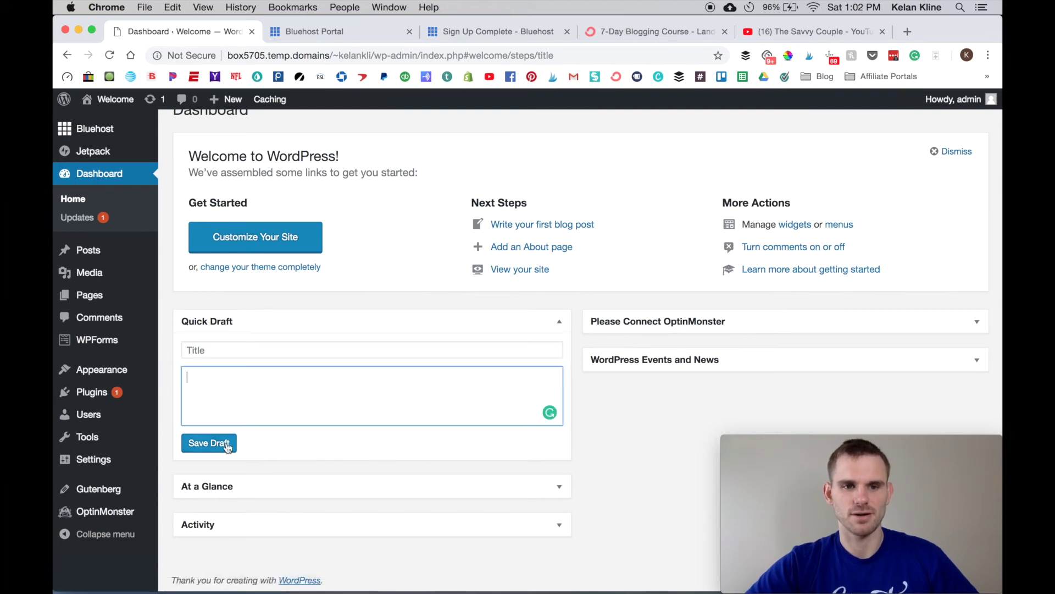
{"action": "left_click", "coordinate": [558, 321]}
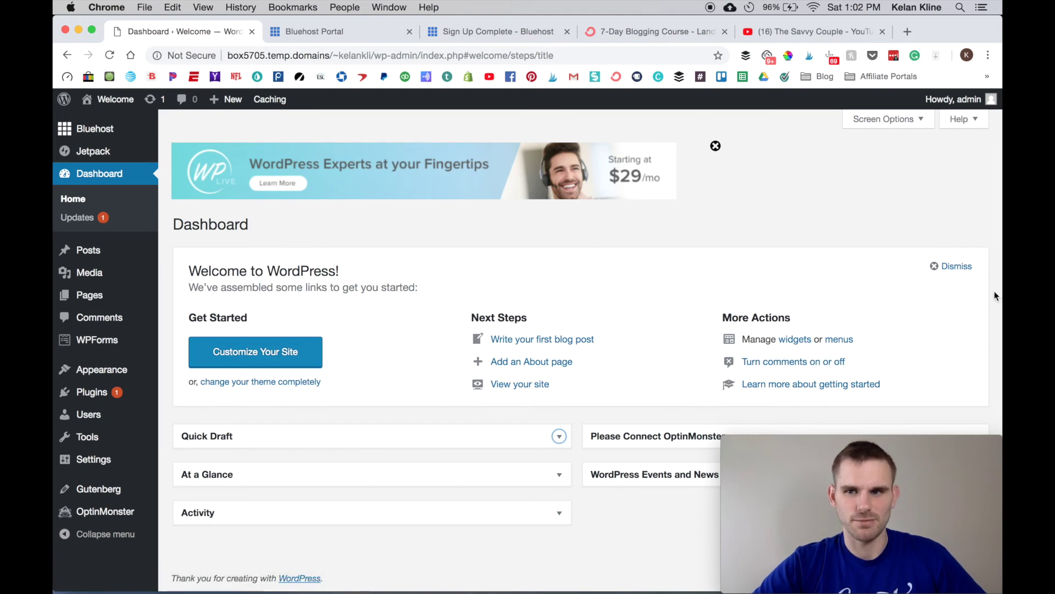
{"action": "left_click", "coordinate": [949, 266]}
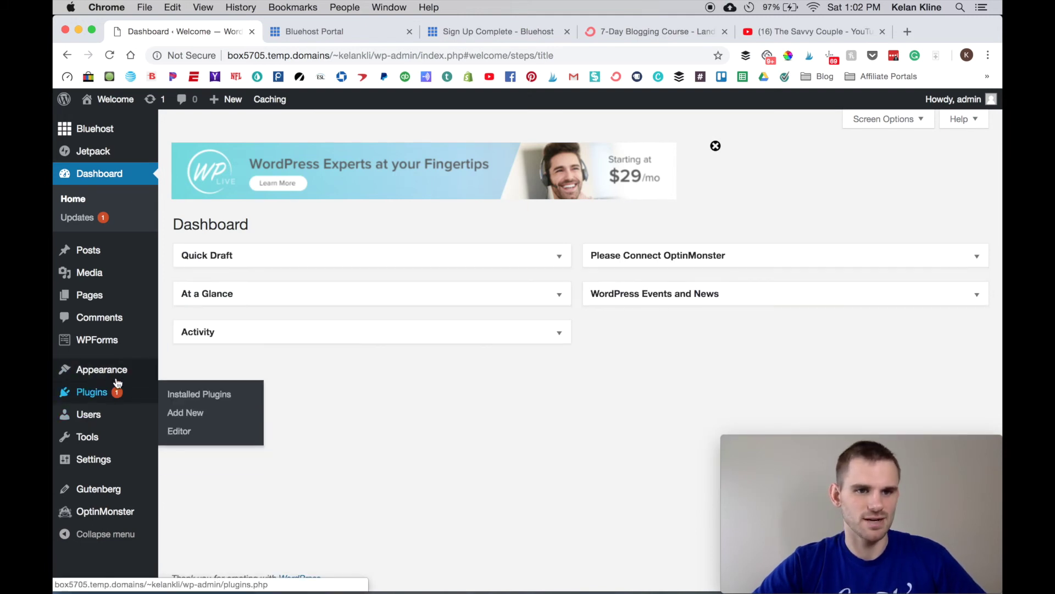
- Open the site Customizer from the Appearance menu
{"action": "mouse_move", "coordinate": [116, 377]}
{"action": "left_click", "coordinate": [193, 379]}
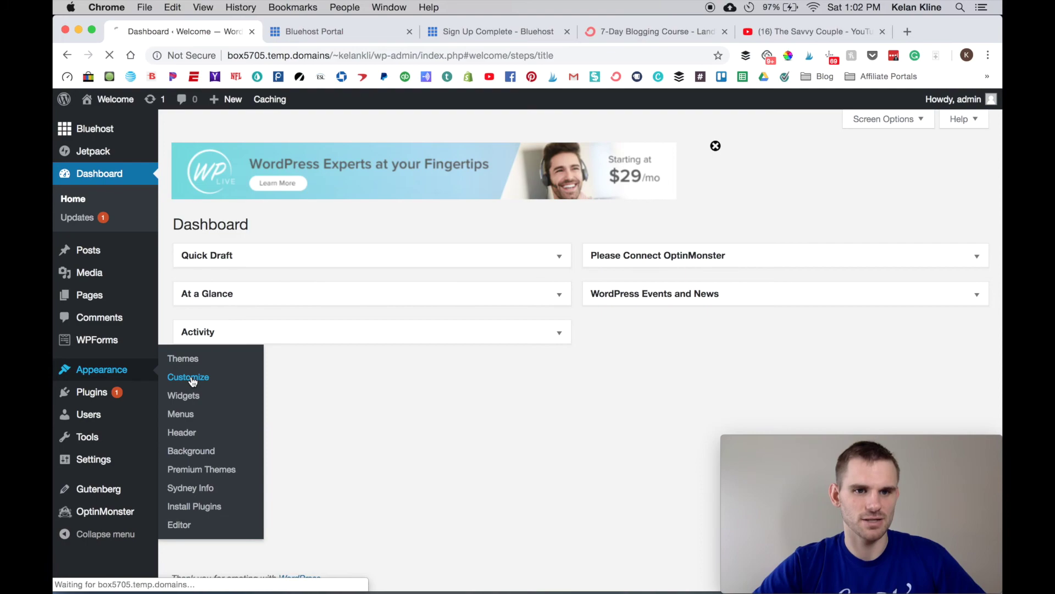